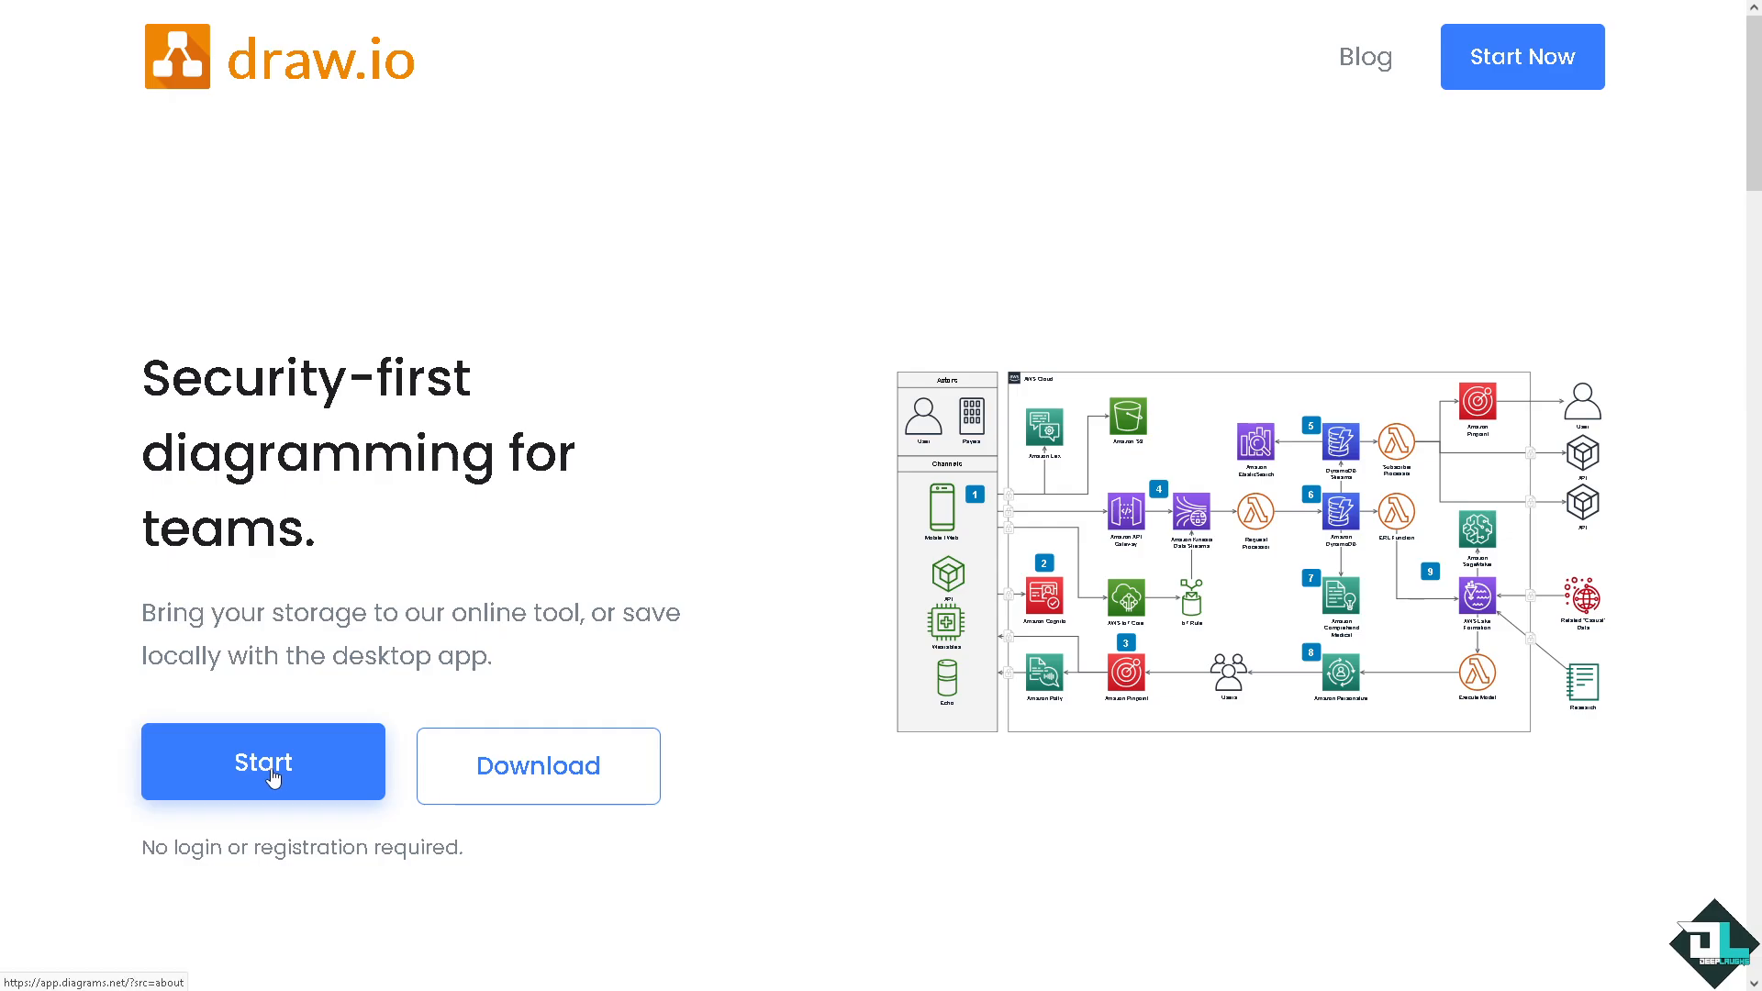
# Step: Start the online diagram editor and bring back the format panel, the file title header and the shapes sidebar
pyautogui.click(276, 771)
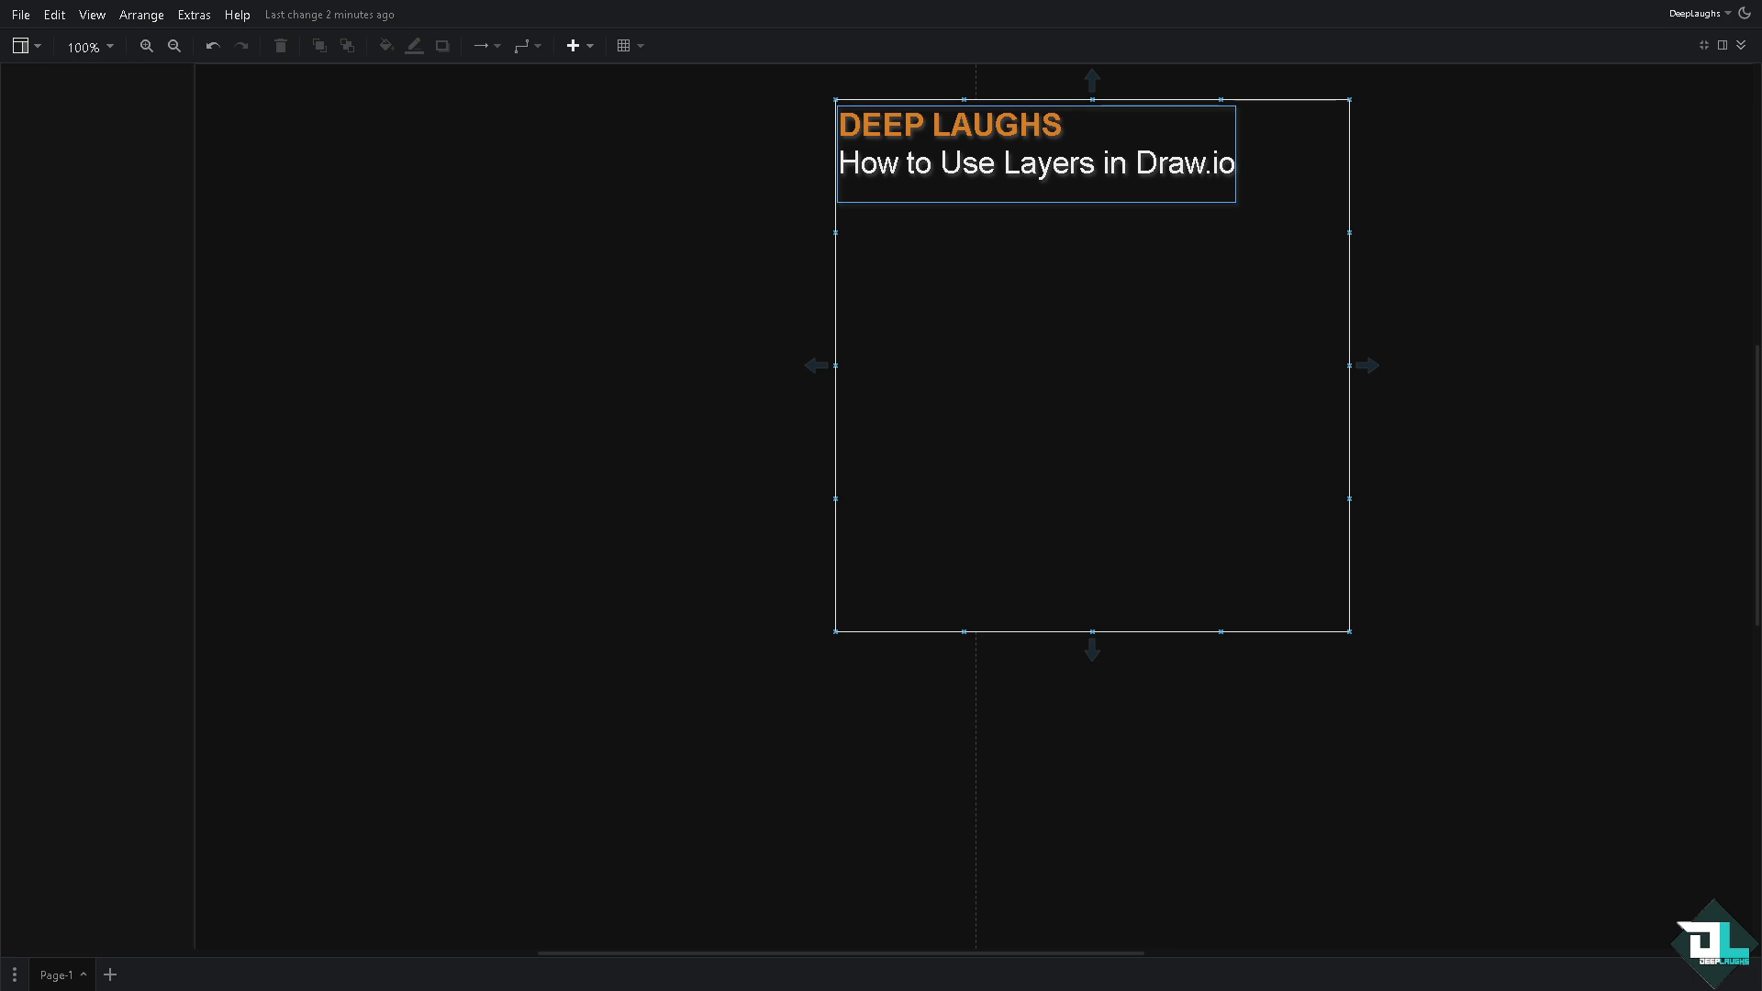
pyautogui.click(597, 581)
pyautogui.click(1722, 51)
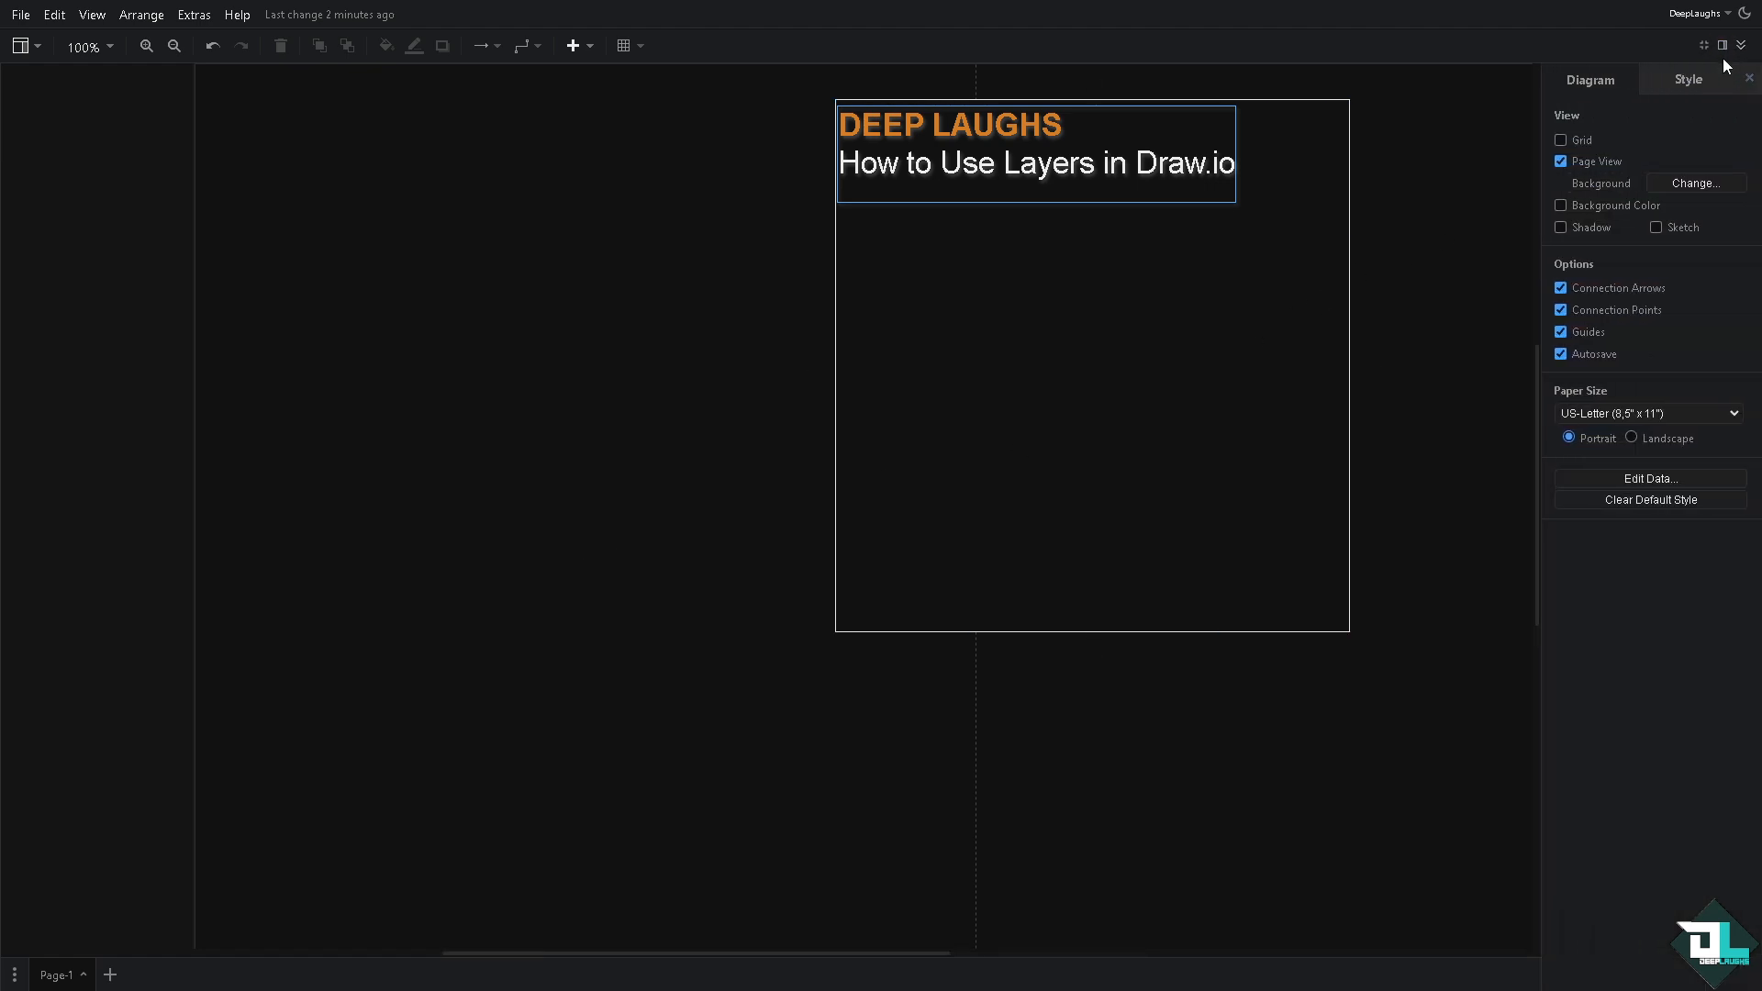
pyautogui.click(1741, 46)
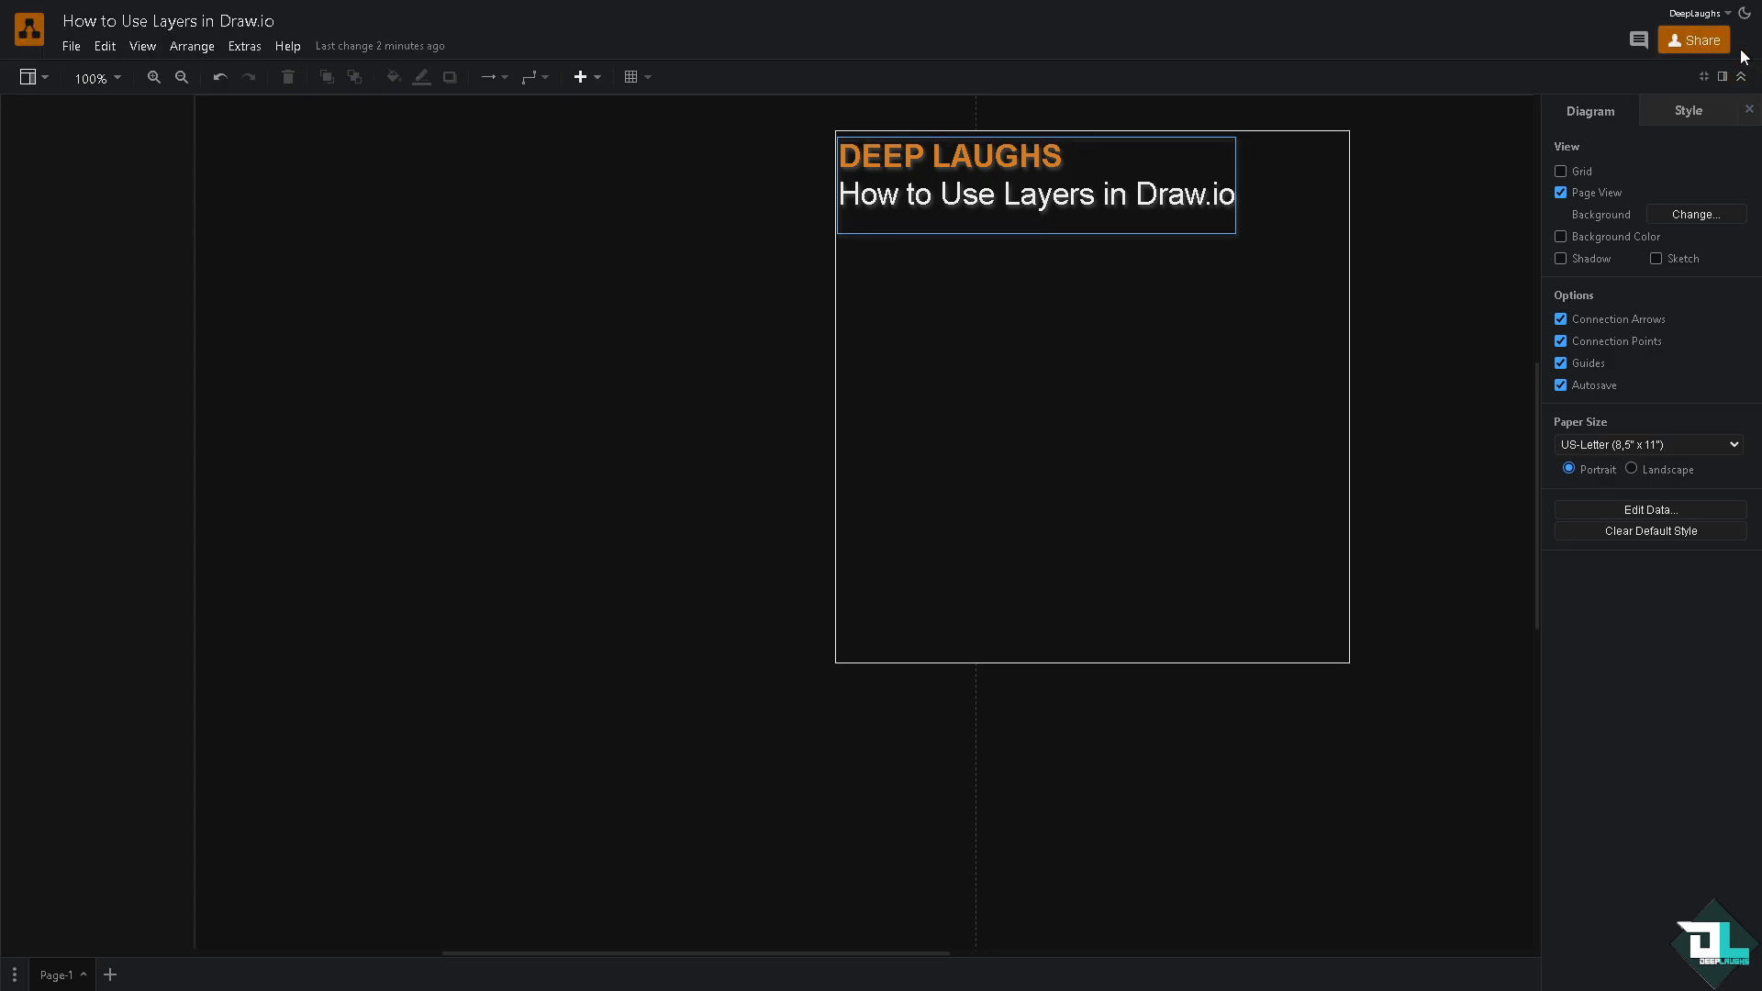
pyautogui.click(1704, 79)
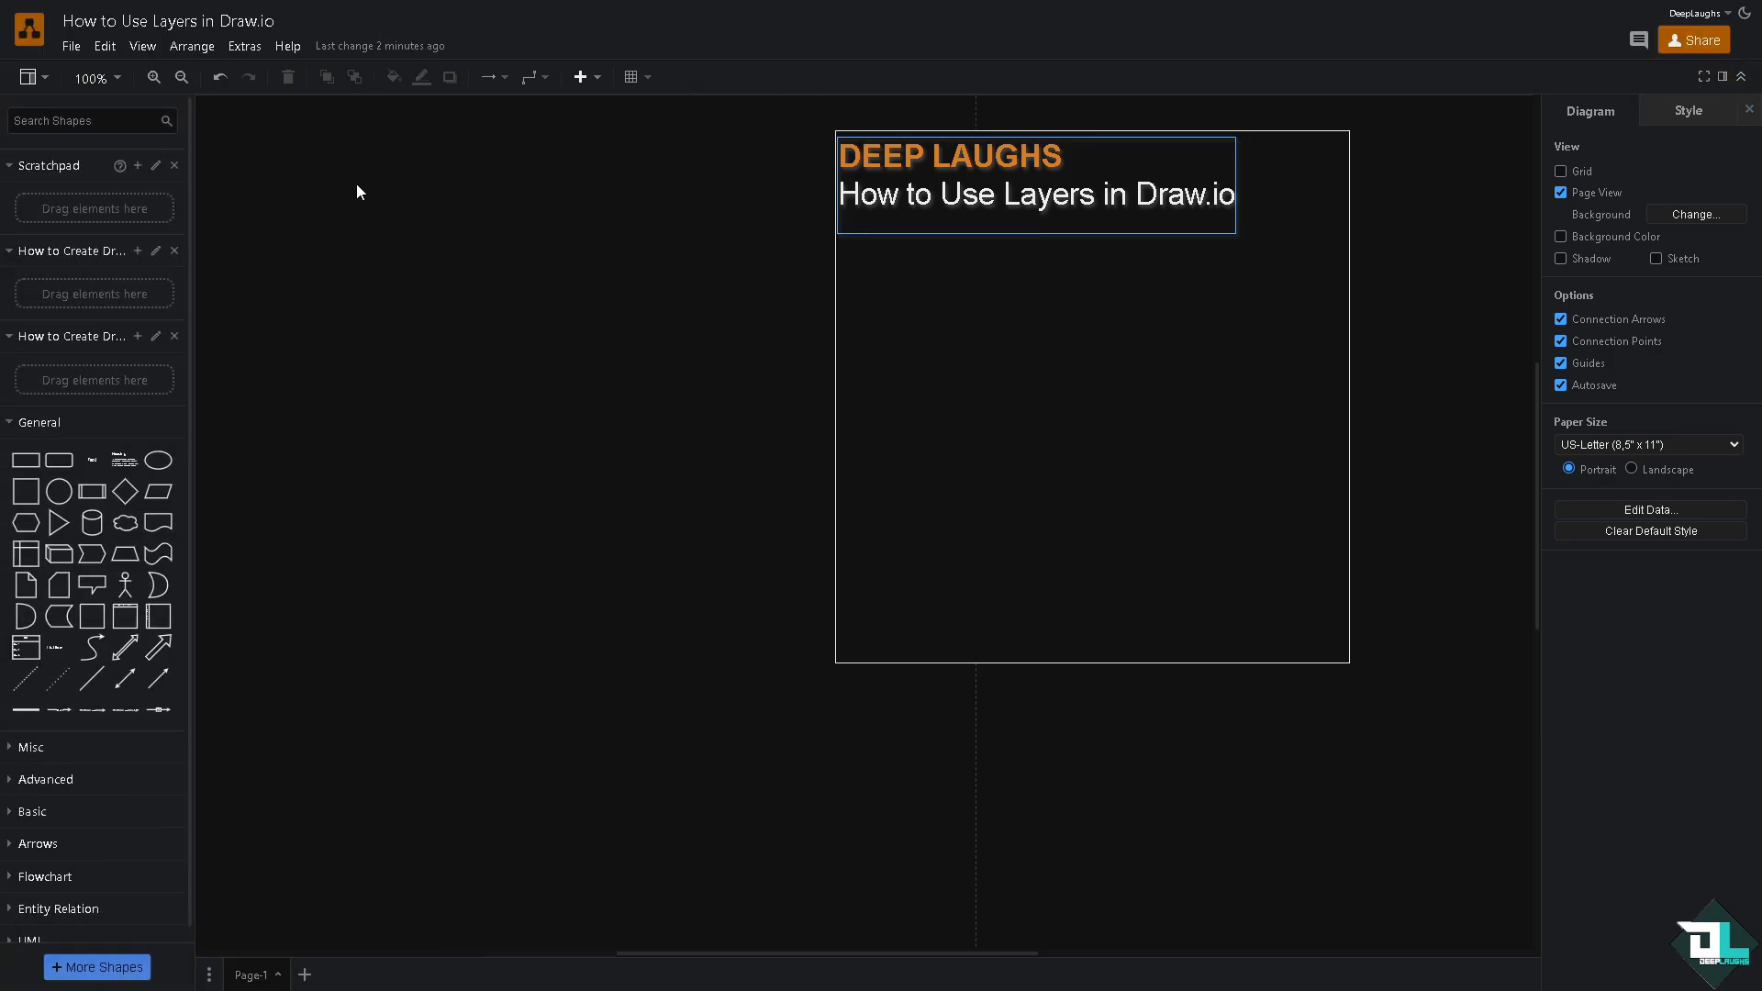
# Step: Collapse the General section, both custom libraries and the Scratchpad in the shapes sidebar
pyautogui.click(13, 423)
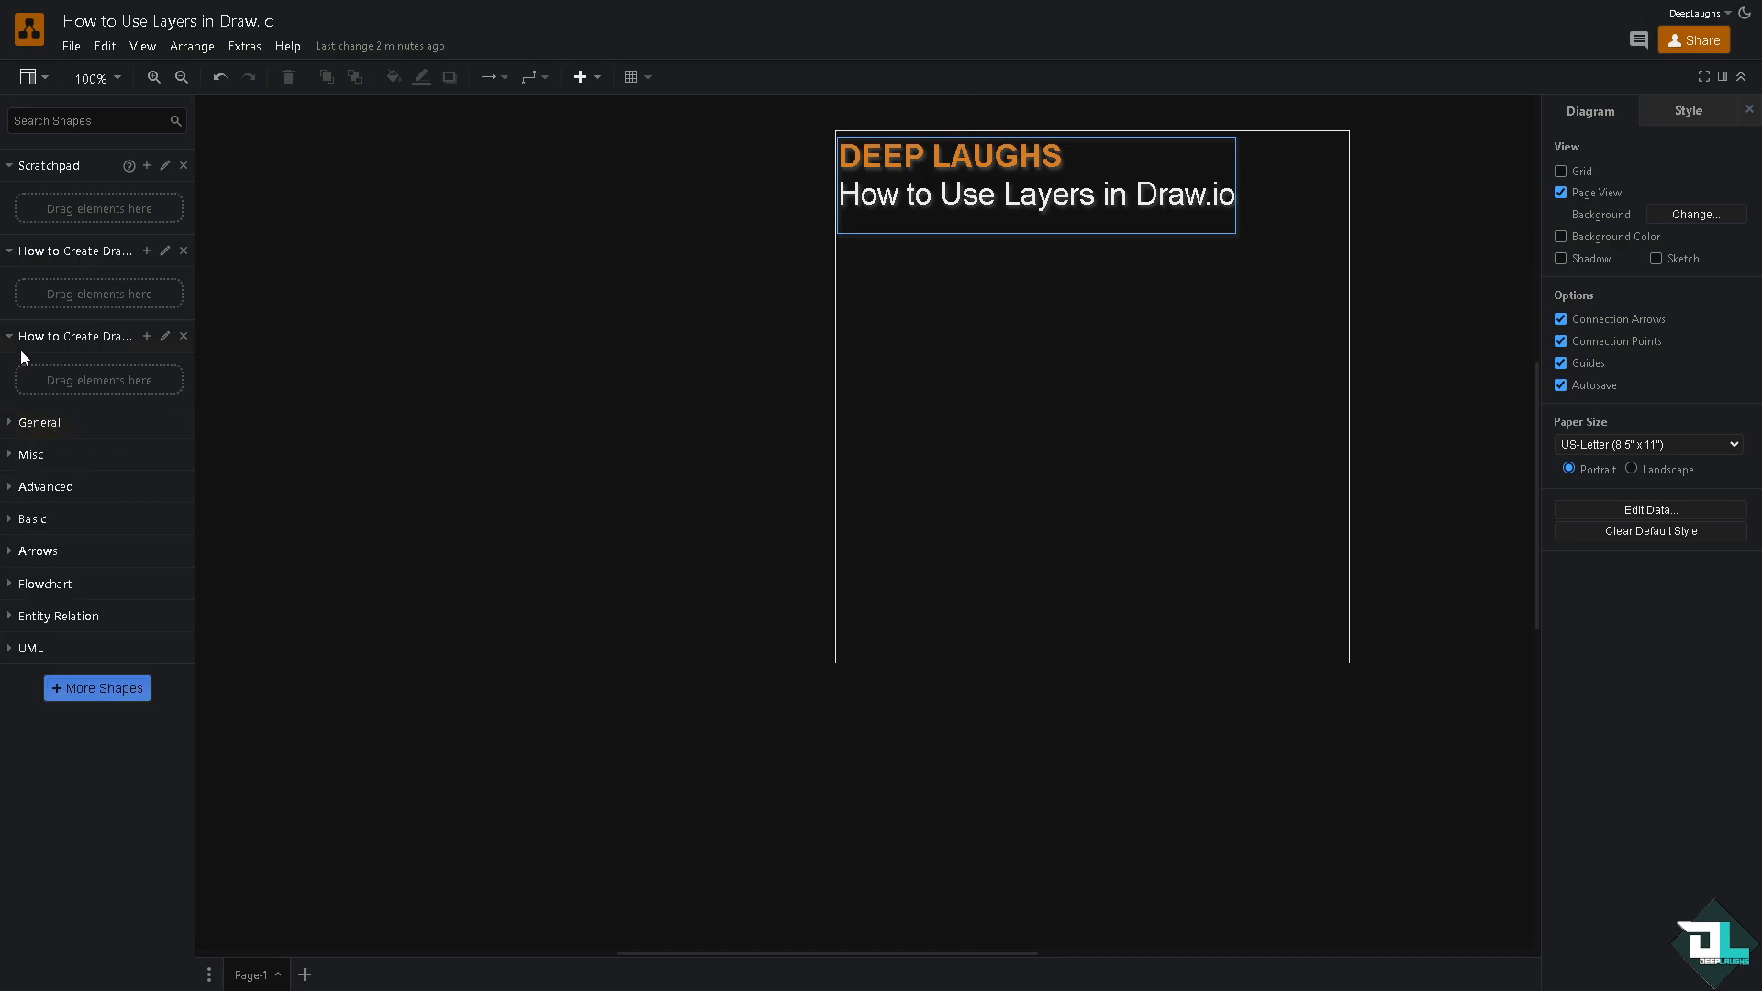
pyautogui.click(11, 336)
pyautogui.click(11, 255)
pyautogui.click(14, 165)
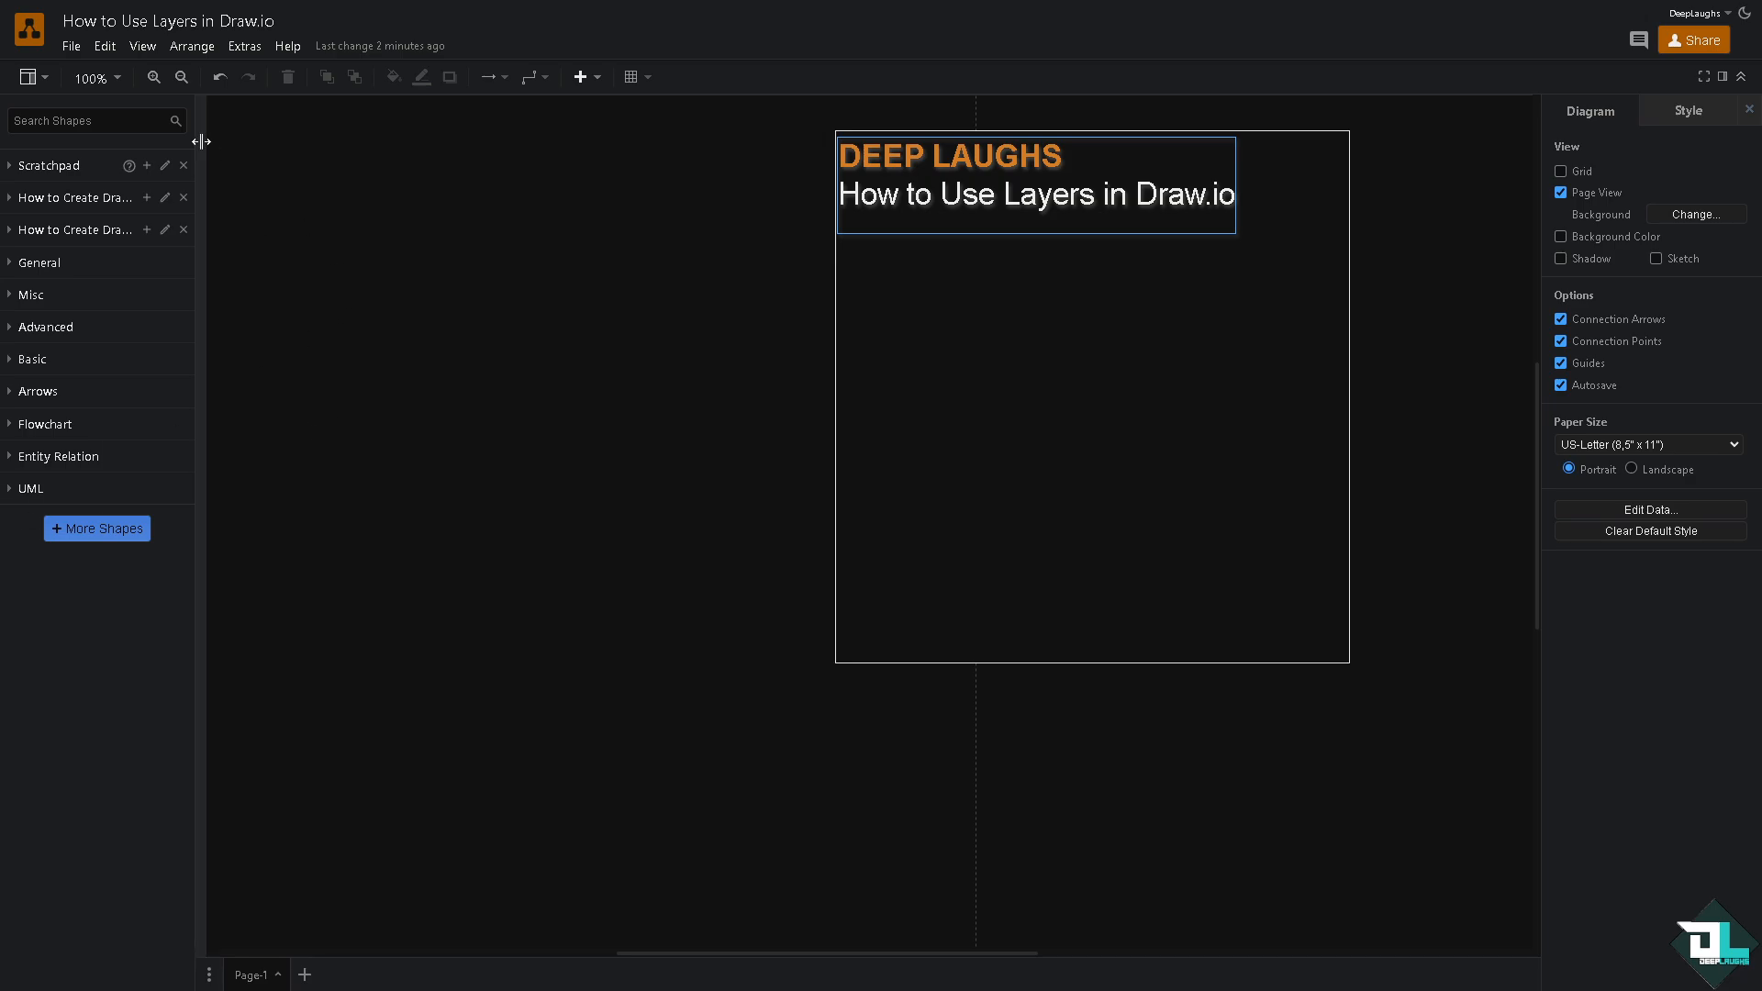
# Step: Open the Layers window and place it over the empty area inside the title frame
pyautogui.click(140, 47)
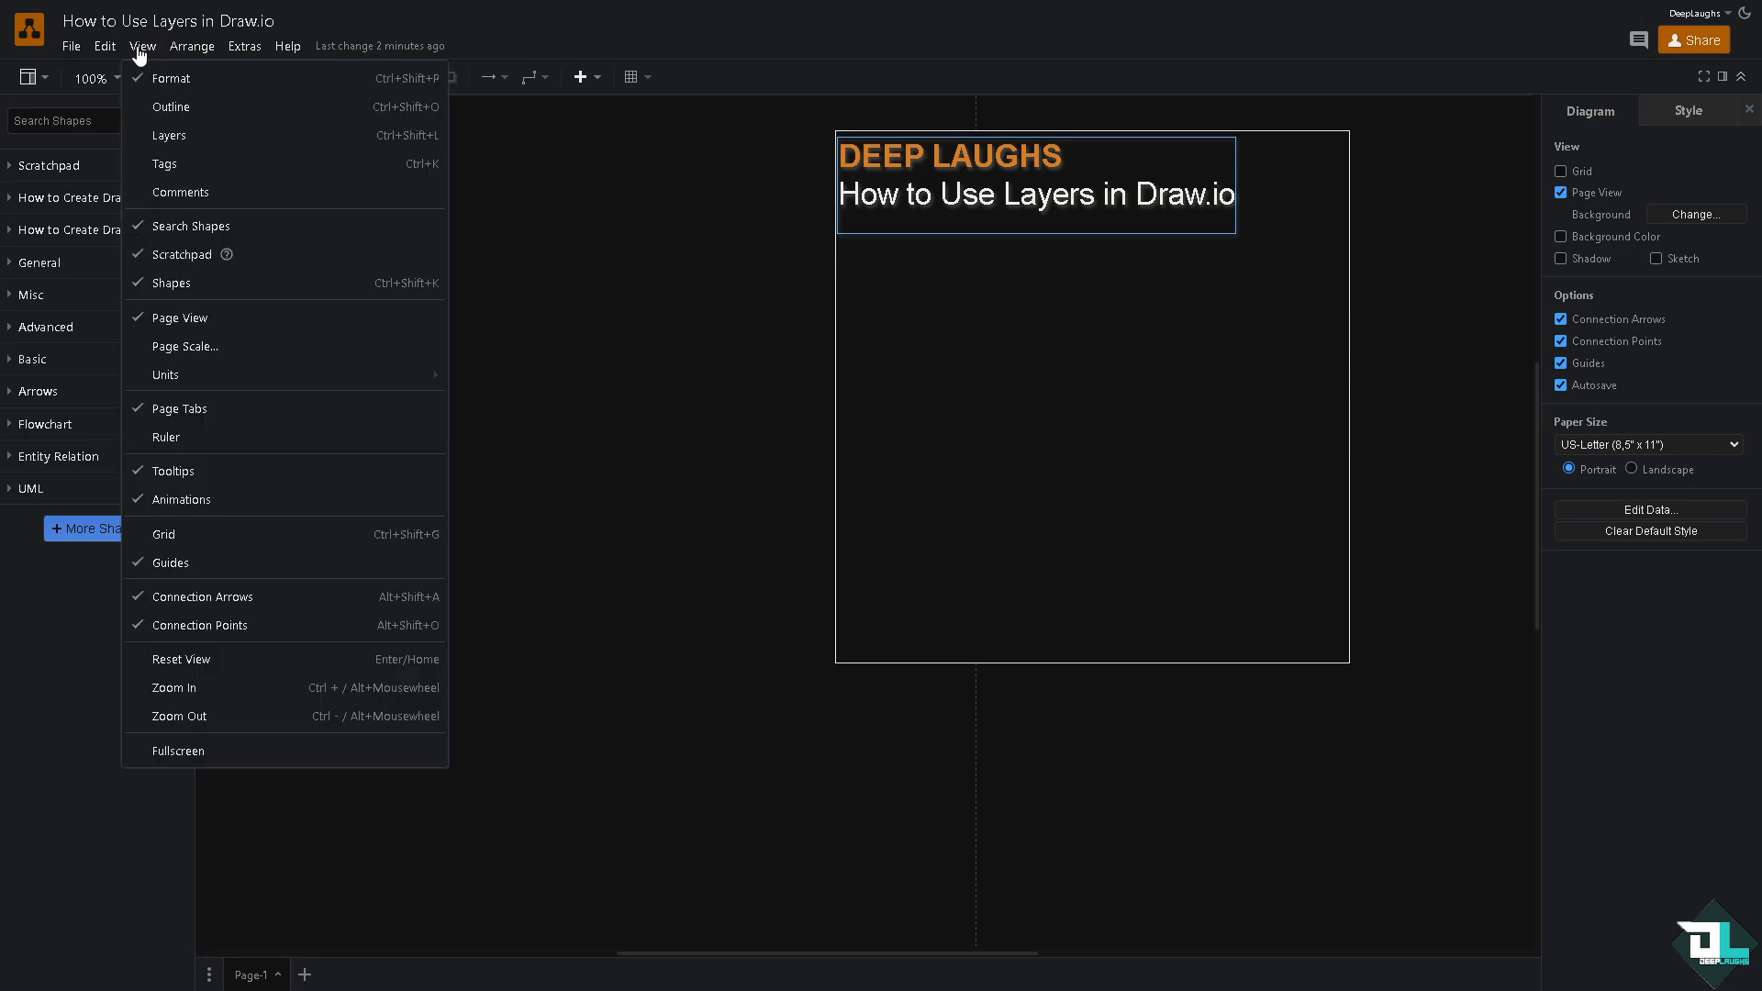
pyautogui.click(170, 136)
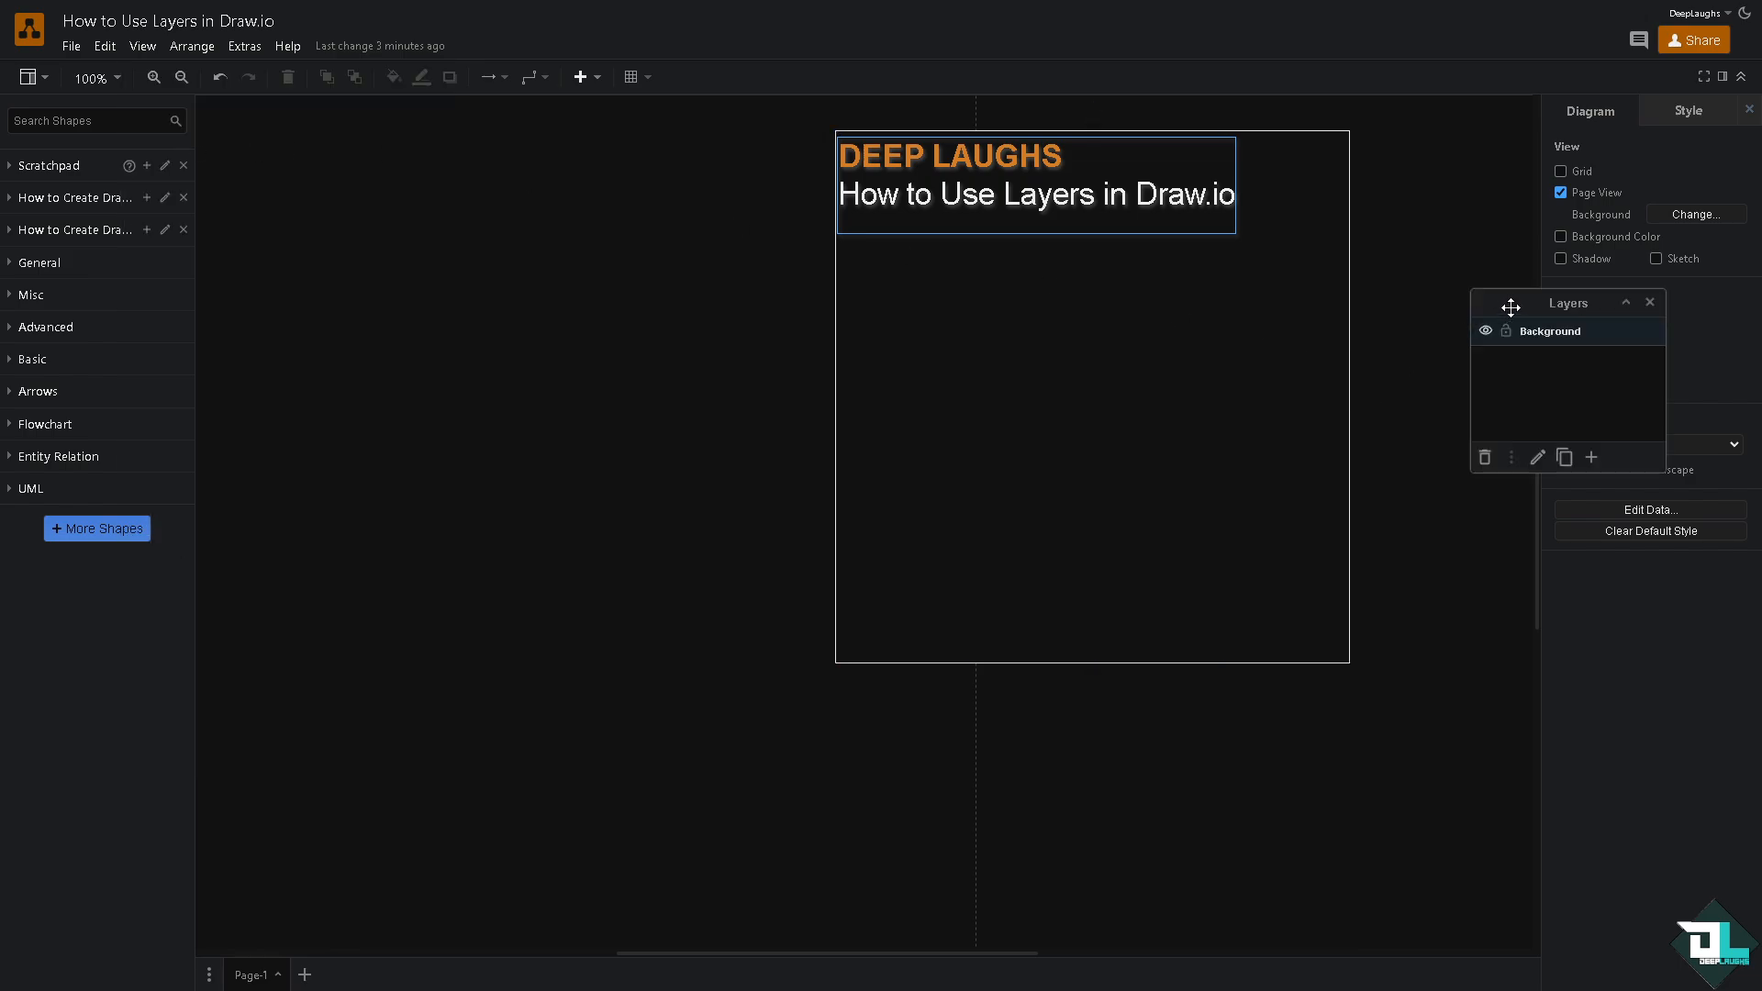
pyautogui.moveTo(1510, 306); pyautogui.dragTo(996, 342)
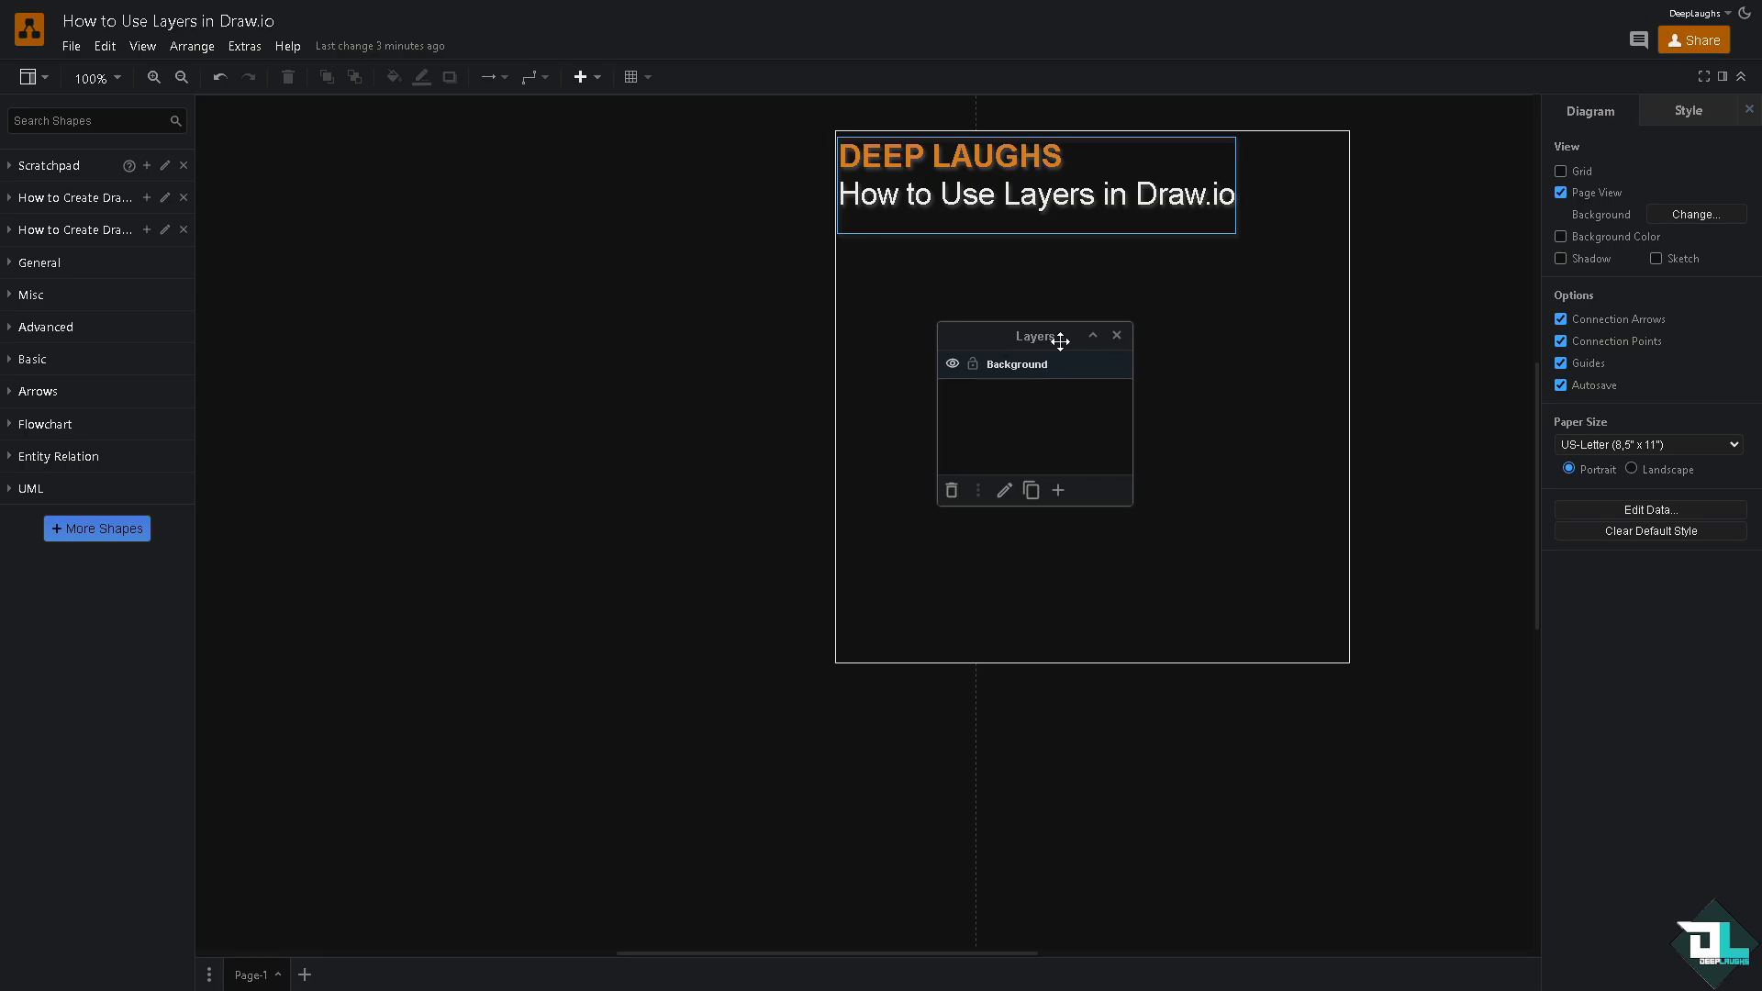
pyautogui.click(1118, 335)
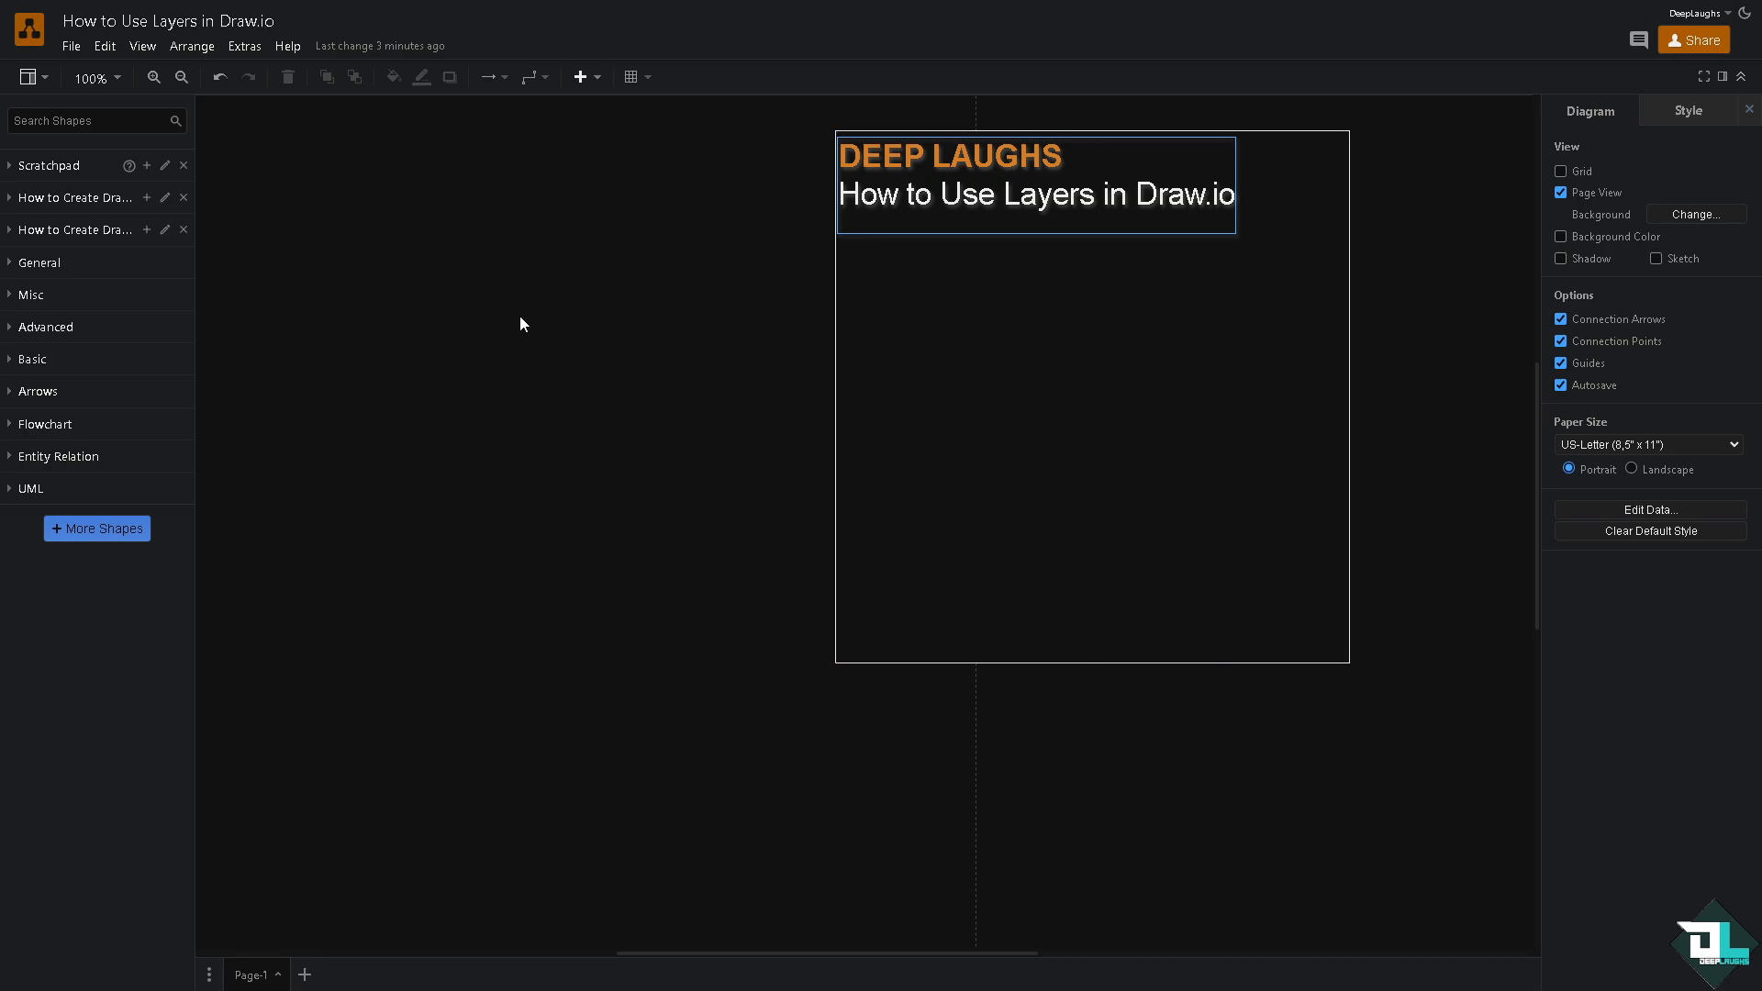
pyautogui.hotkey('ctrl', 'shift', 'l')
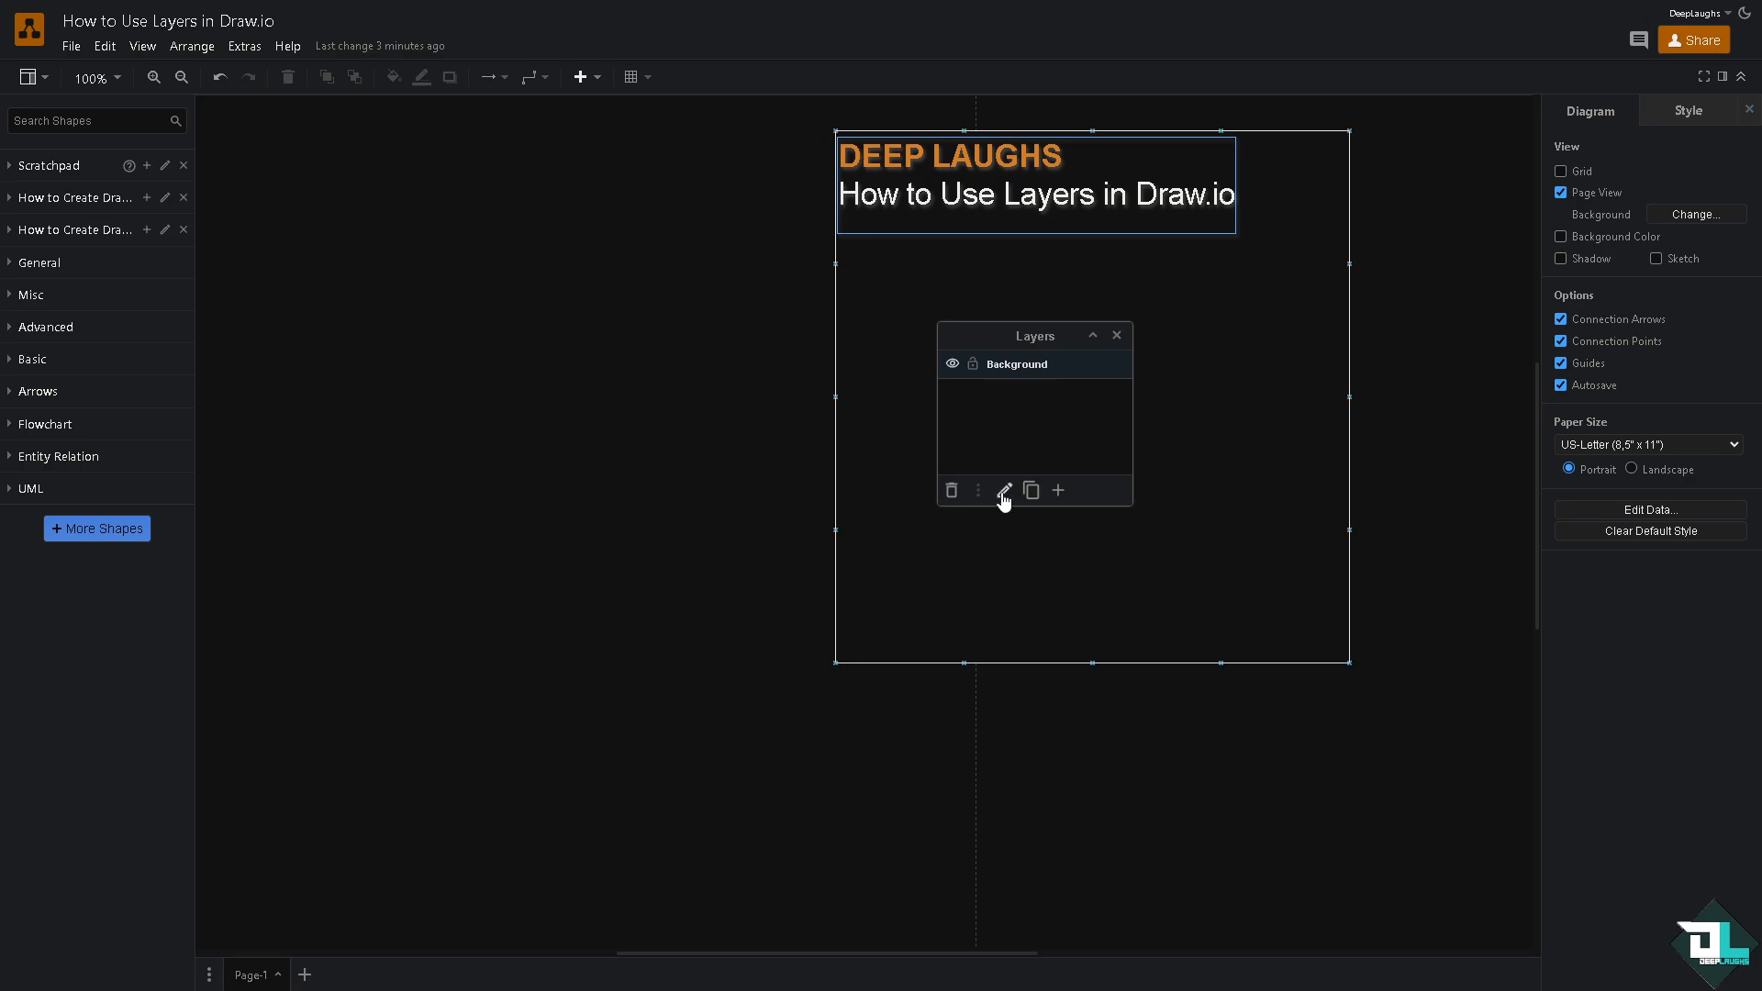
pyautogui.moveTo(964, 338); pyautogui.dragTo(947, 414)
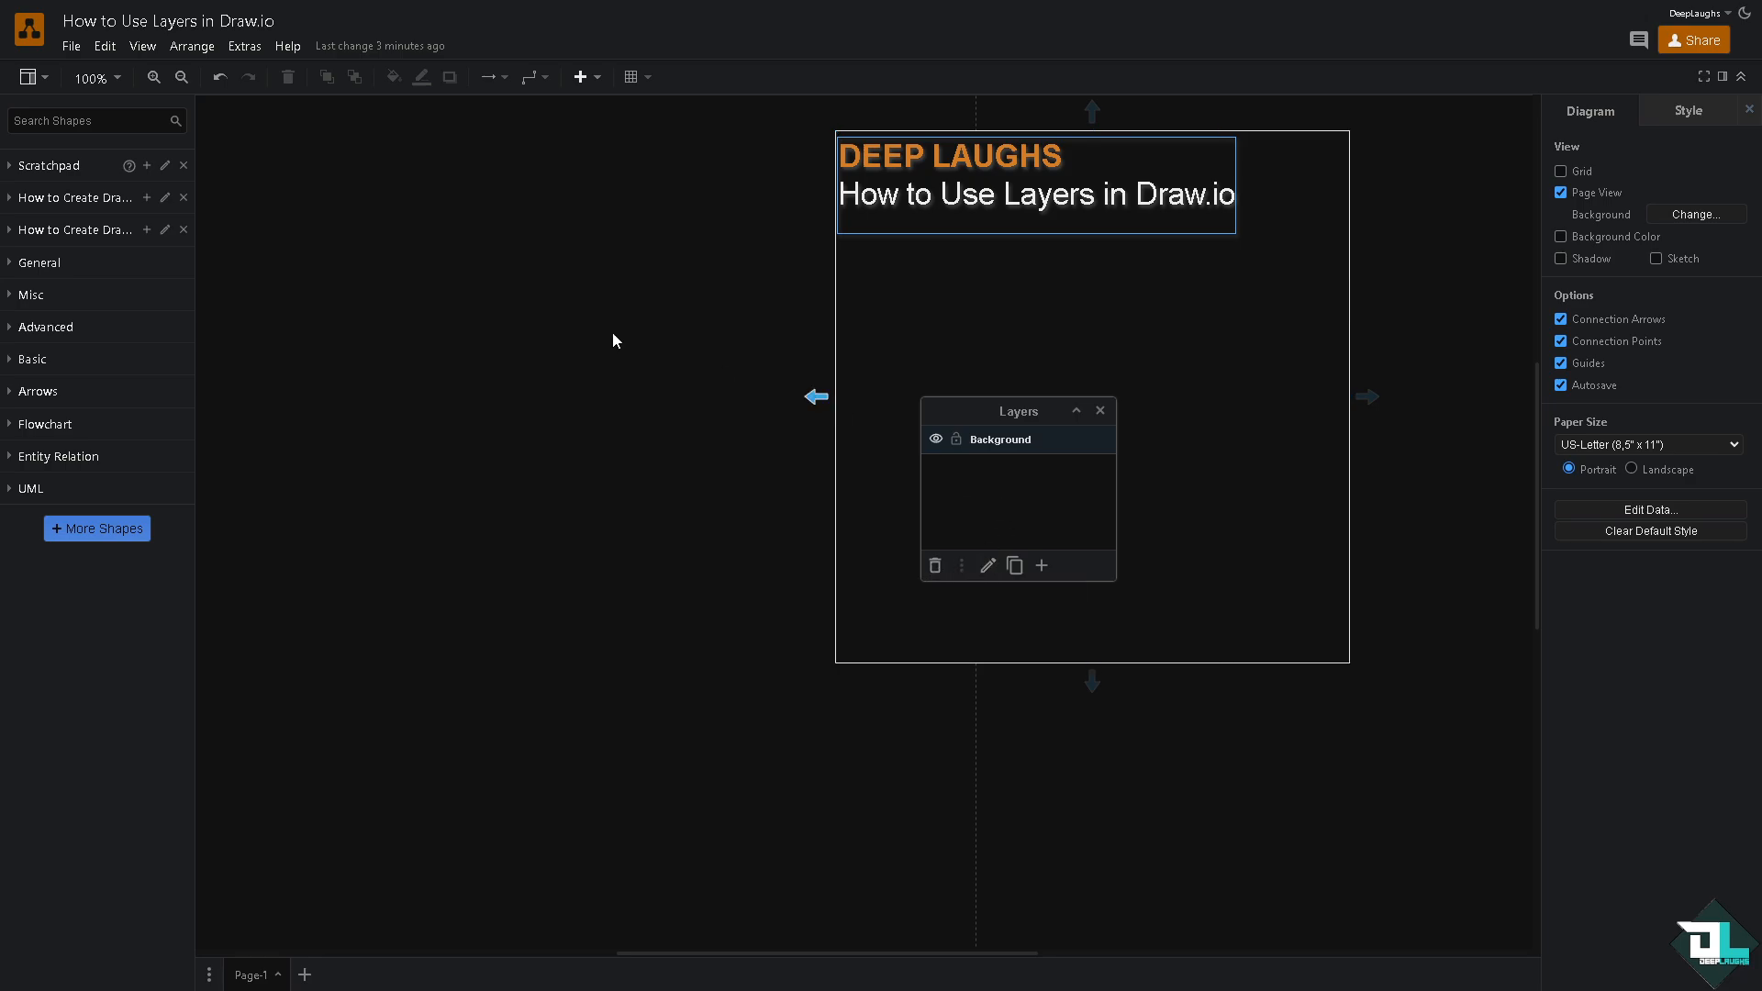
# Step: Add a layer named DEEP and move the Layers window clear of the title frame
pyautogui.click(1043, 566)
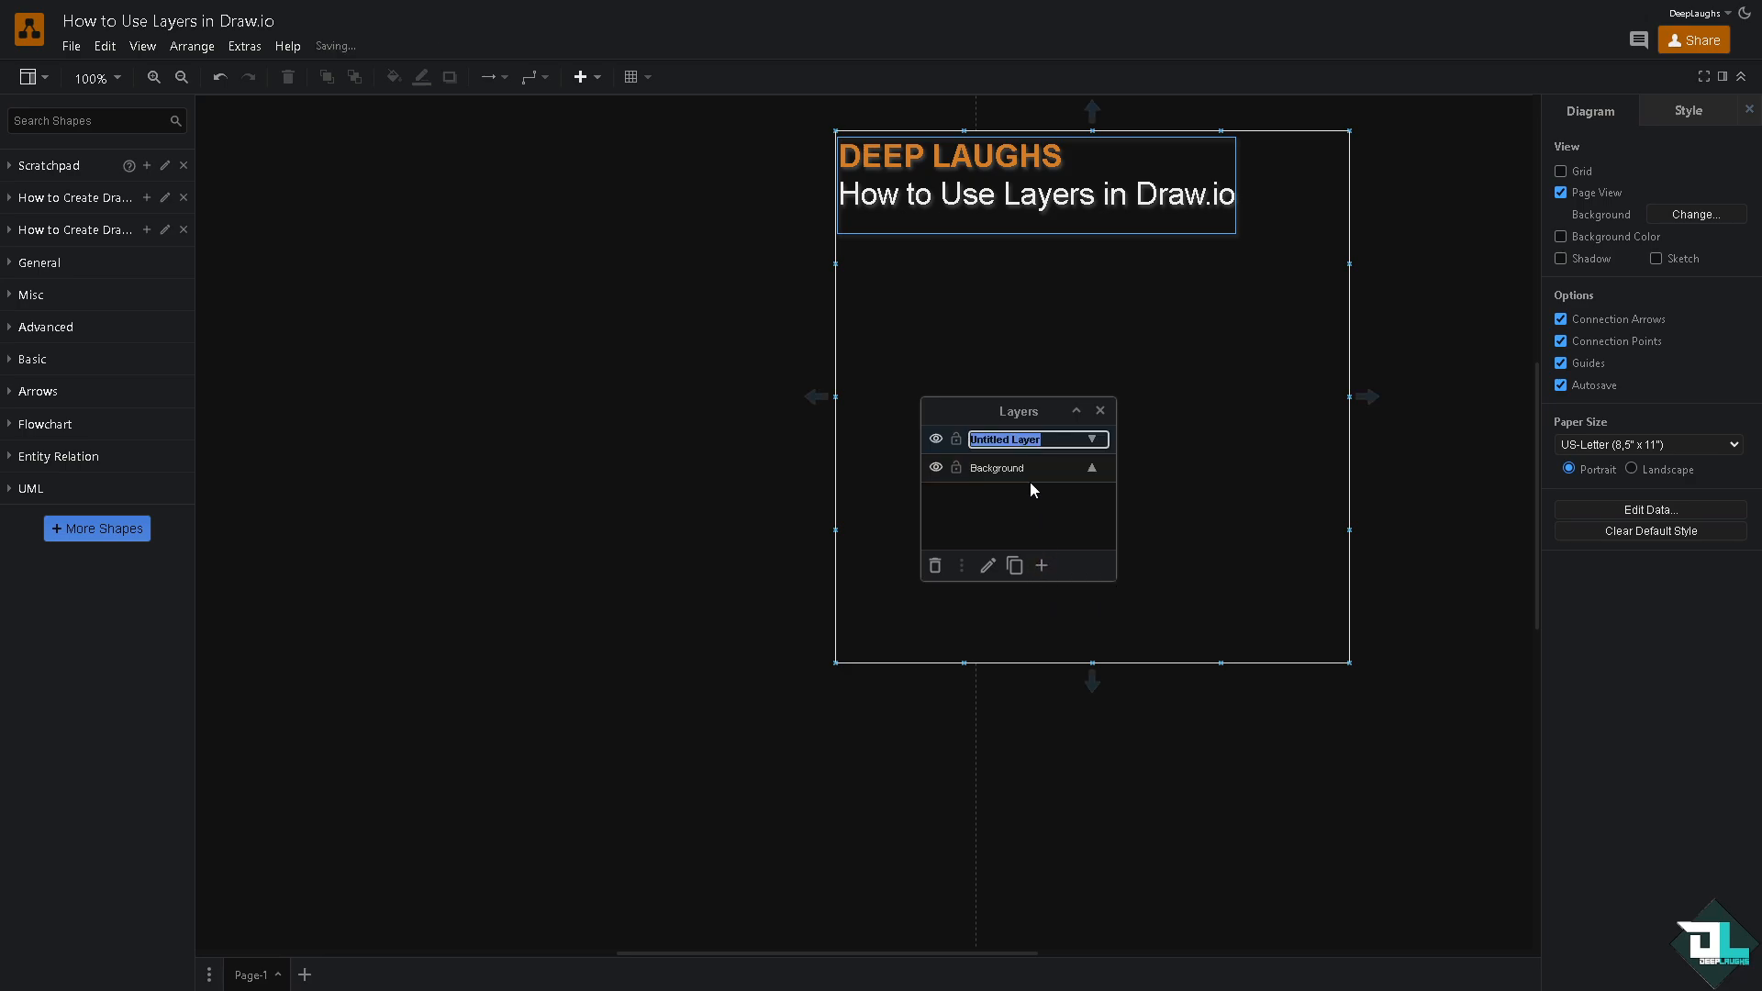
pyautogui.write('DEEP')
pyautogui.press('Return')
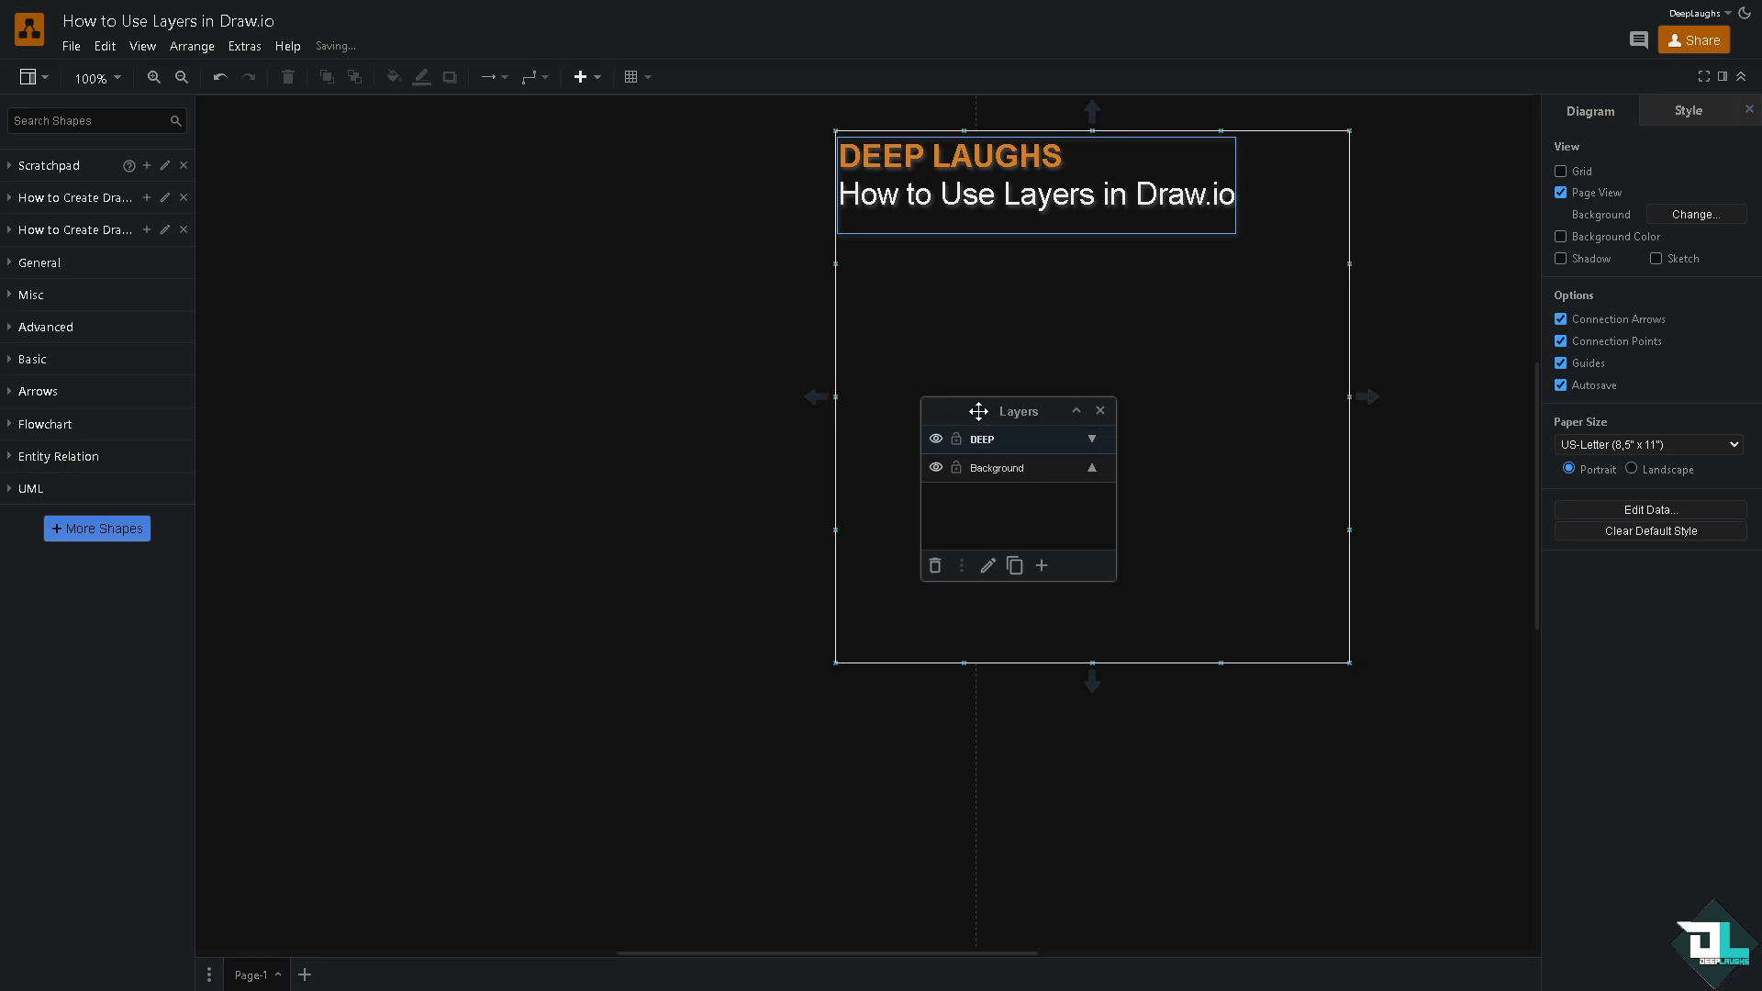
pyautogui.moveTo(975, 410); pyautogui.dragTo(1497, 391)
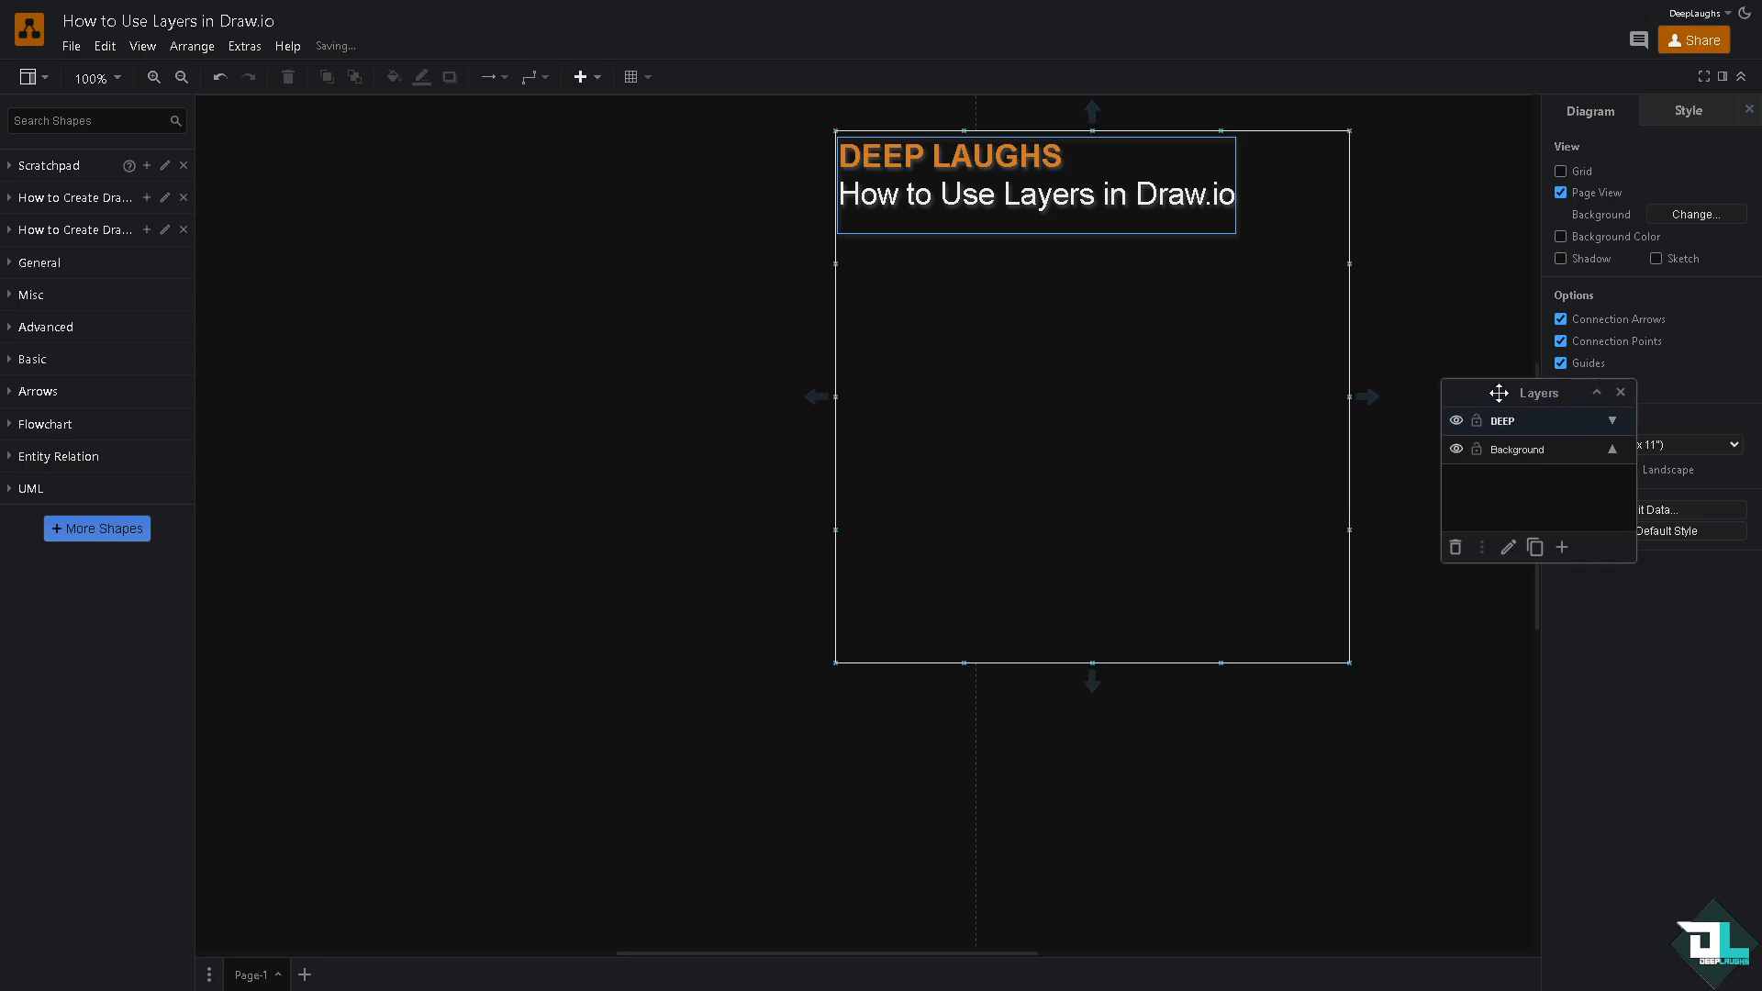
# Step: Import the HOW TO USE LAYERS thumbnail image onto the DEEP layer and shrink it to about 679 x 382
pyautogui.click(73, 48)
pyautogui.moveTo(209, 401)
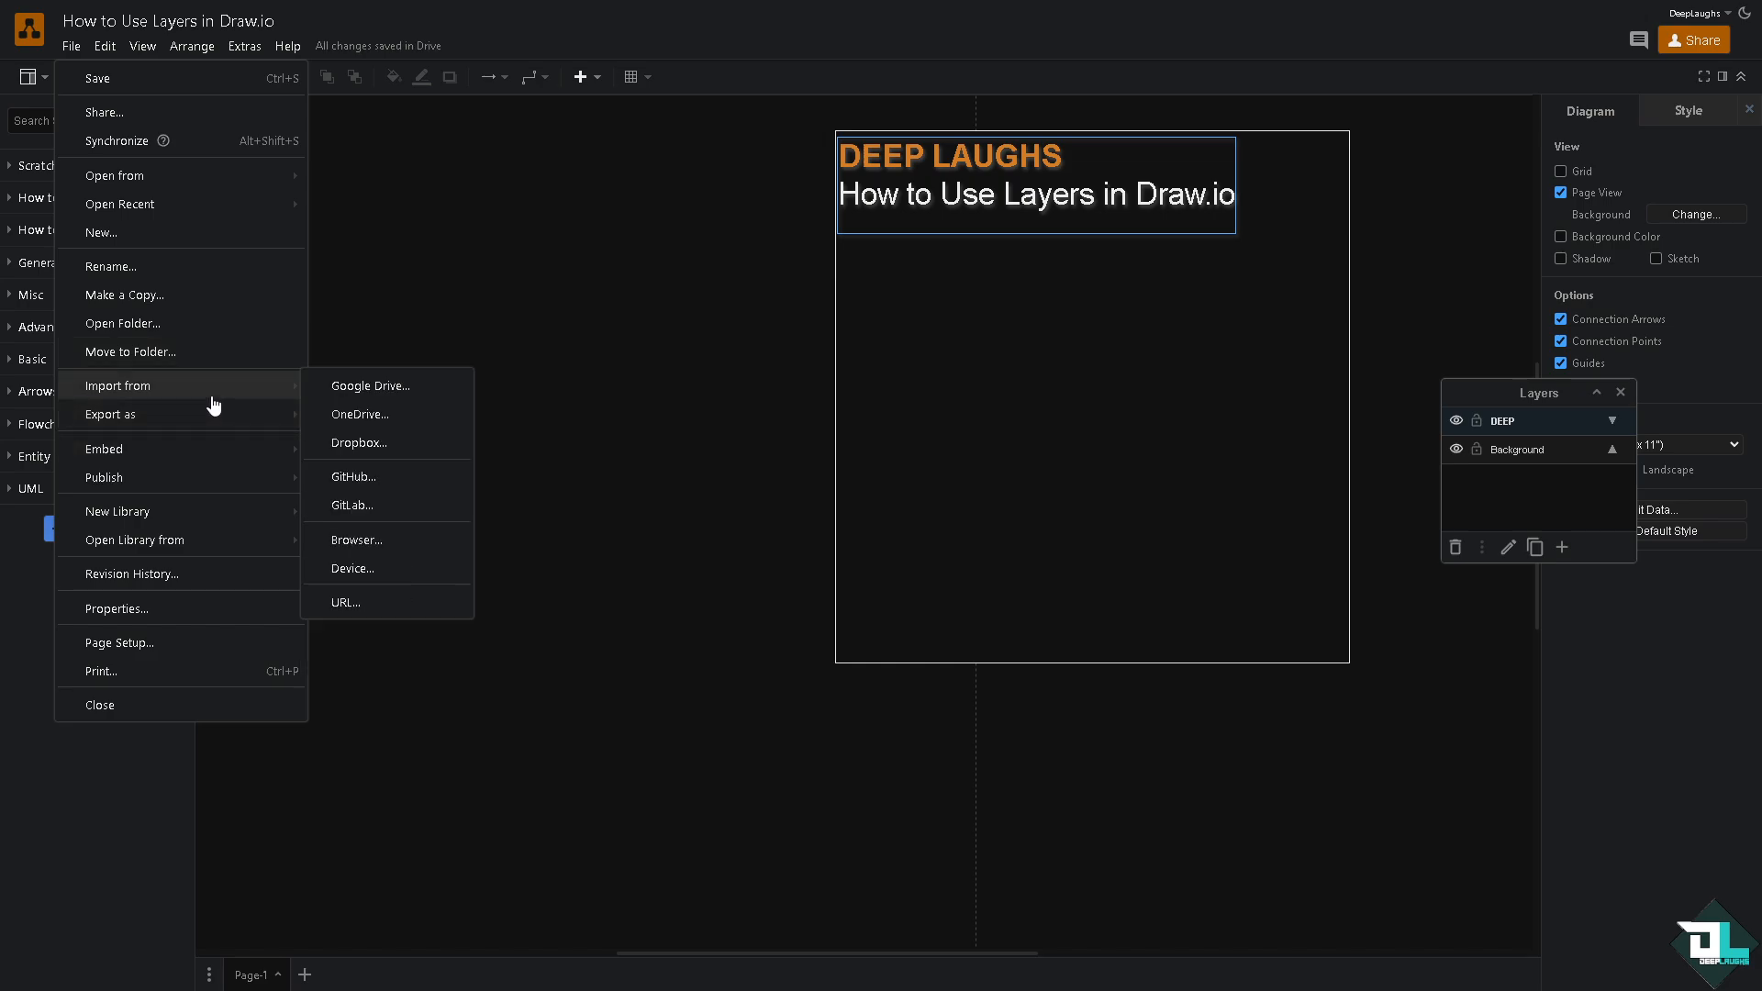
pyautogui.moveTo(254, 422)
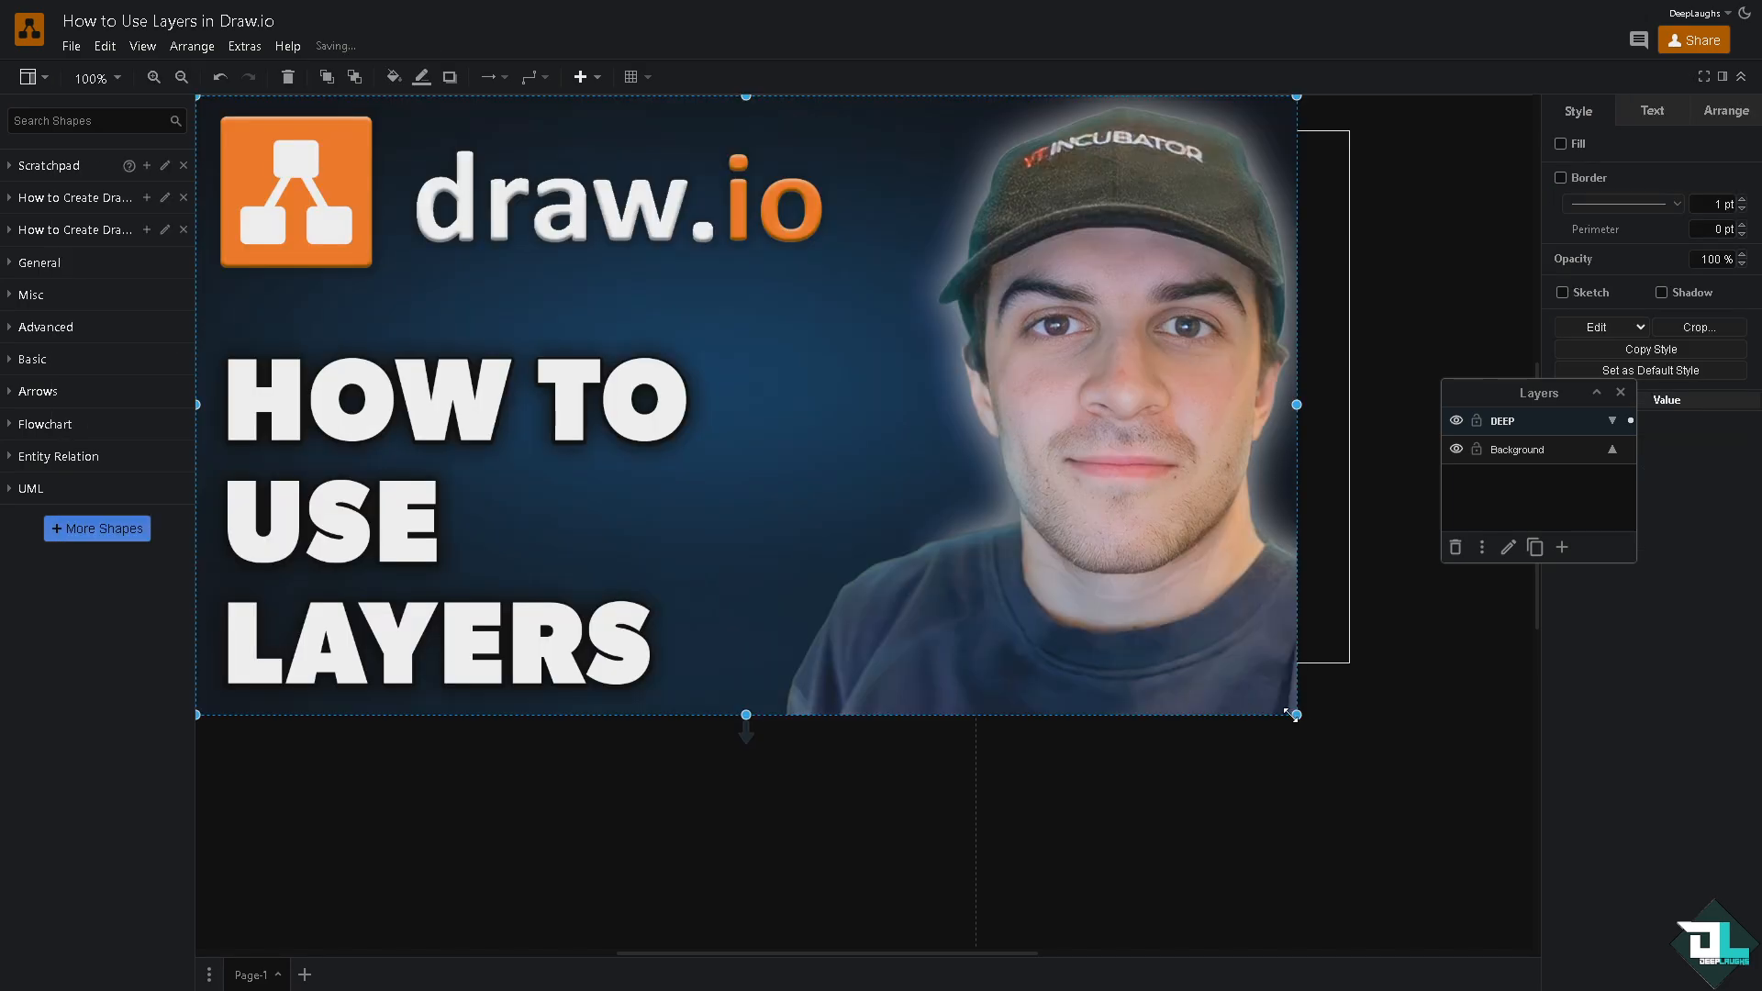
pyautogui.moveTo(1289, 713); pyautogui.dragTo(621, 446)
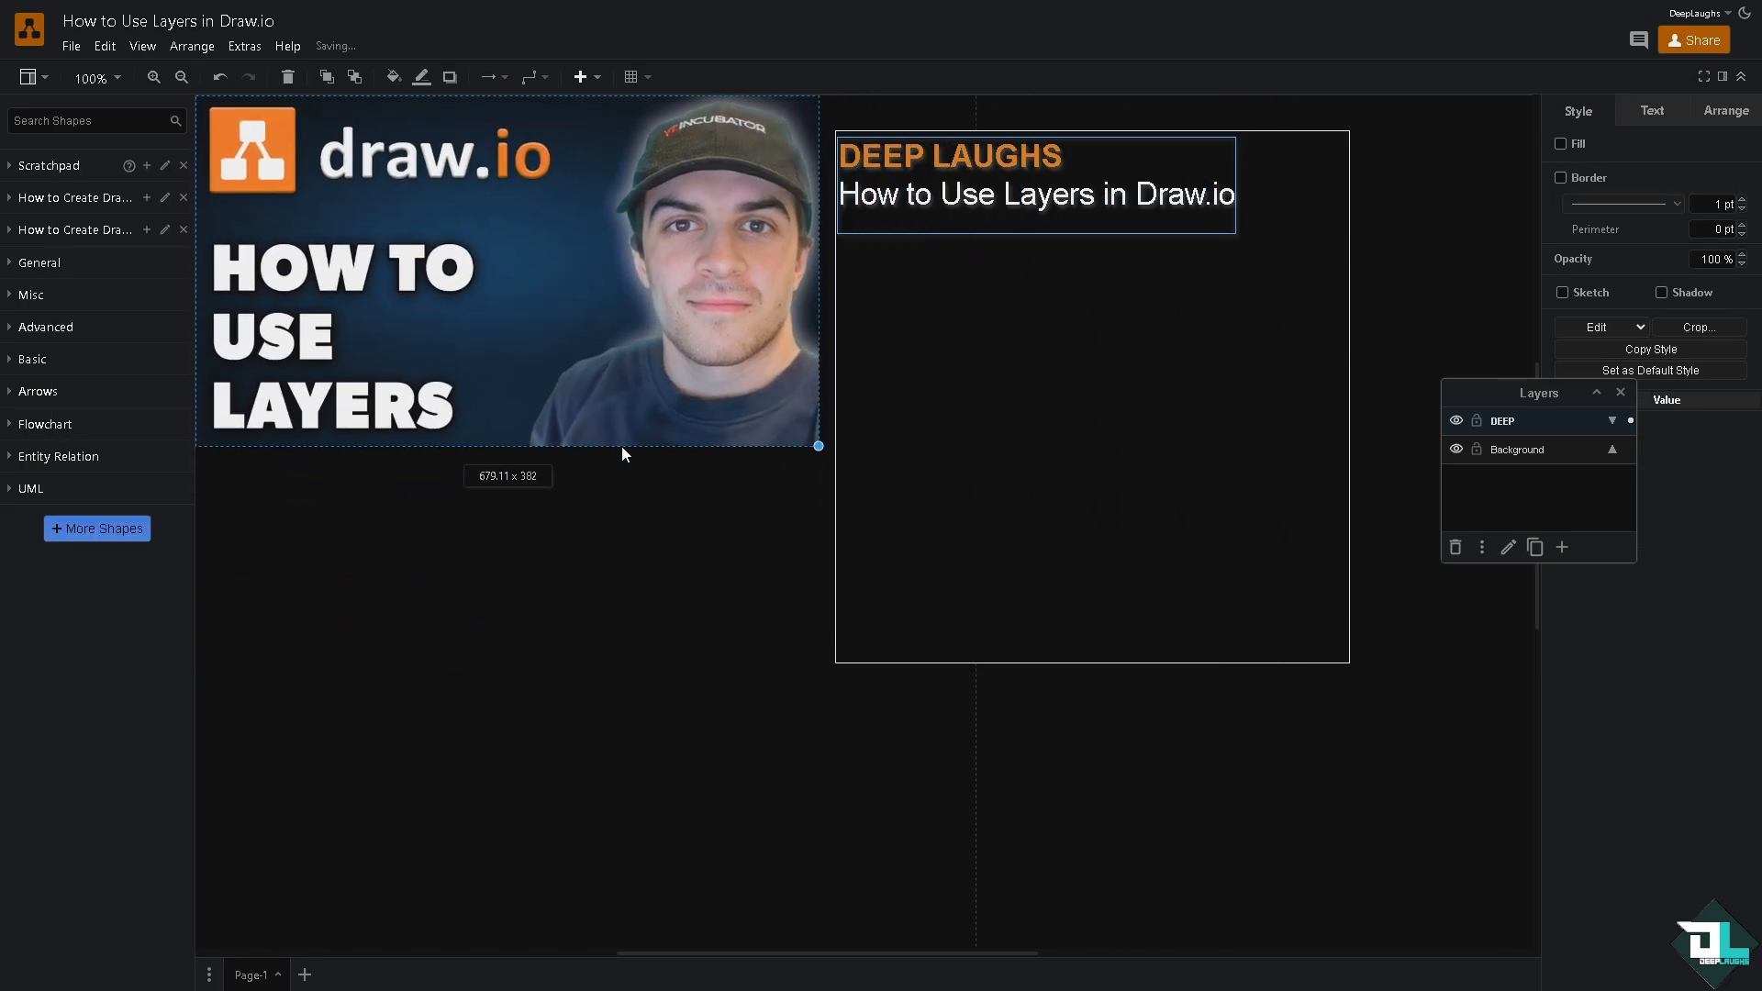
# Step: Hide the DEEP layer and show it again
pyautogui.click(1457, 423)
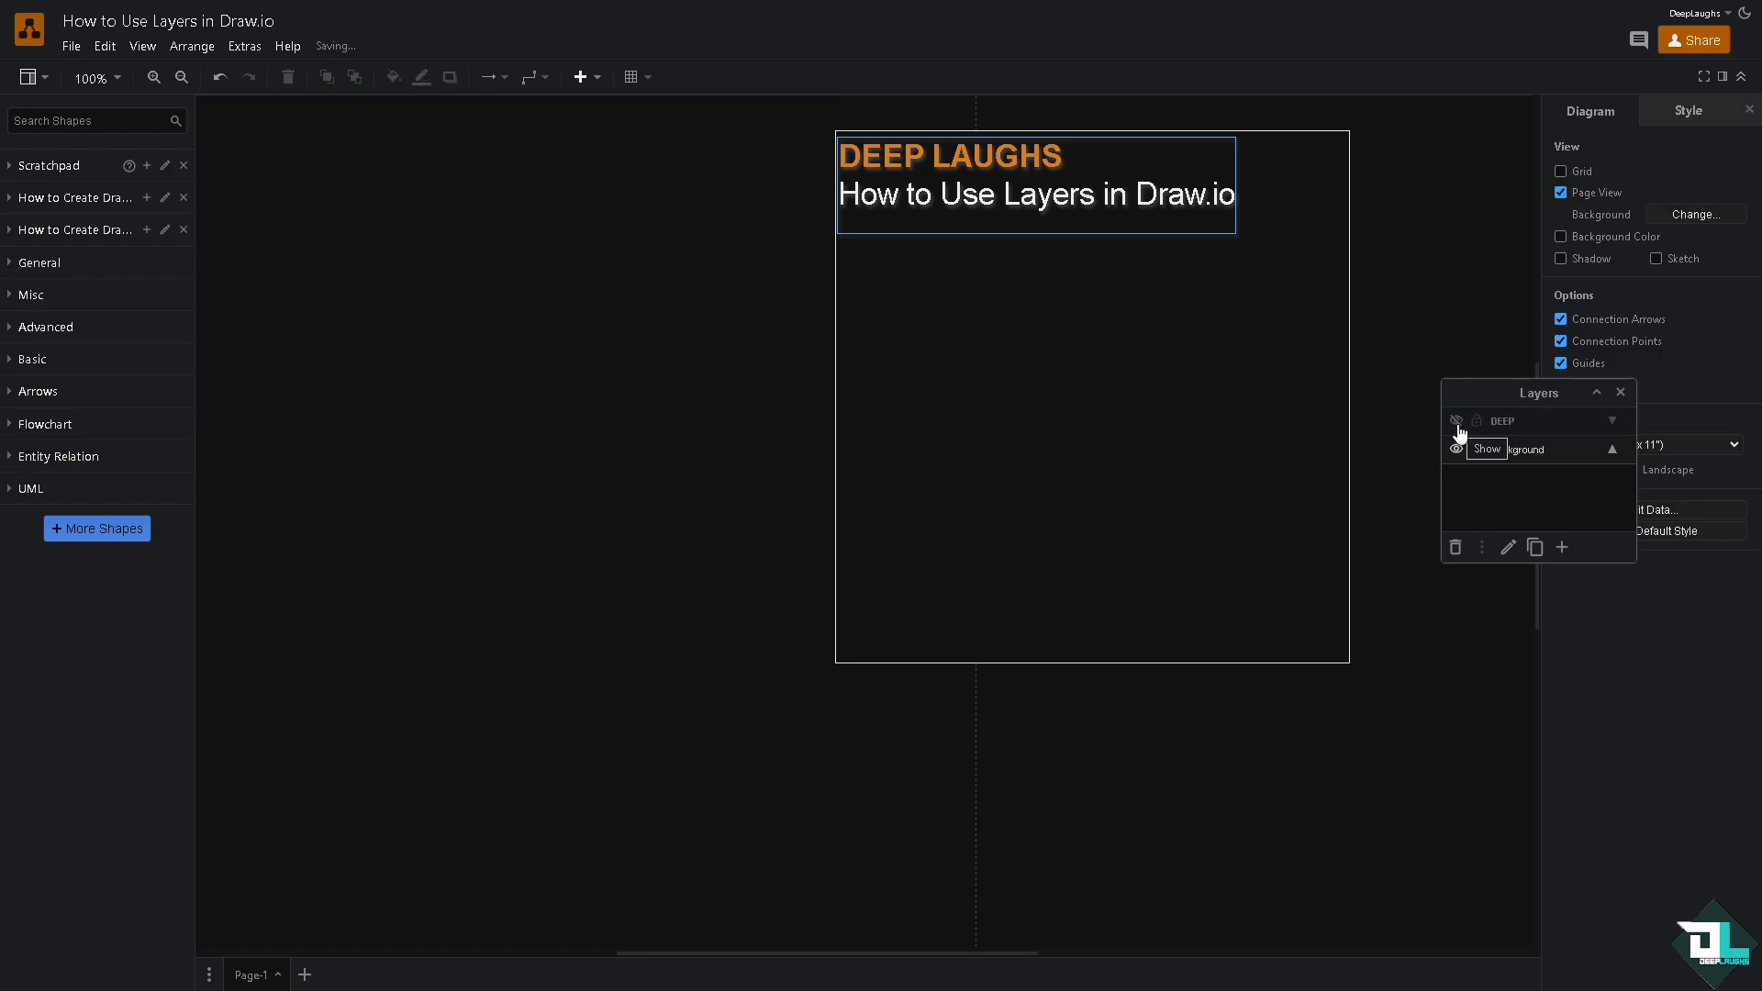
pyautogui.click(1457, 422)
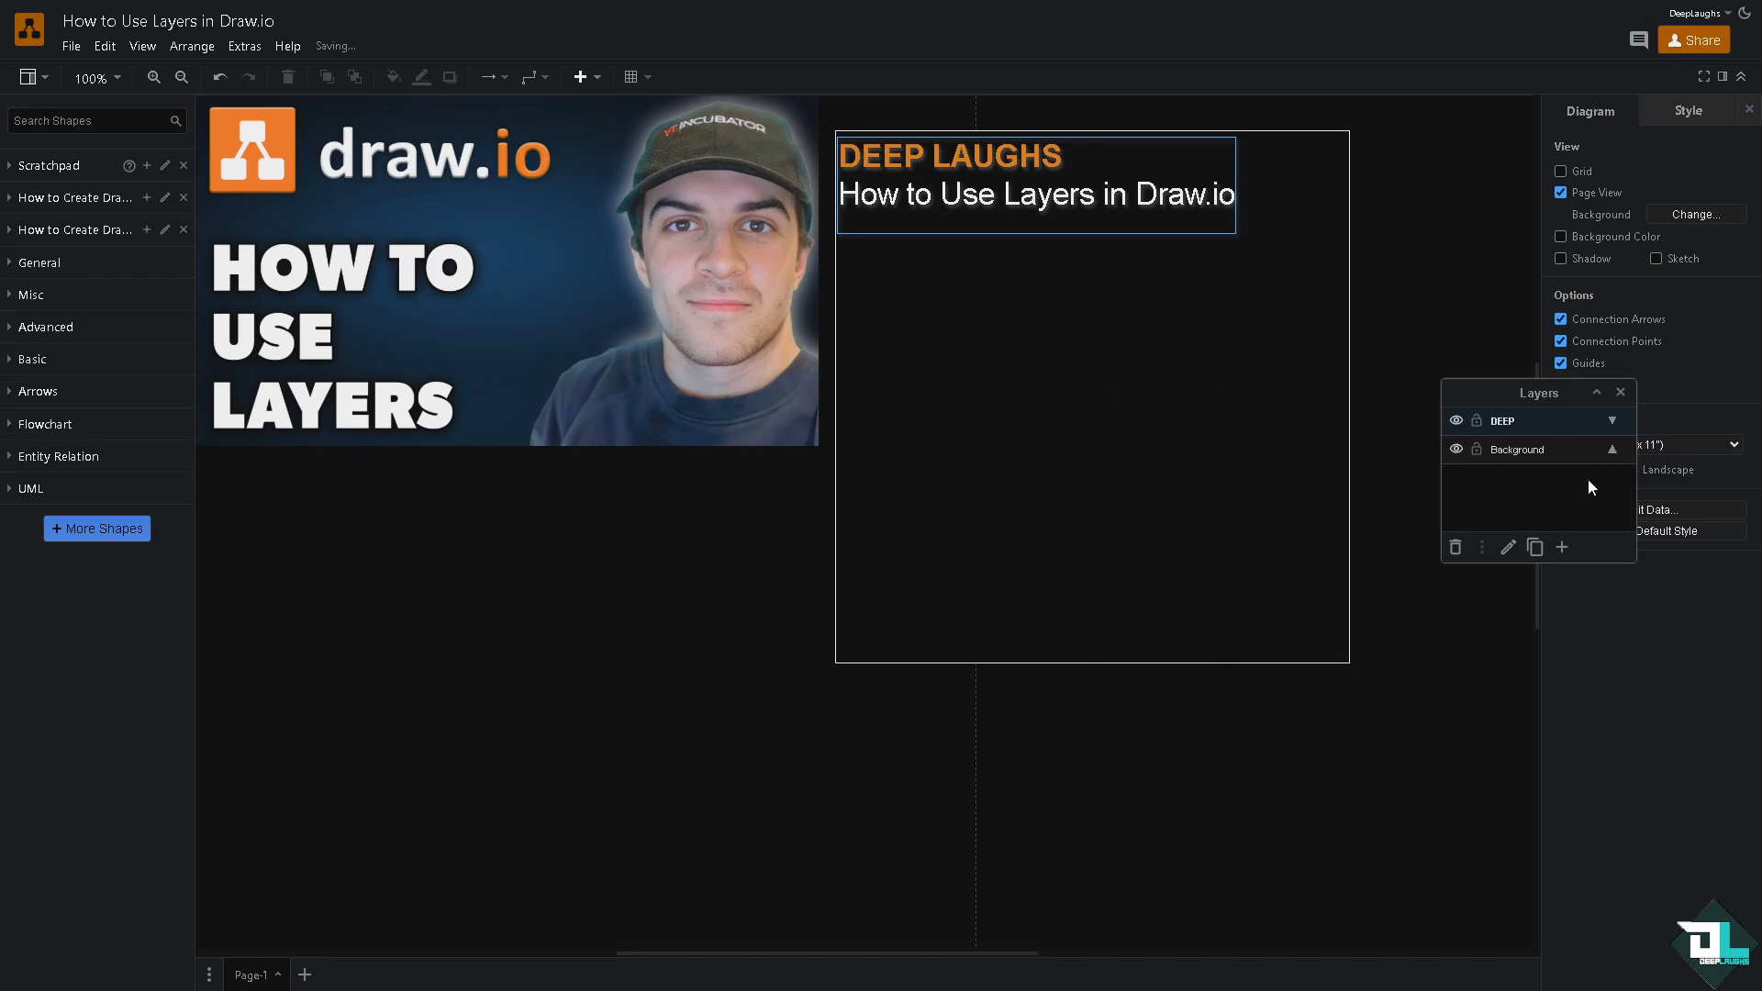
# Step: Add another layer named LAUGHS above the DEEP layer
pyautogui.click(1561, 546)
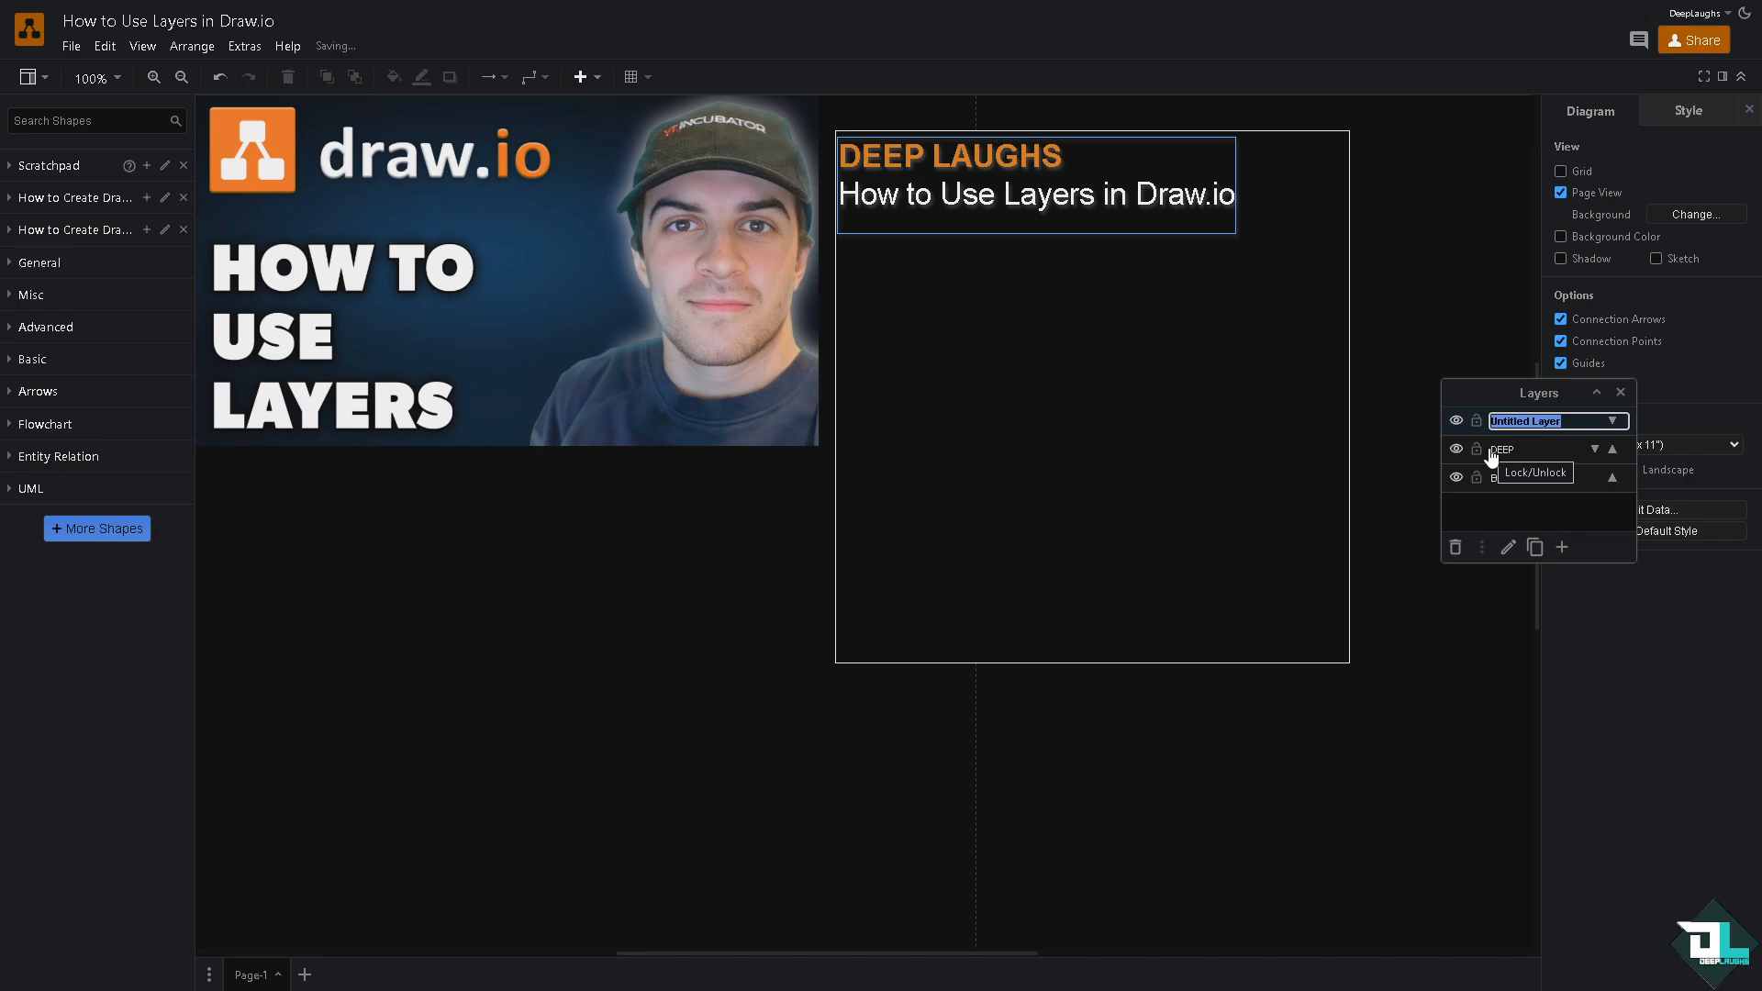
pyautogui.write('LAUGHS')
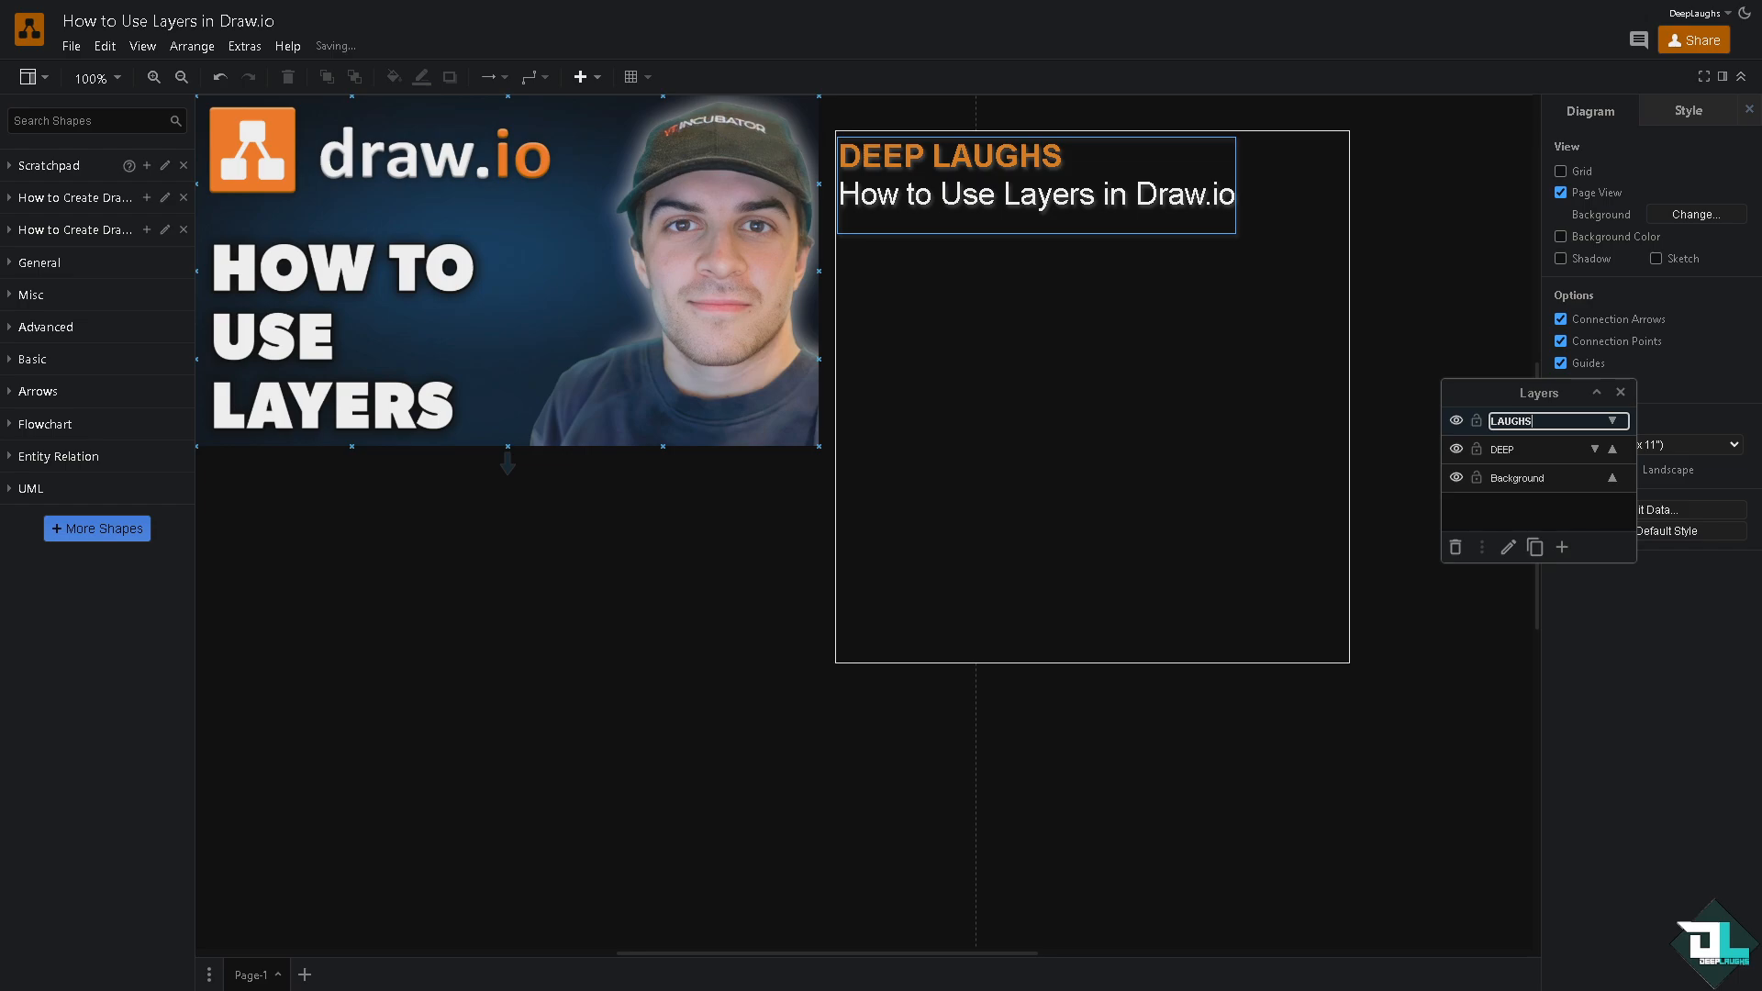
pyautogui.click(1513, 422)
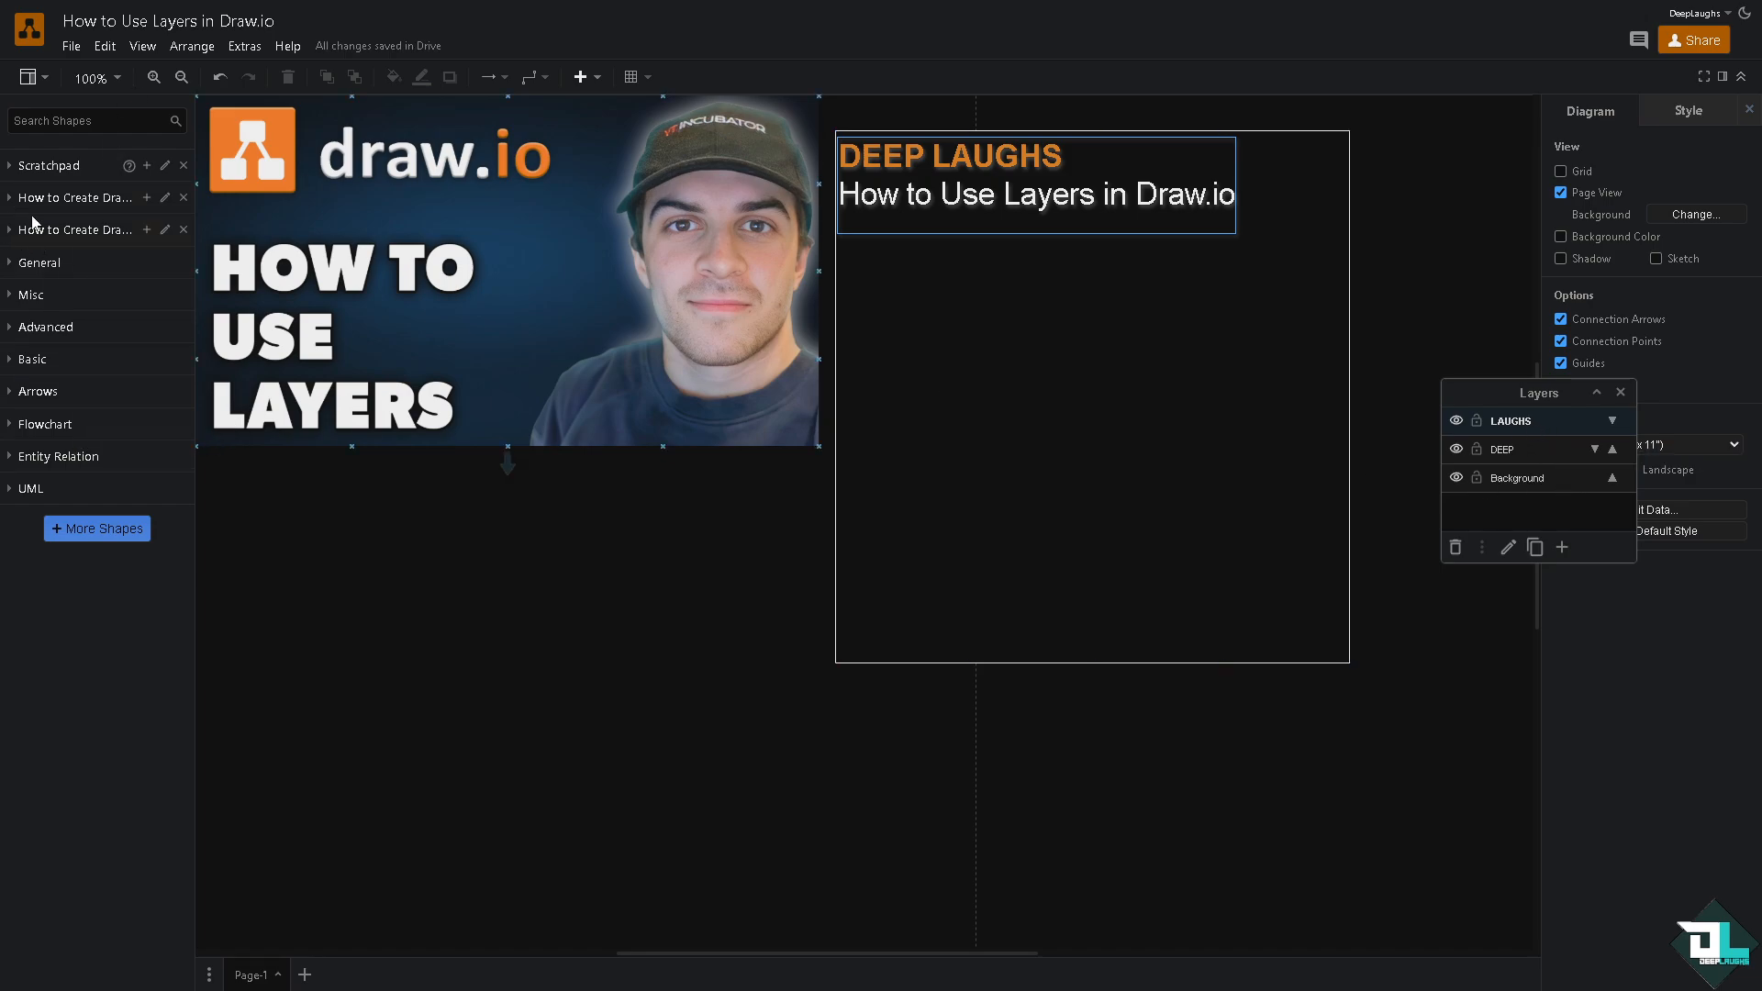
# Step: Close the two custom How to Create libraries in the shapes sidebar
pyautogui.click(183, 198)
pyautogui.click(184, 198)
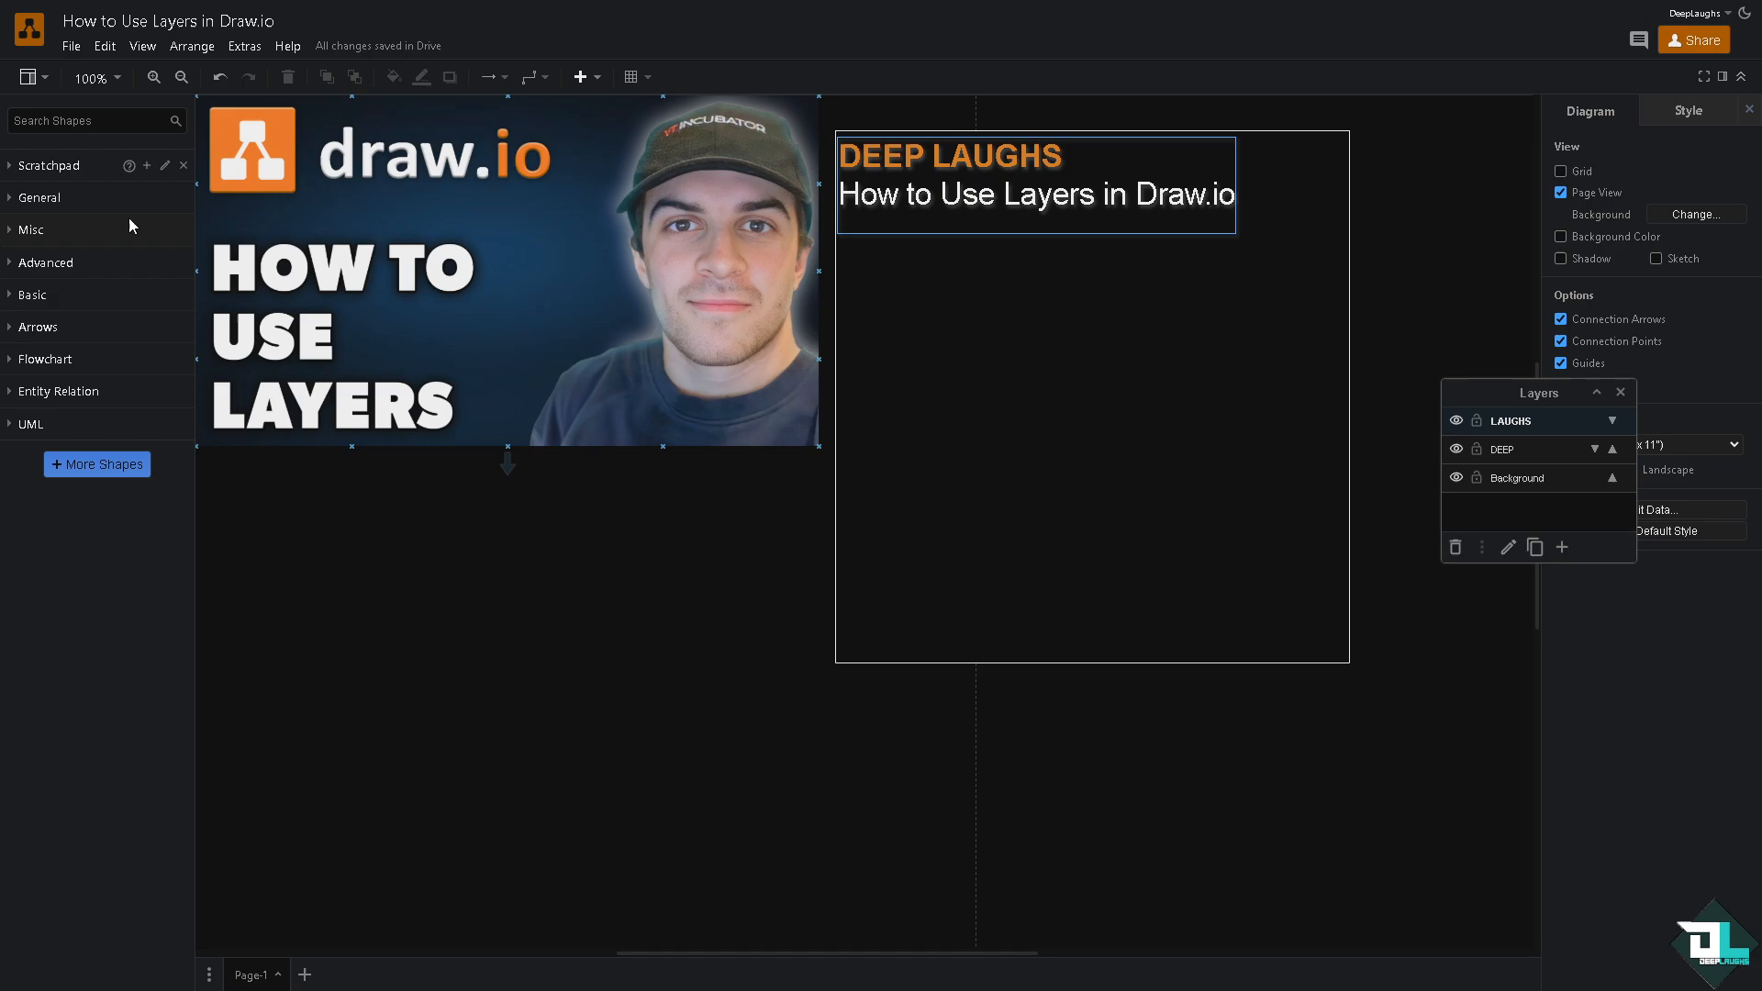
# Step: Add the Flowchart shape with three diamonds between two lines below the frame's title text and reduce its size
pyautogui.click(12, 360)
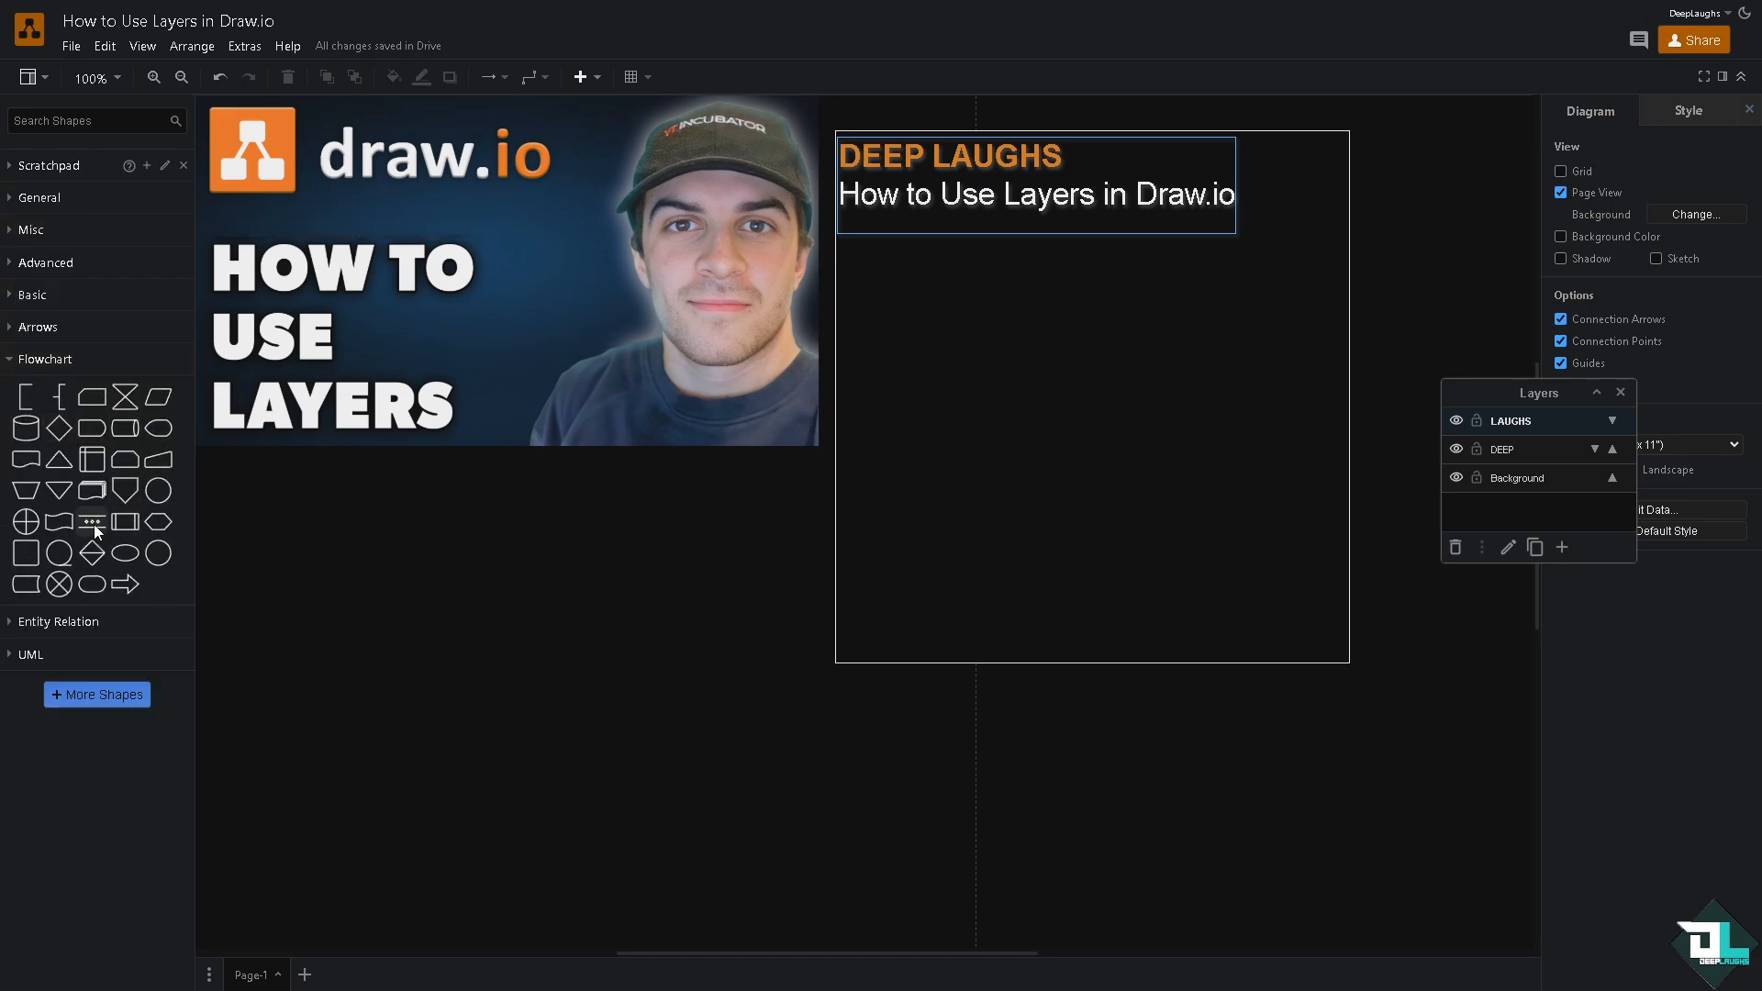
pyautogui.moveTo(92, 521); pyautogui.dragTo(1204, 464)
pyautogui.moveTo(1145, 394); pyautogui.dragTo(1103, 359)
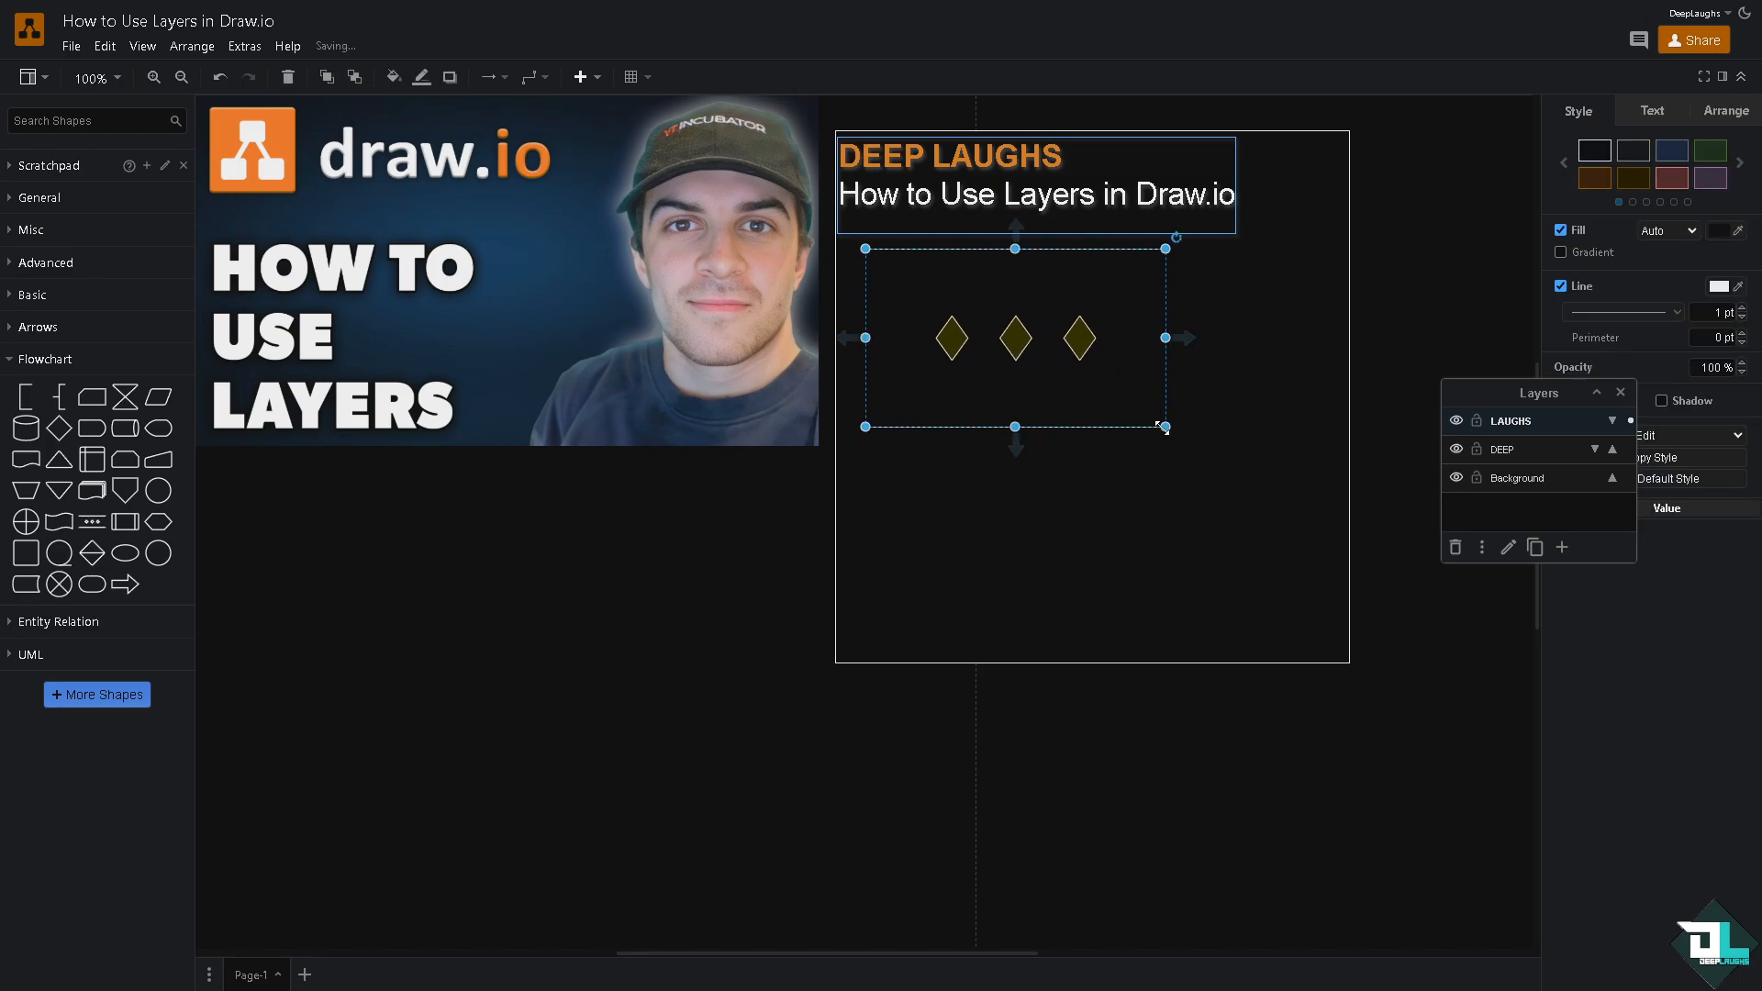
pyautogui.moveTo(1162, 427); pyautogui.dragTo(1094, 391)
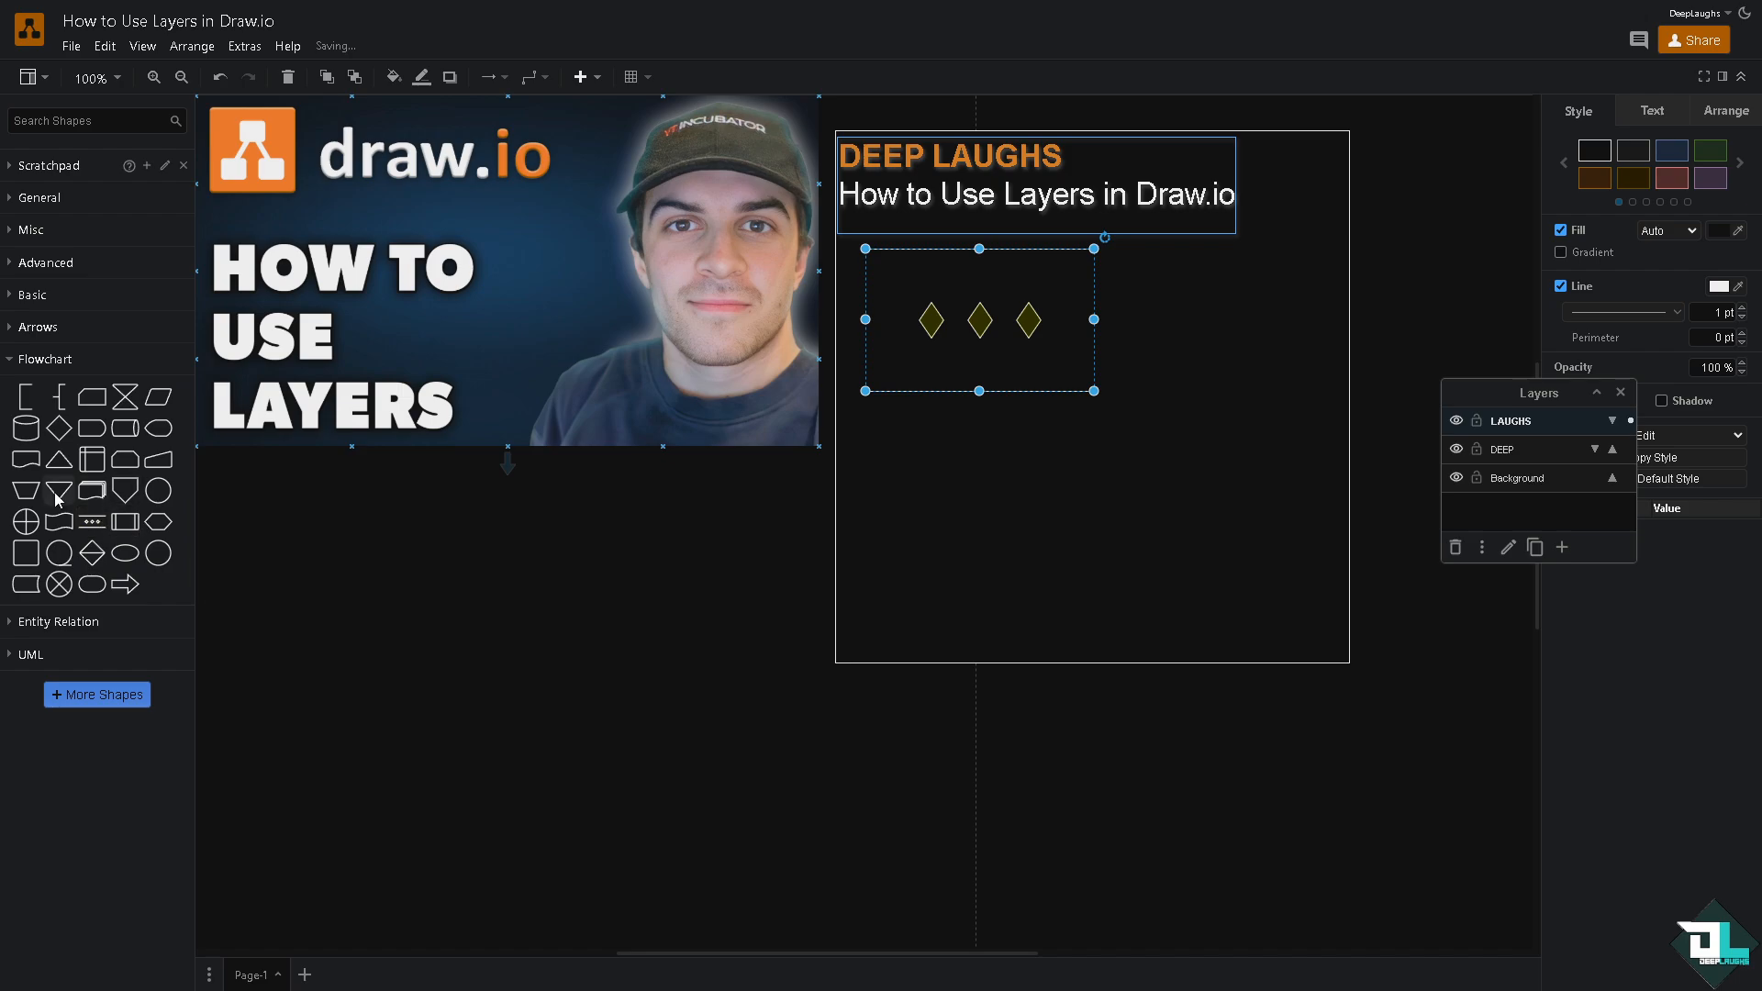
pyautogui.moveTo(26, 521); pyautogui.dragTo(946, 289)
pyautogui.press('Delete')
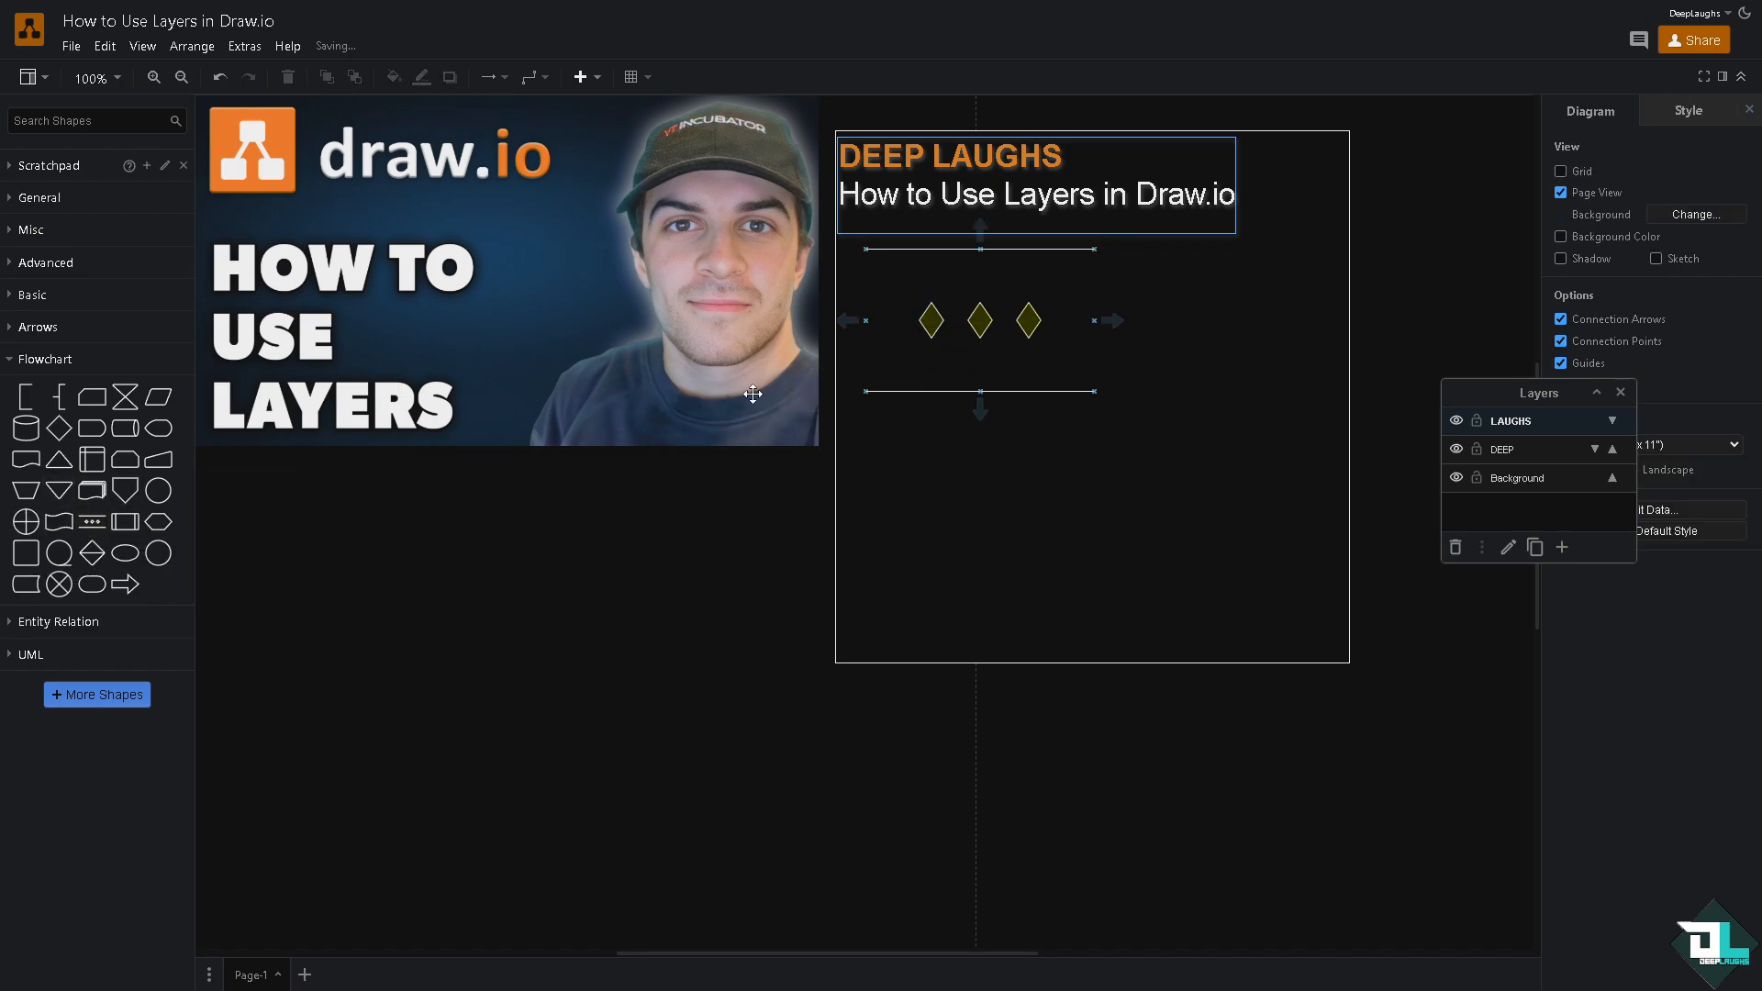
pyautogui.click(19, 622)
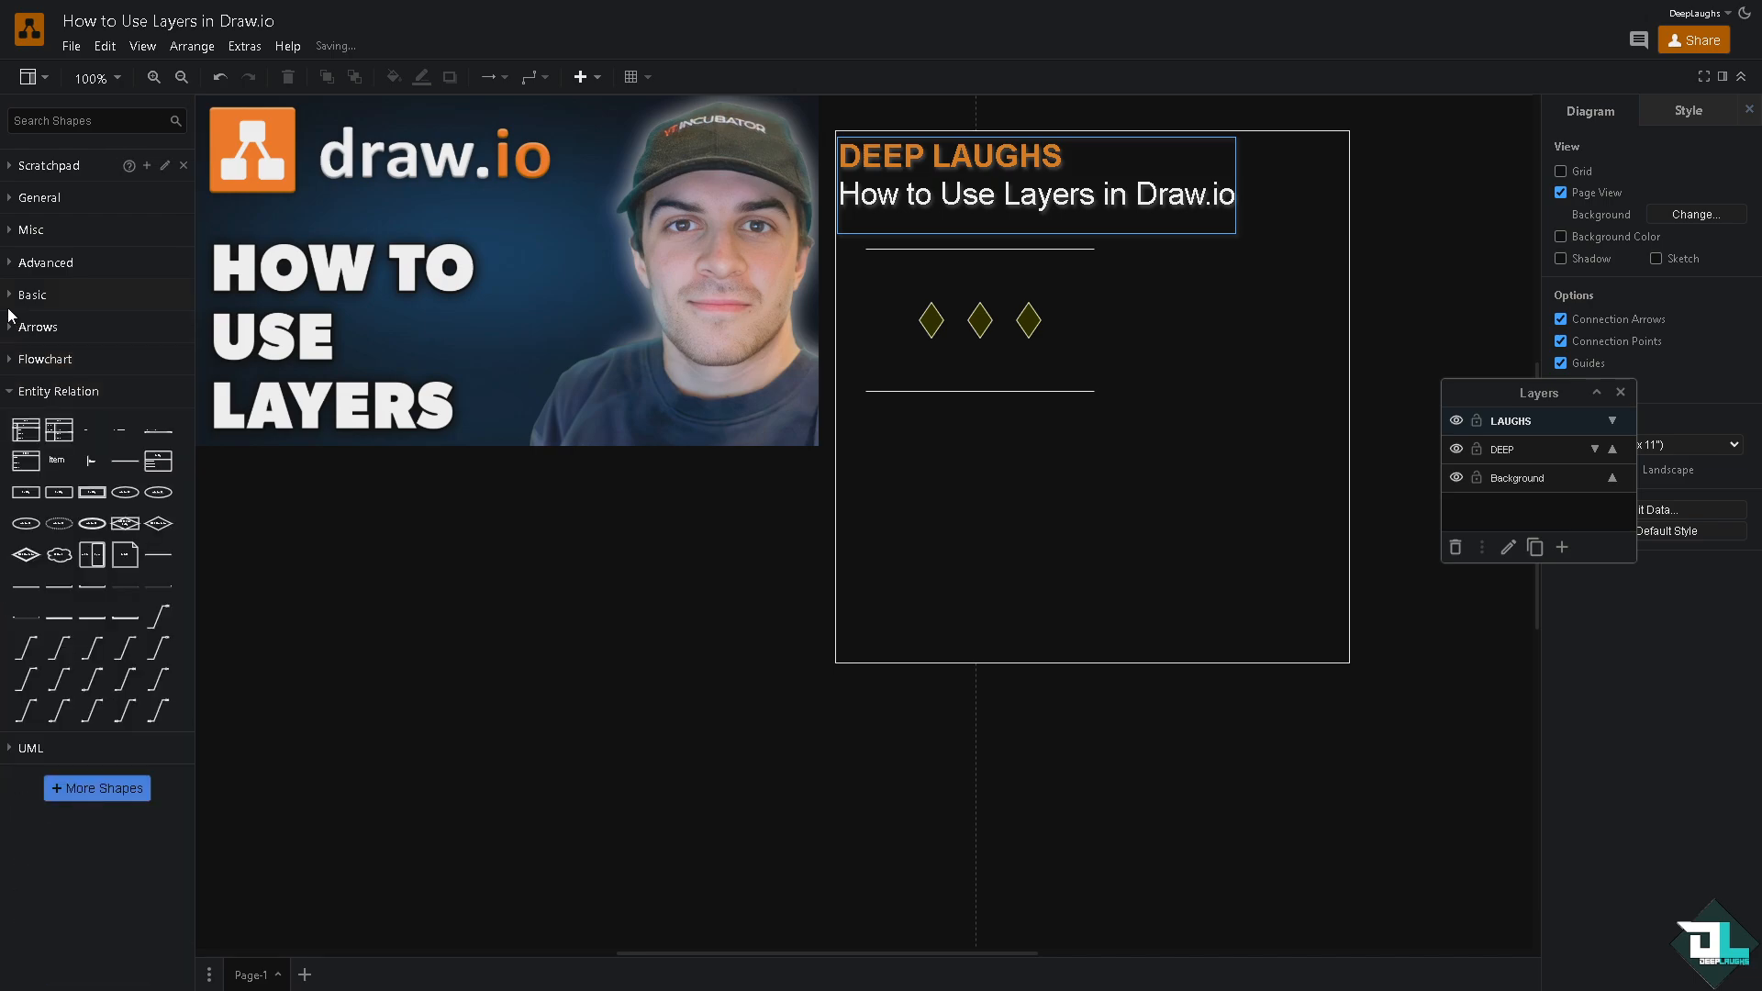
pyautogui.click(16, 391)
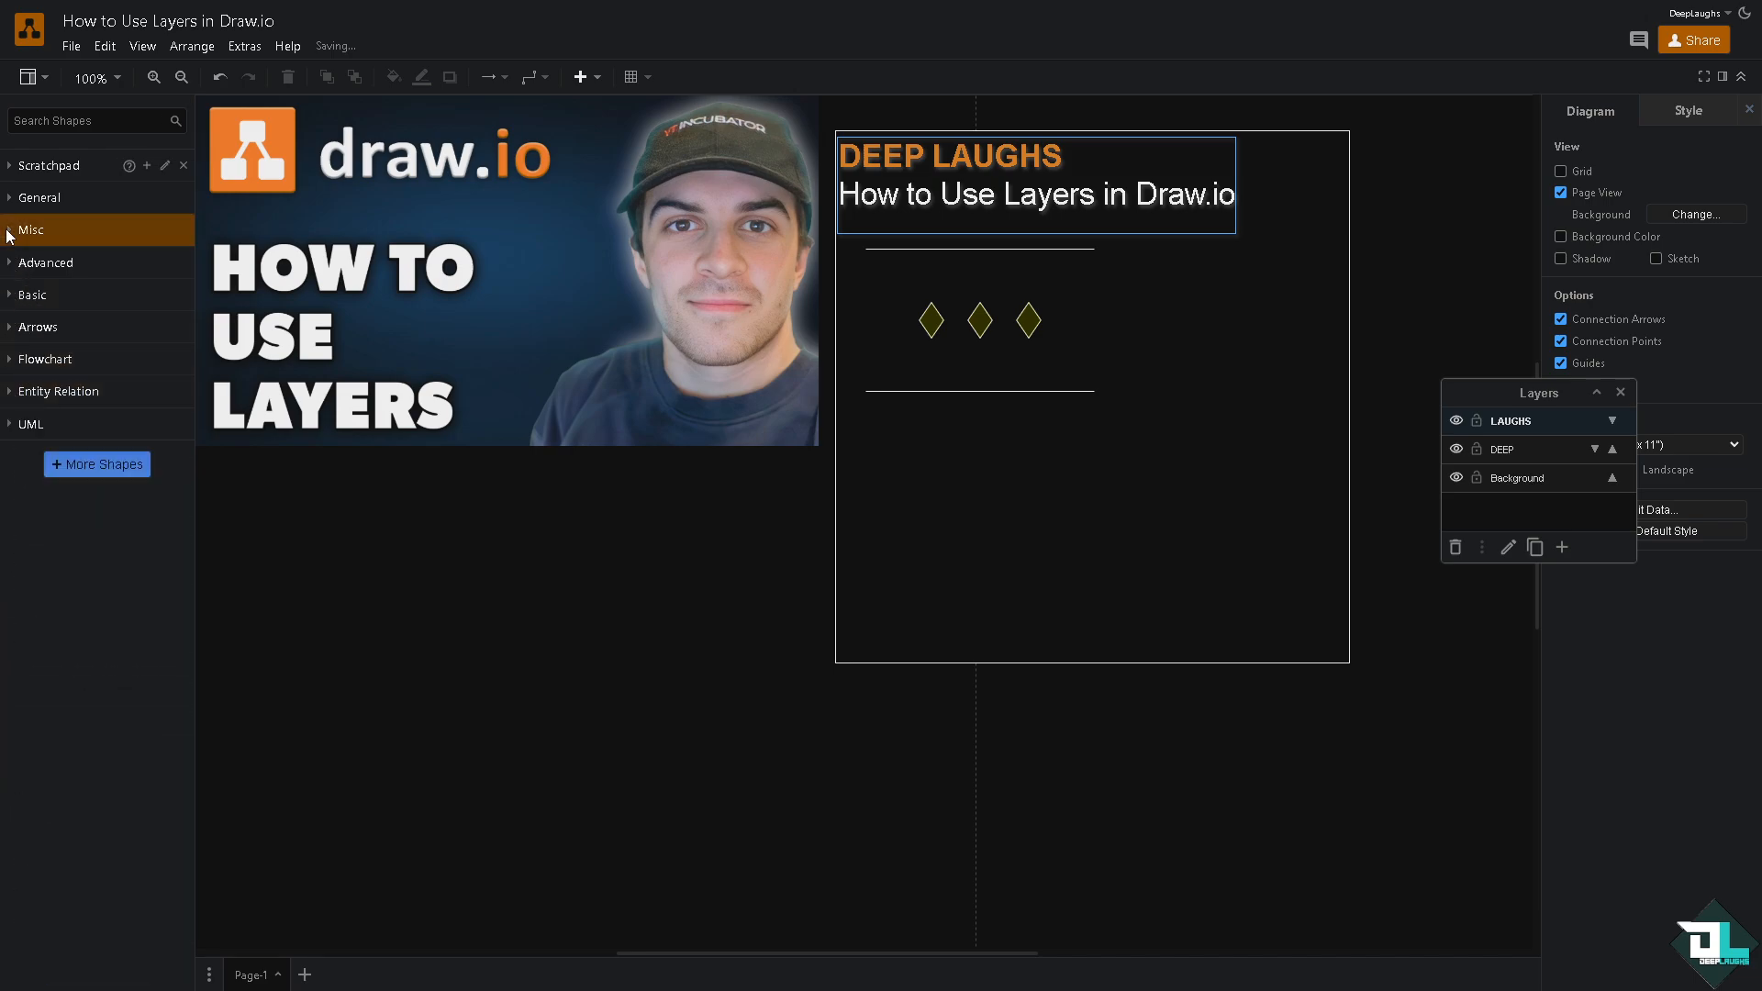
# Step: Add the pink hatched ellipse from the Misc shapes beside the three diamonds inside the frame
pyautogui.click(25, 230)
pyautogui.moveTo(158, 393)
pyautogui.mouseDown()
pyautogui.moveTo(1010, 350)
pyautogui.moveTo(1083, 292)
pyautogui.moveTo(1290, 428)
pyautogui.mouseUp()
pyautogui.moveTo(1227, 369)
pyautogui.mouseDown()
pyautogui.moveTo(1276, 340)
pyautogui.moveTo(1226, 336)
pyautogui.mouseUp()
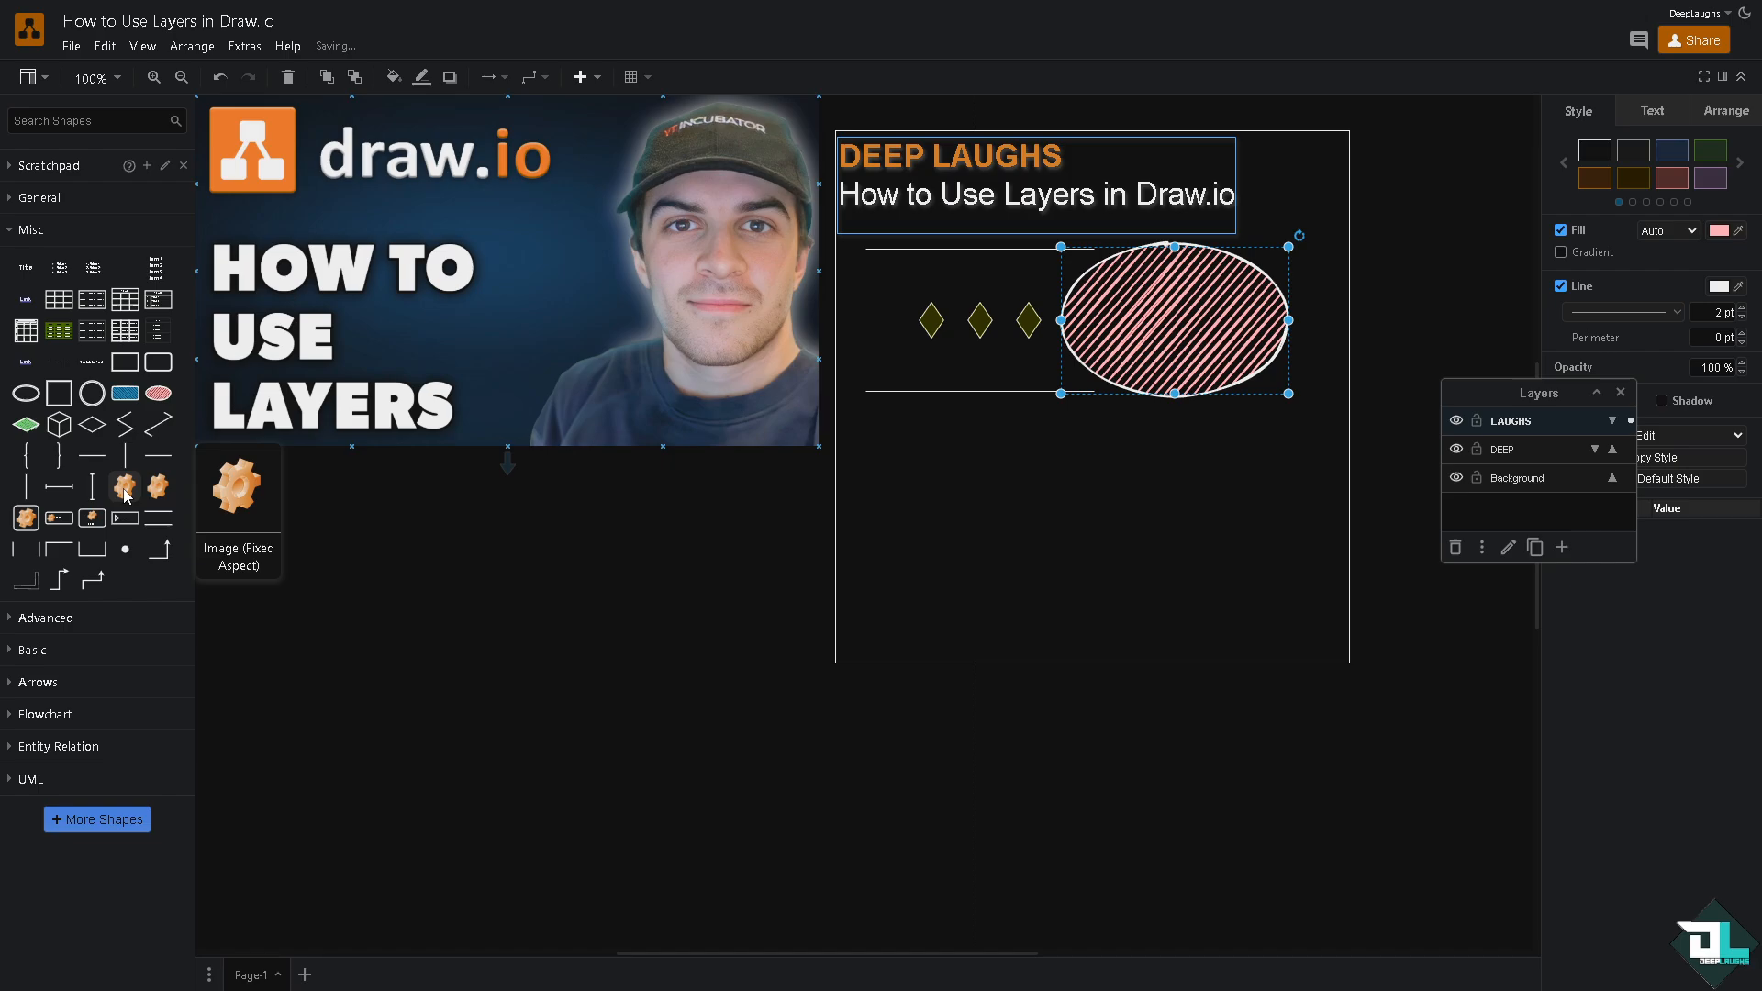
# Step: Add the gear Image (Fixed Aspect) shape, scale it down and place it below the three diamonds
pyautogui.moveTo(125, 496); pyautogui.dragTo(1120, 540)
pyautogui.moveTo(967, 569); pyautogui.dragTo(984, 438)
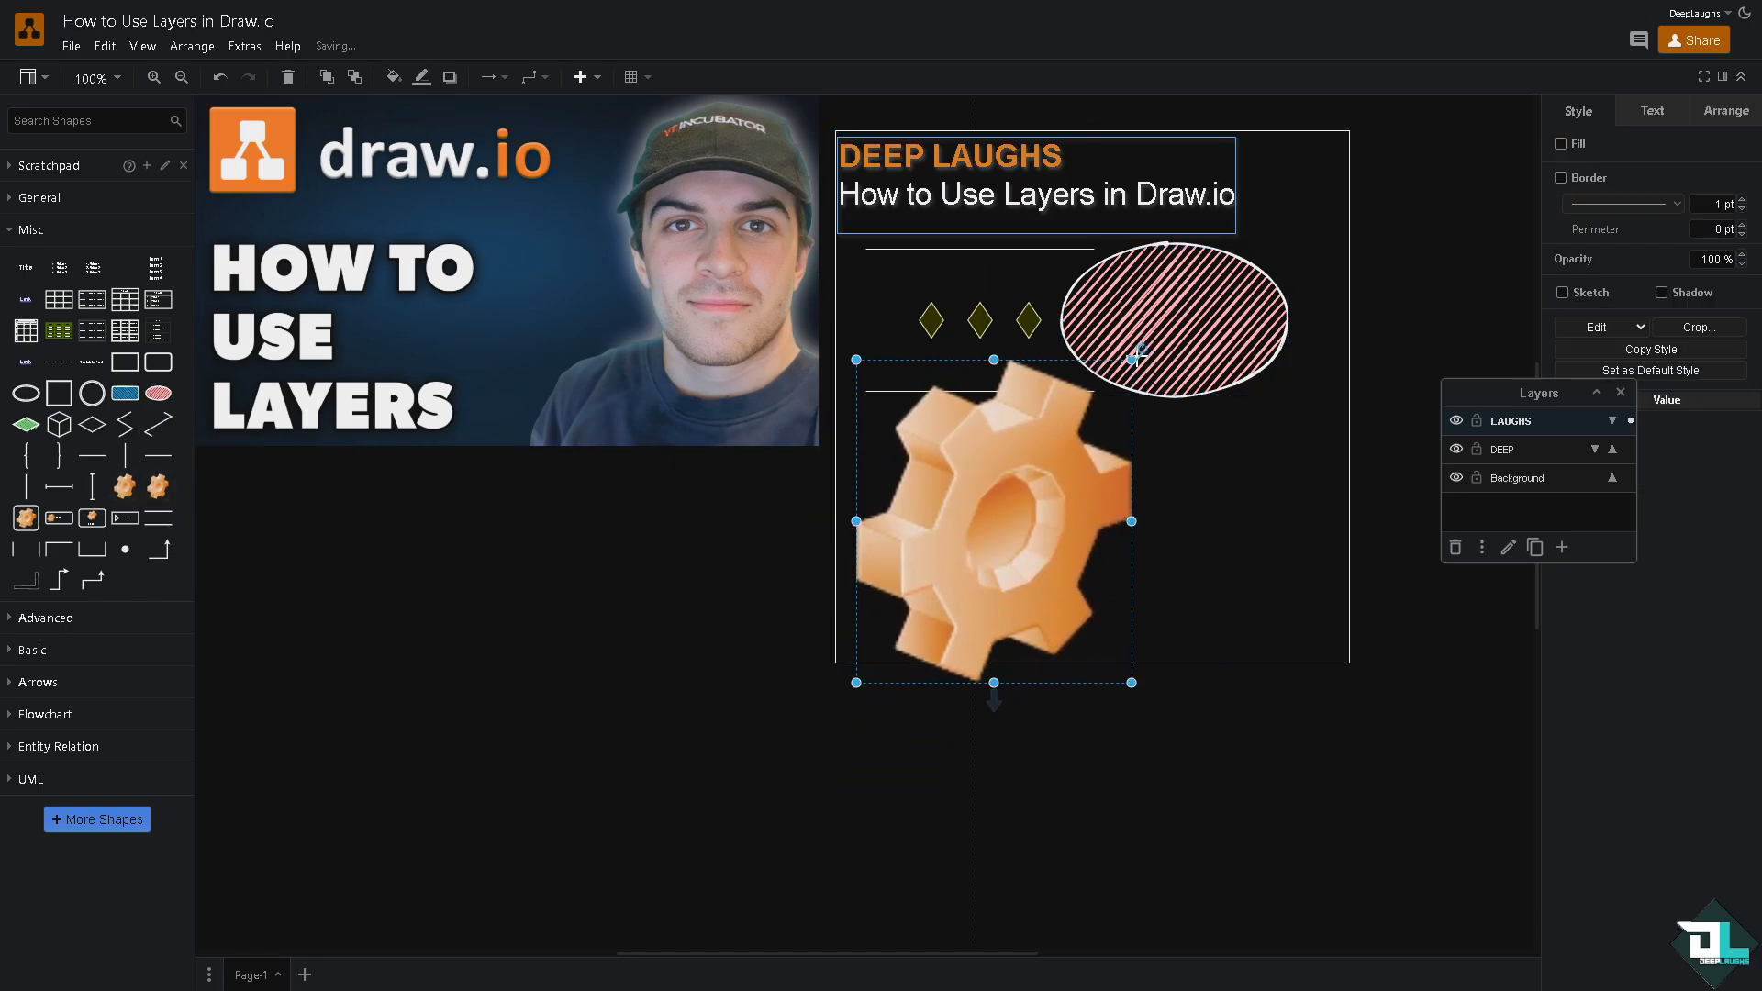
pyautogui.moveTo(1136, 354); pyautogui.dragTo(1022, 487)
pyautogui.moveTo(926, 572); pyautogui.dragTo(920, 473)
# Step: Add the blue hatched rounded rectangle from the Misc shapes, enlarge it and place it beside the gear below the ellipse
pyautogui.click(157, 393)
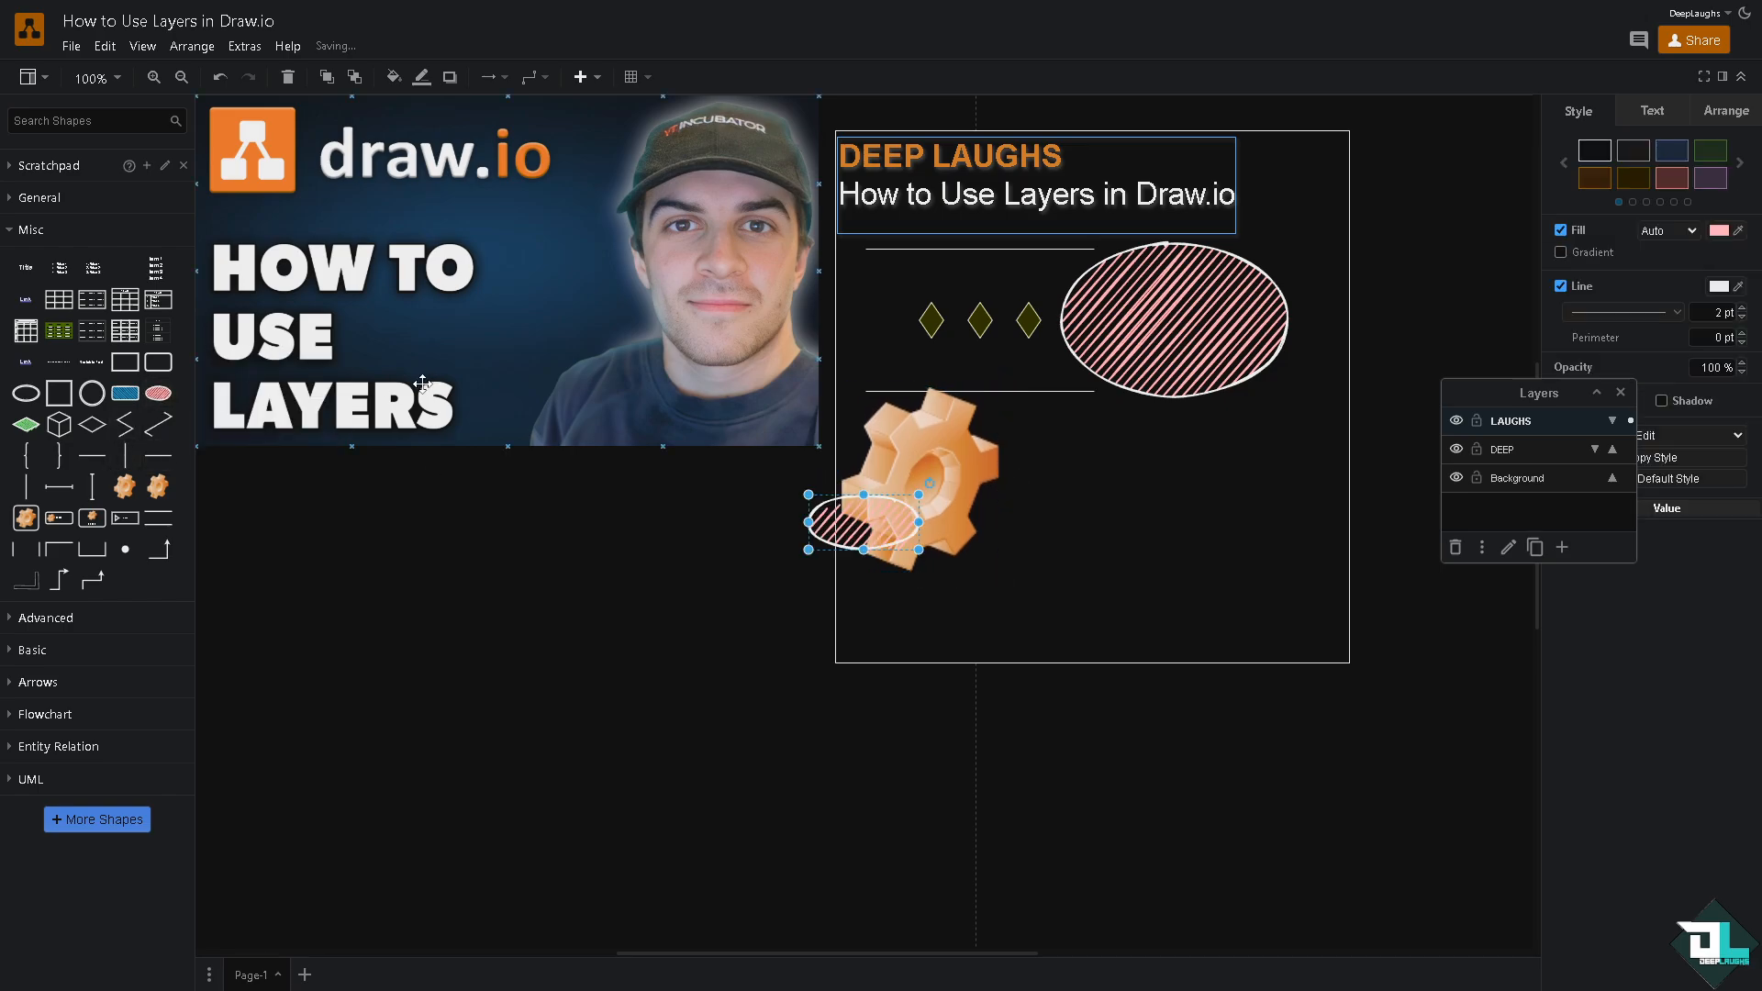
pyautogui.press('Delete')
pyautogui.click(124, 393)
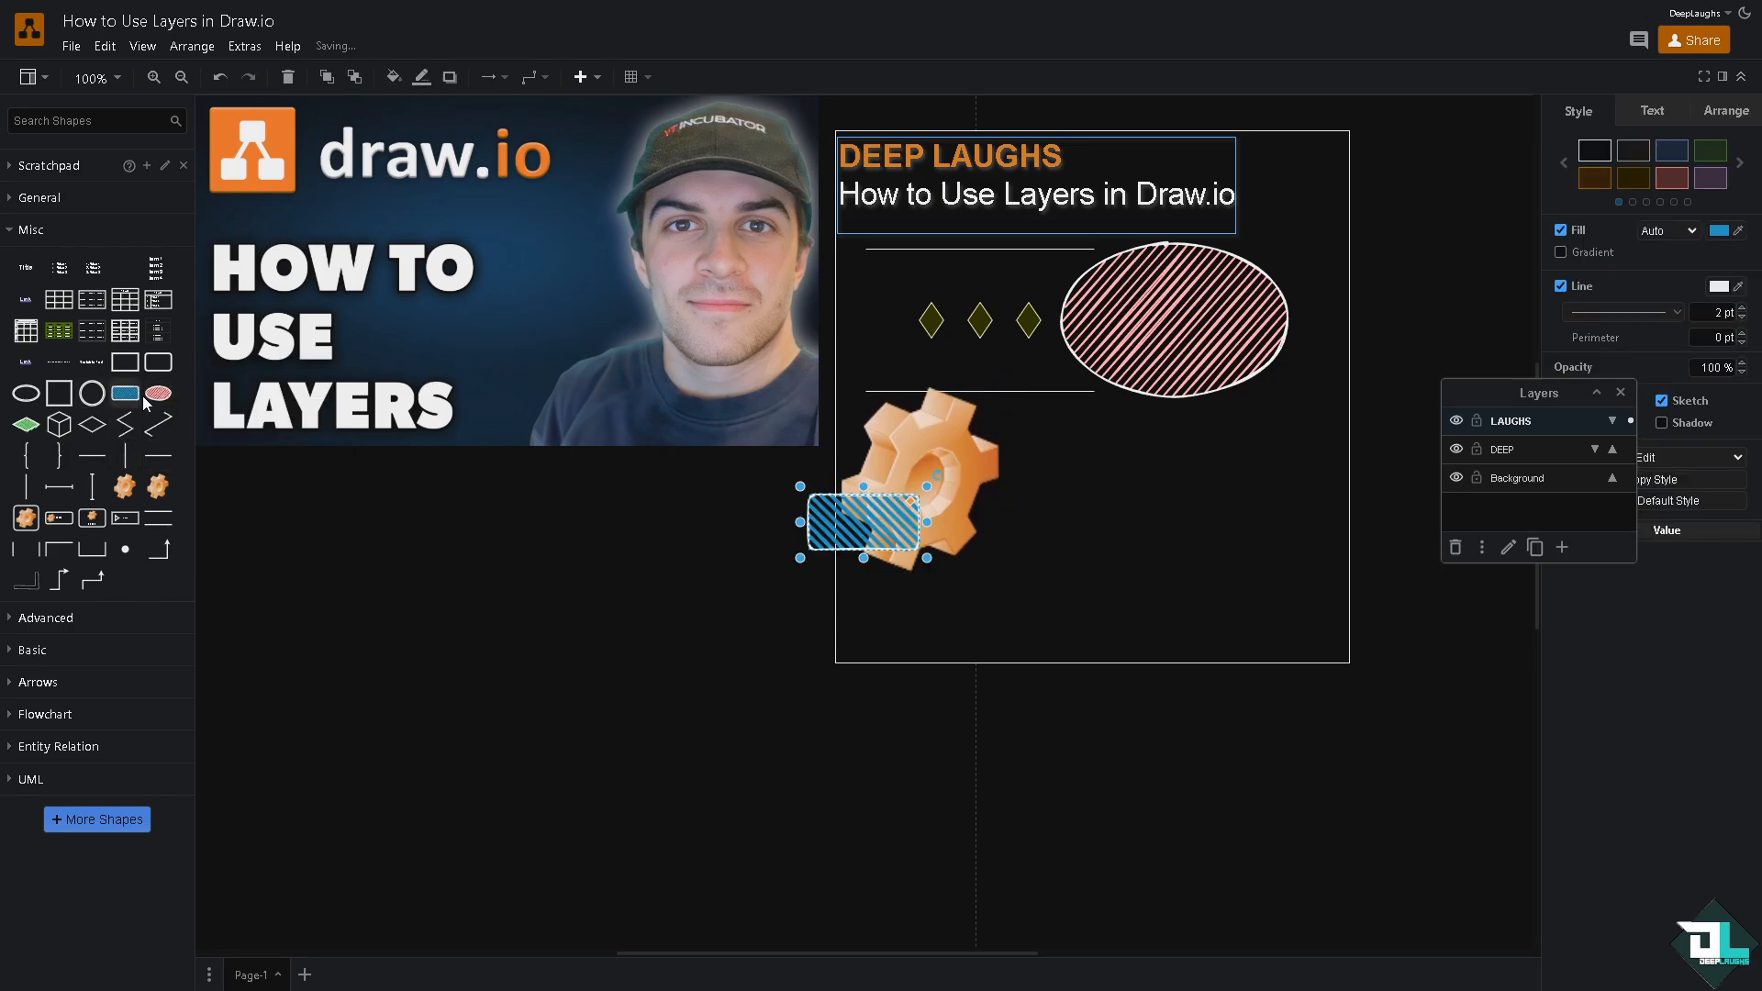
pyautogui.moveTo(863, 522)
pyautogui.mouseDown()
pyautogui.moveTo(1089, 417)
pyautogui.moveTo(1054, 449)
pyautogui.moveTo(1321, 621)
pyautogui.moveTo(1326, 606)
pyautogui.mouseUp()
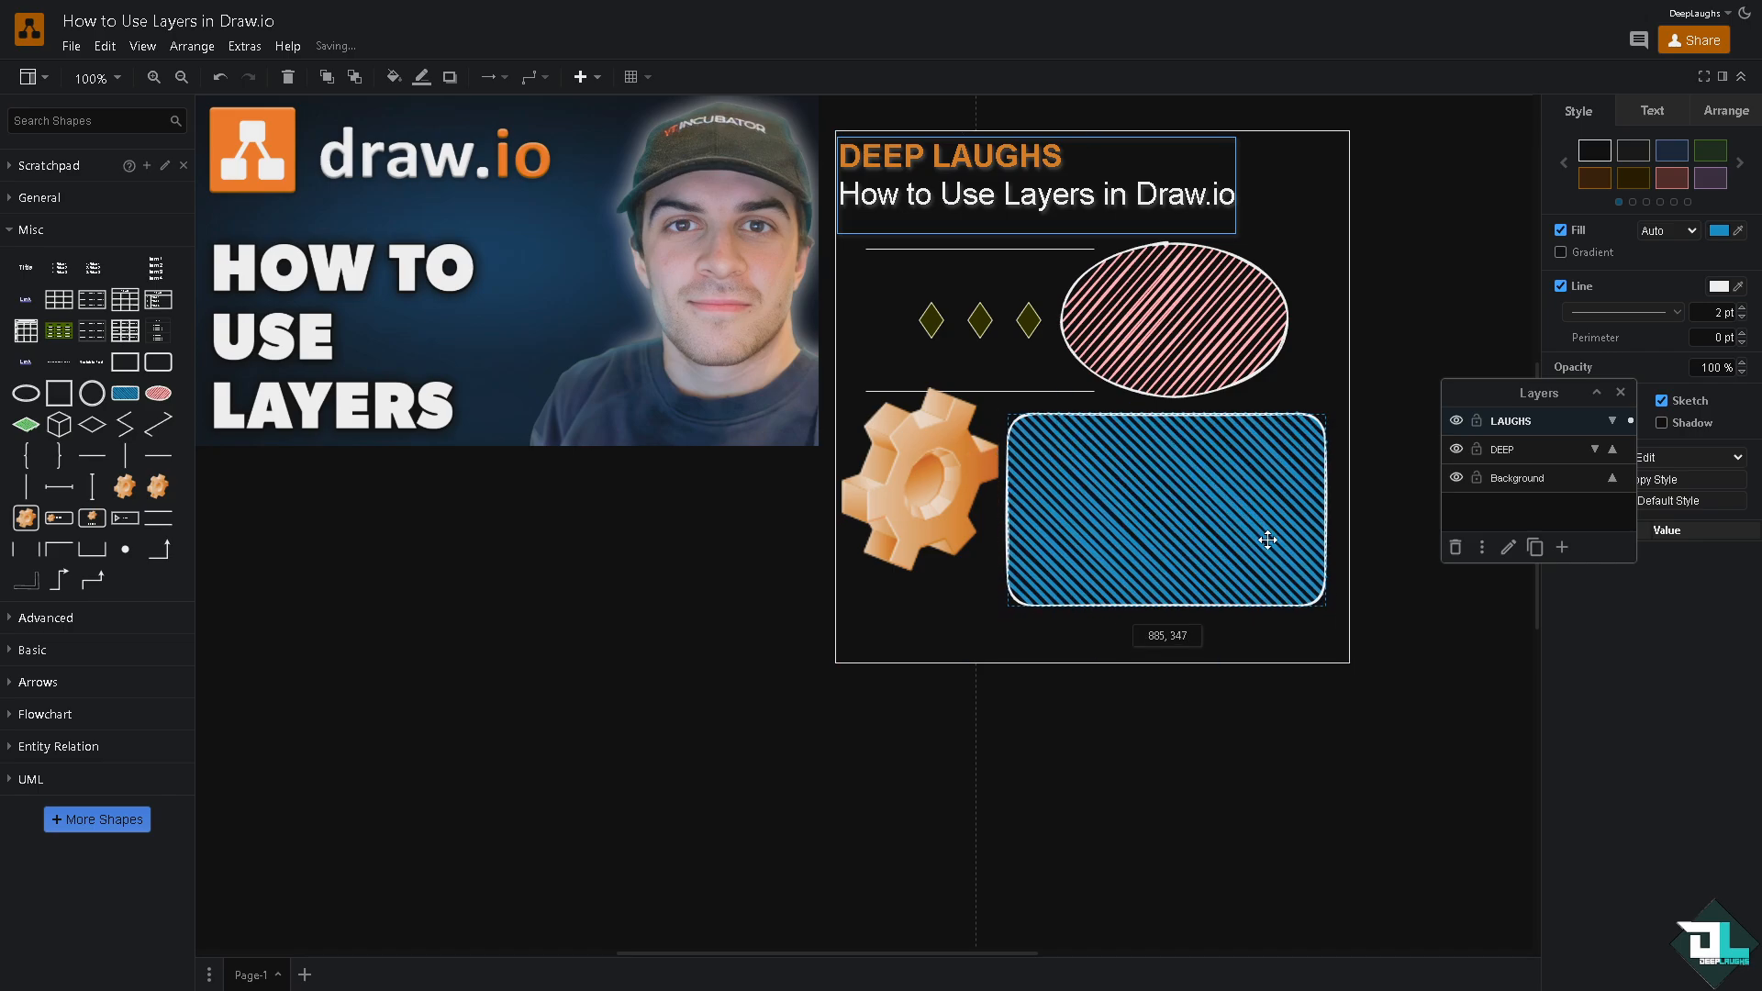
# Step: Finish positioning the blue hatched rectangle and add a new layer named How to Use Layers in draw.io
pyautogui.moveTo(1267, 539); pyautogui.dragTo(1275, 532)
pyautogui.click(1562, 548)
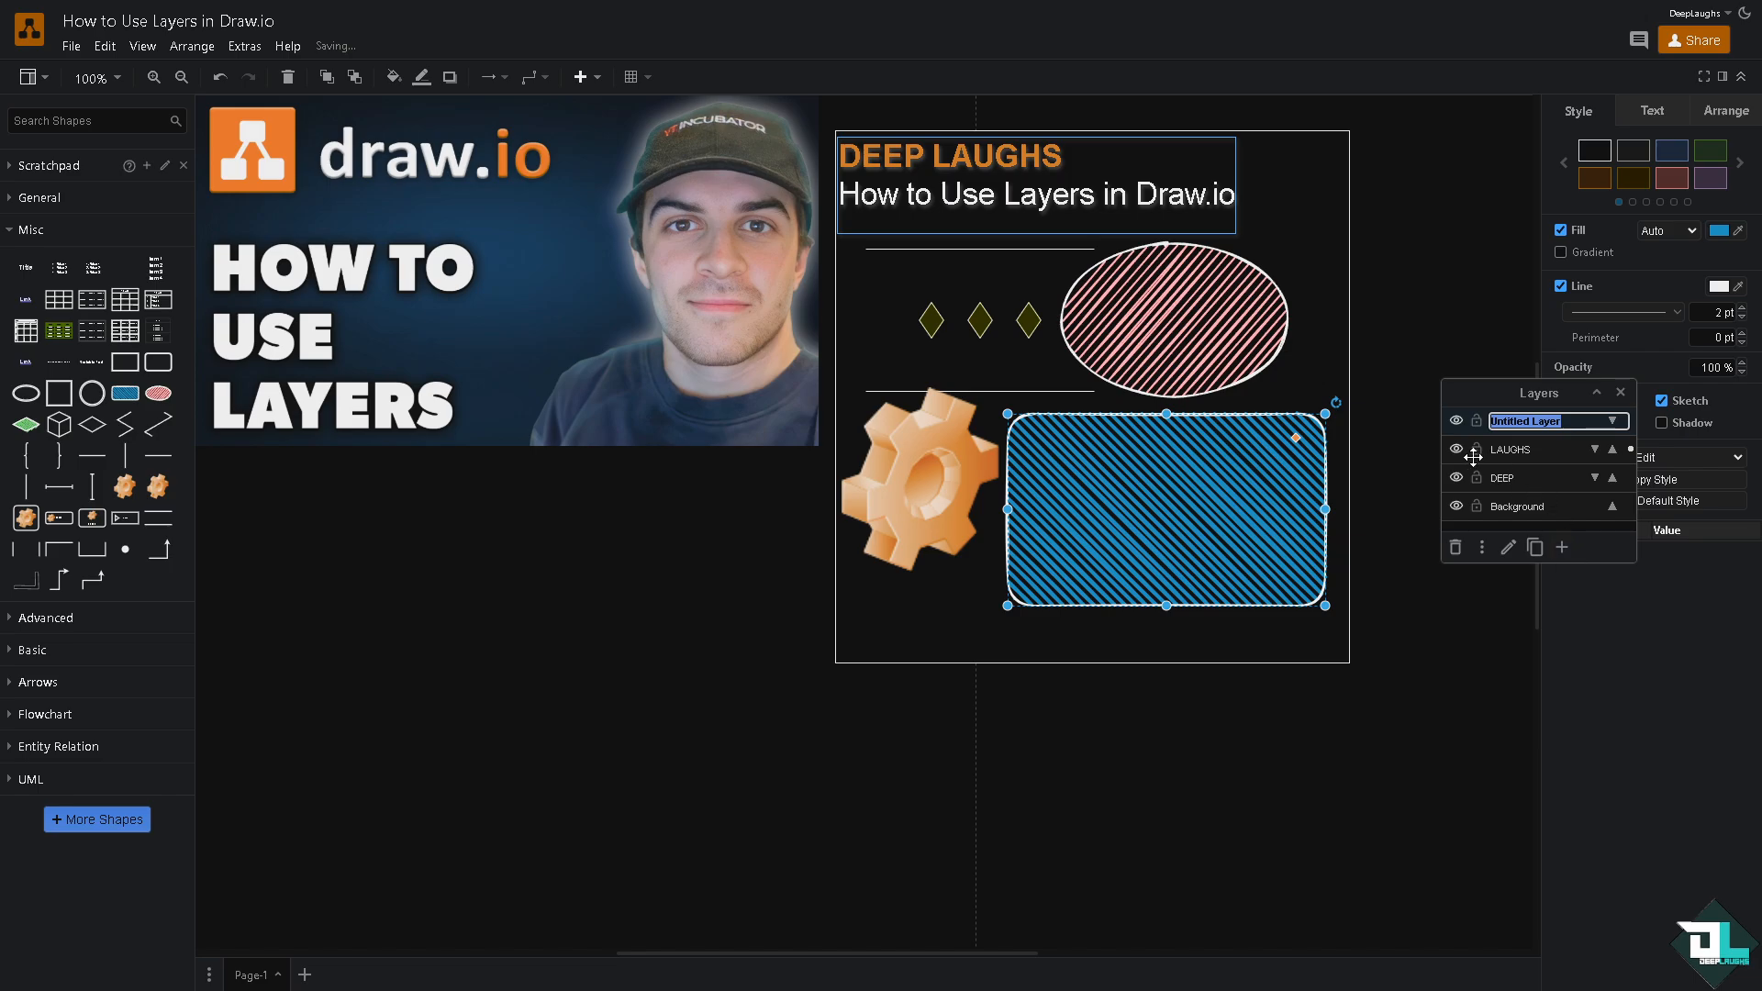
pyautogui.write('How to Use Layers in draw.io')
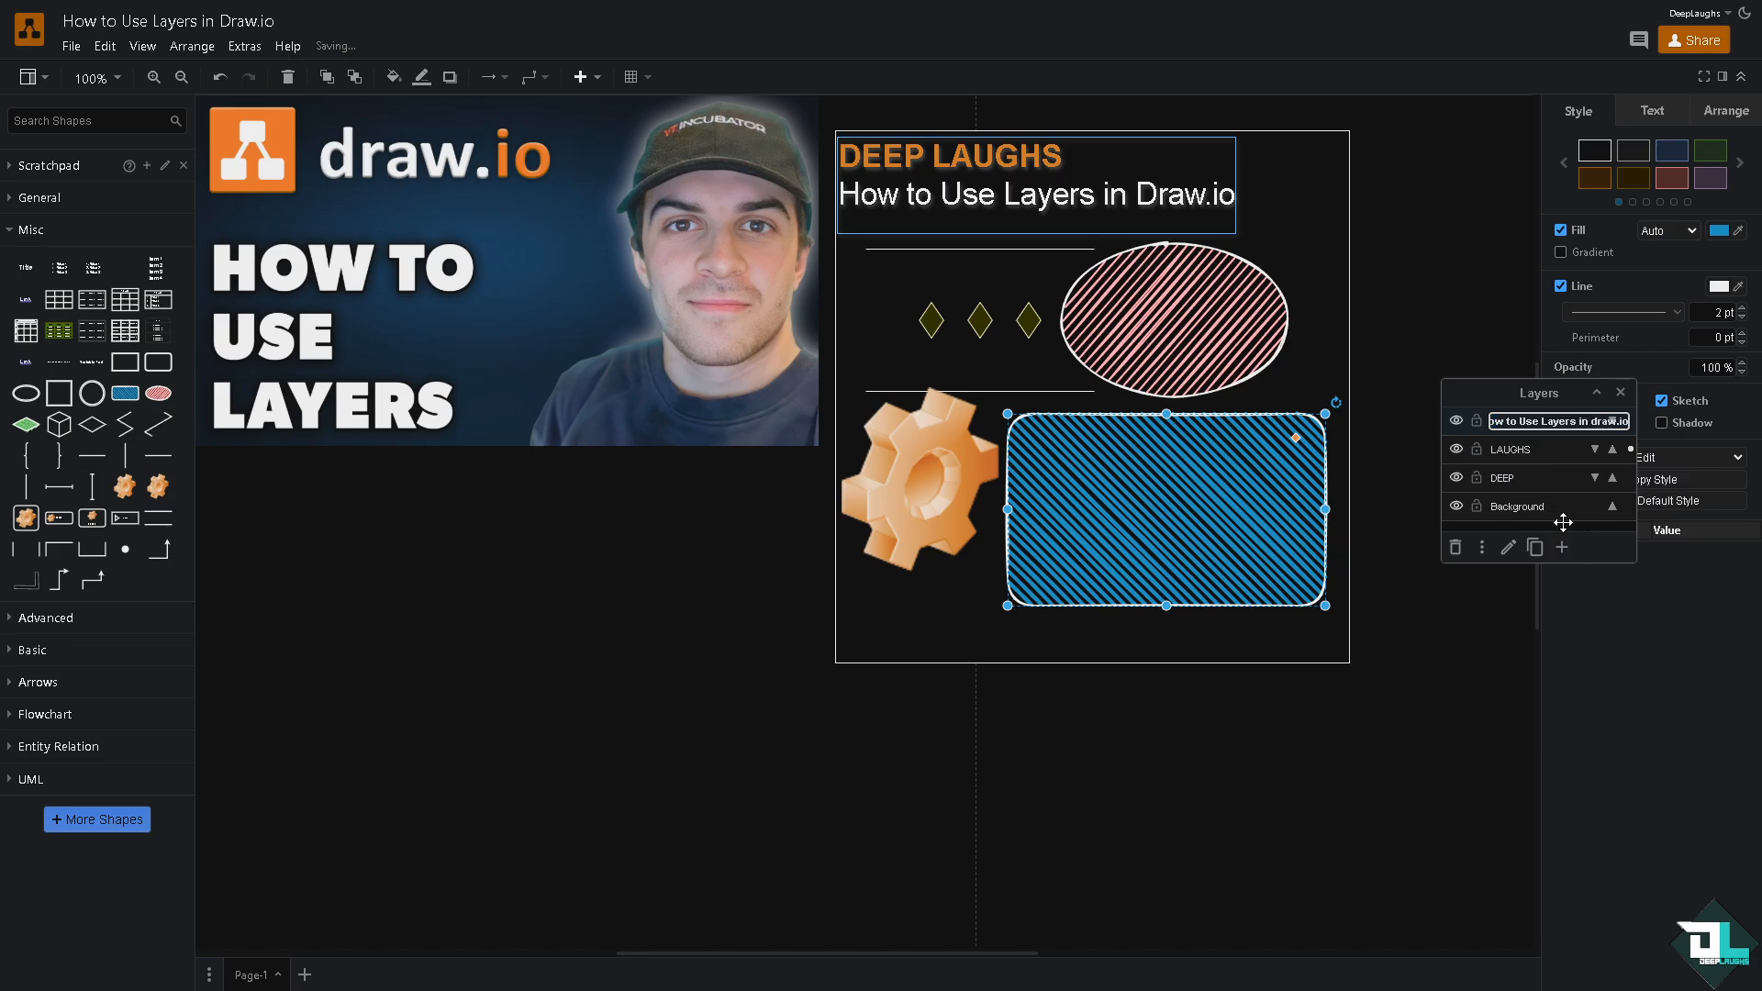
pyautogui.press('Return')
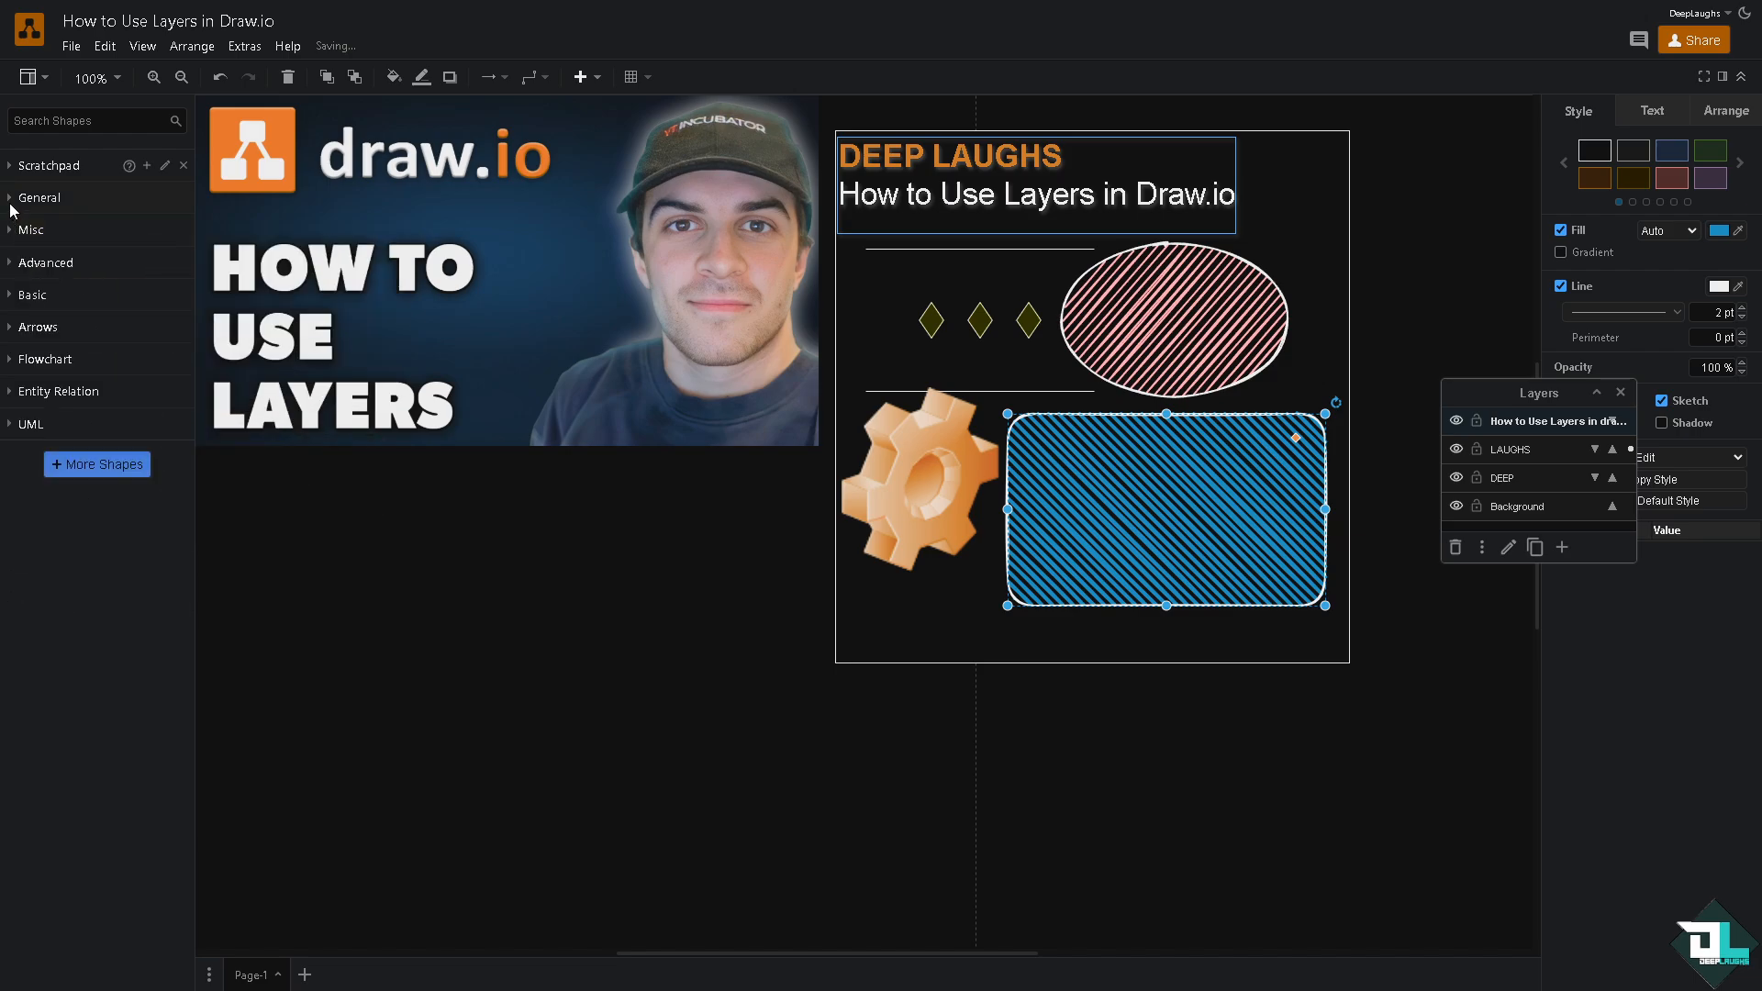
# Step: Add the Actor shape from the General shapes, enlarge it and place it below the thumbnail image
pyautogui.click(13, 198)
pyautogui.click(126, 358)
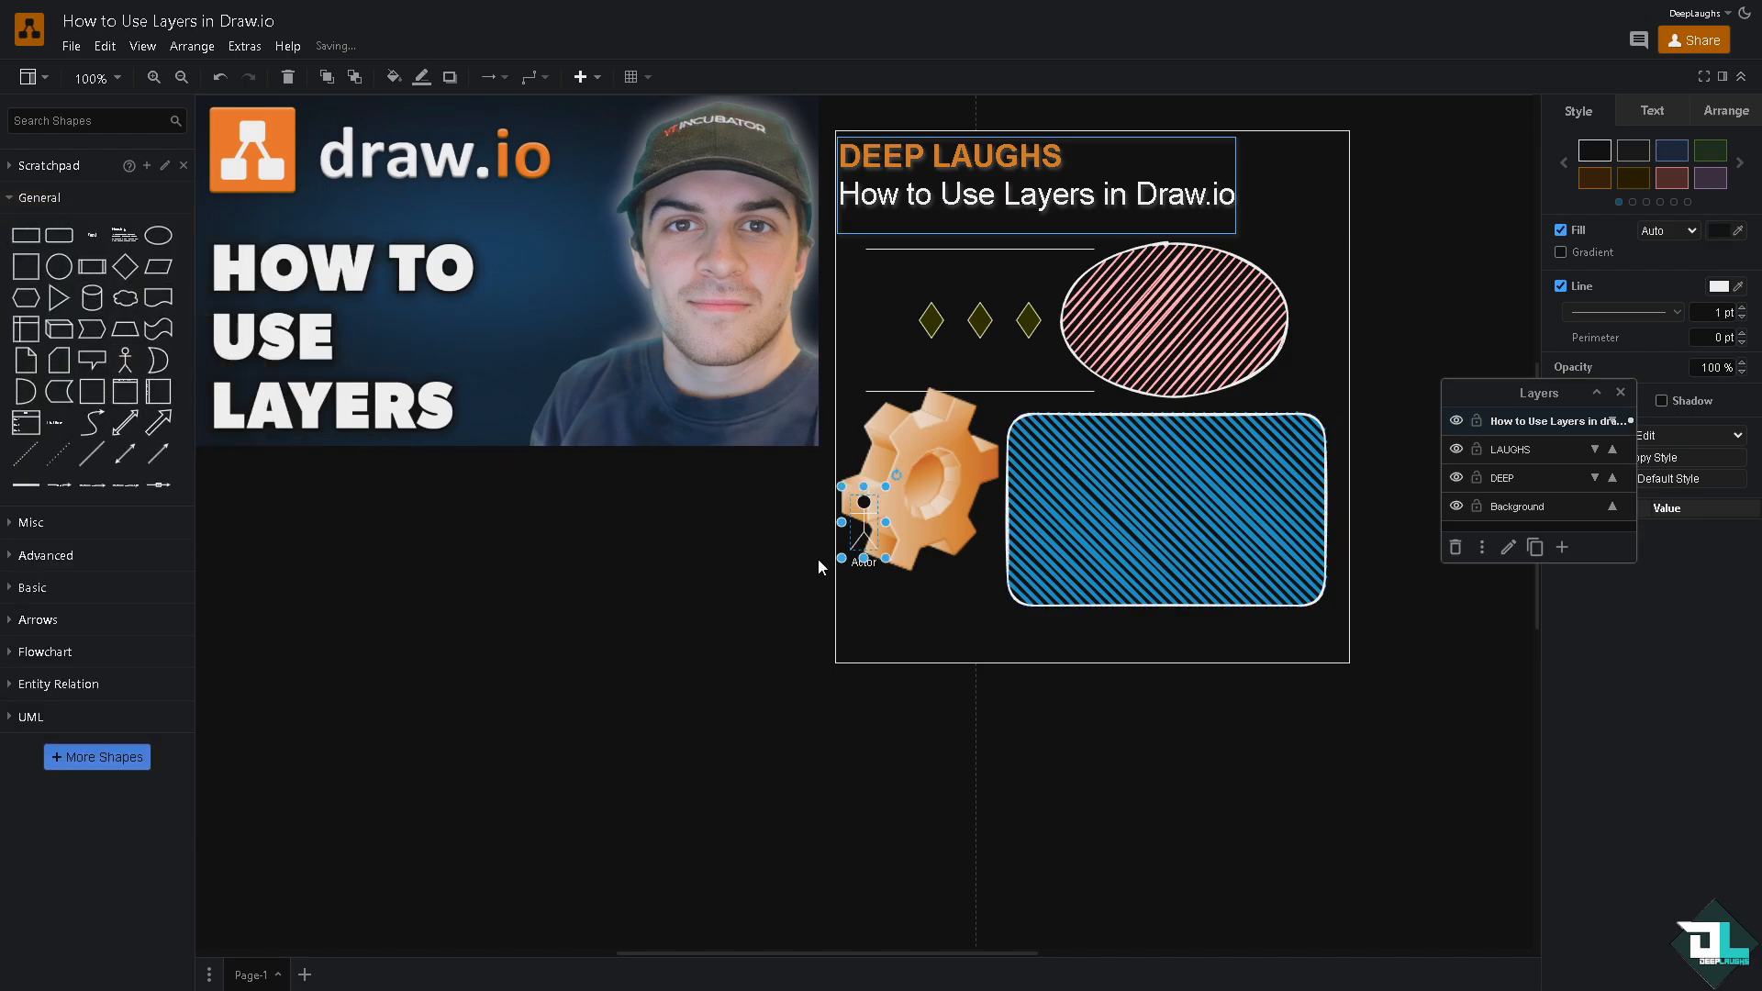
pyautogui.moveTo(831, 551); pyautogui.dragTo(857, 936)
pyautogui.moveTo(666, 845); pyautogui.dragTo(546, 741)
# Step: Change the Actor shape's label to DEEP LAUGHS
pyautogui.click(487, 848)
pyautogui.click(487, 842)
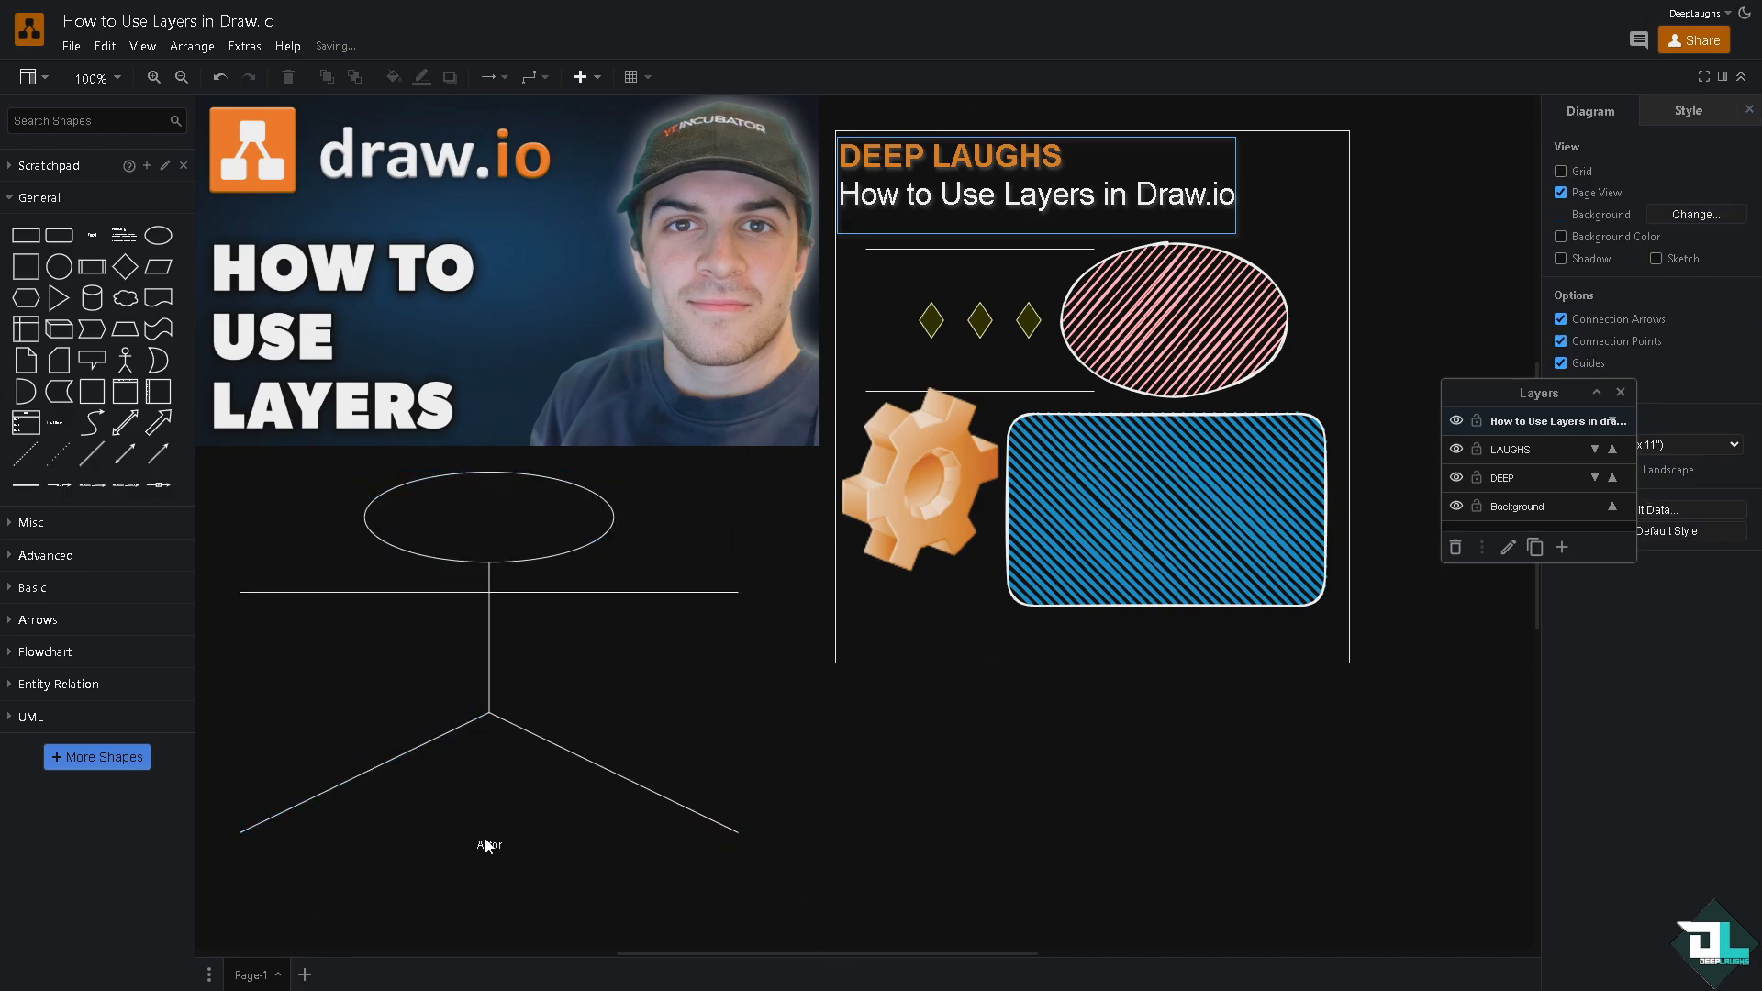
pyautogui.doubleClick(496, 844)
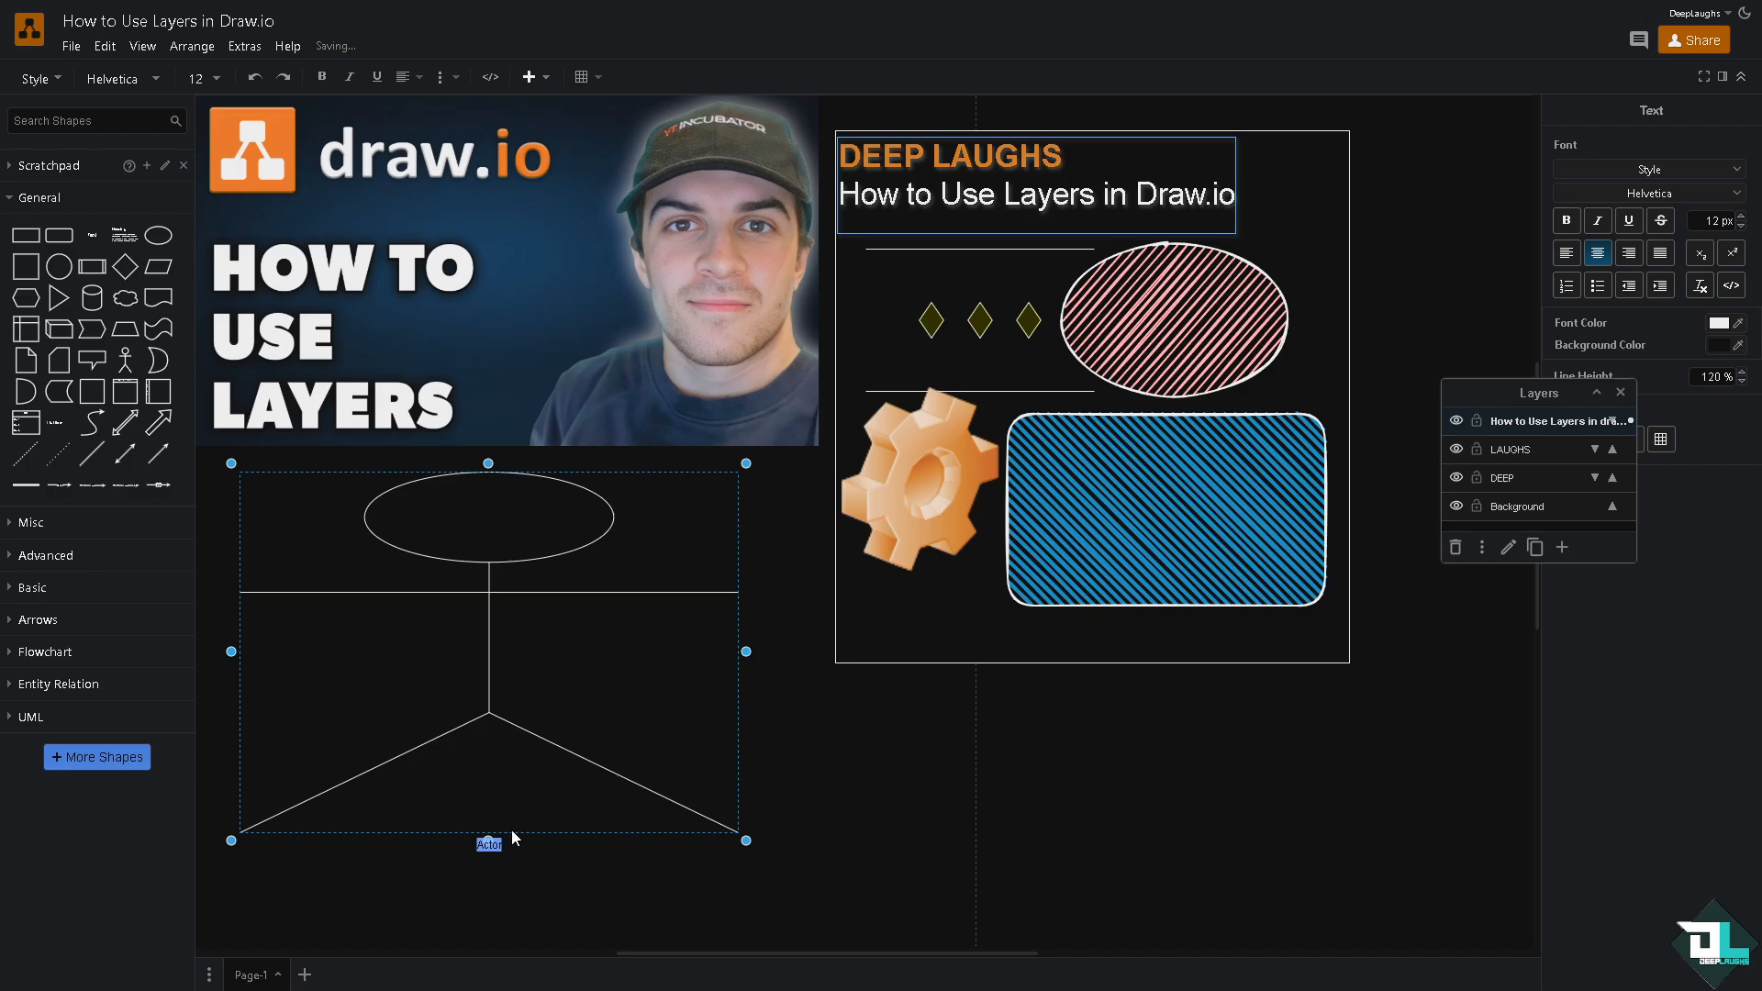
pyautogui.write('DEEP KLA')
pyautogui.press('BackSpace')
pyautogui.press('BackSpace')
pyautogui.press('BackSpace')
pyautogui.write('LAUGHSD')
pyautogui.press('BackSpace')
# Step: Format the DEEP LAUGHS label under the actor as a bold 24 px heading with orange font color 994C00
pyautogui.hotkey('ctrl', 'a')
pyautogui.click(1694, 172)
pyautogui.click(1628, 241)
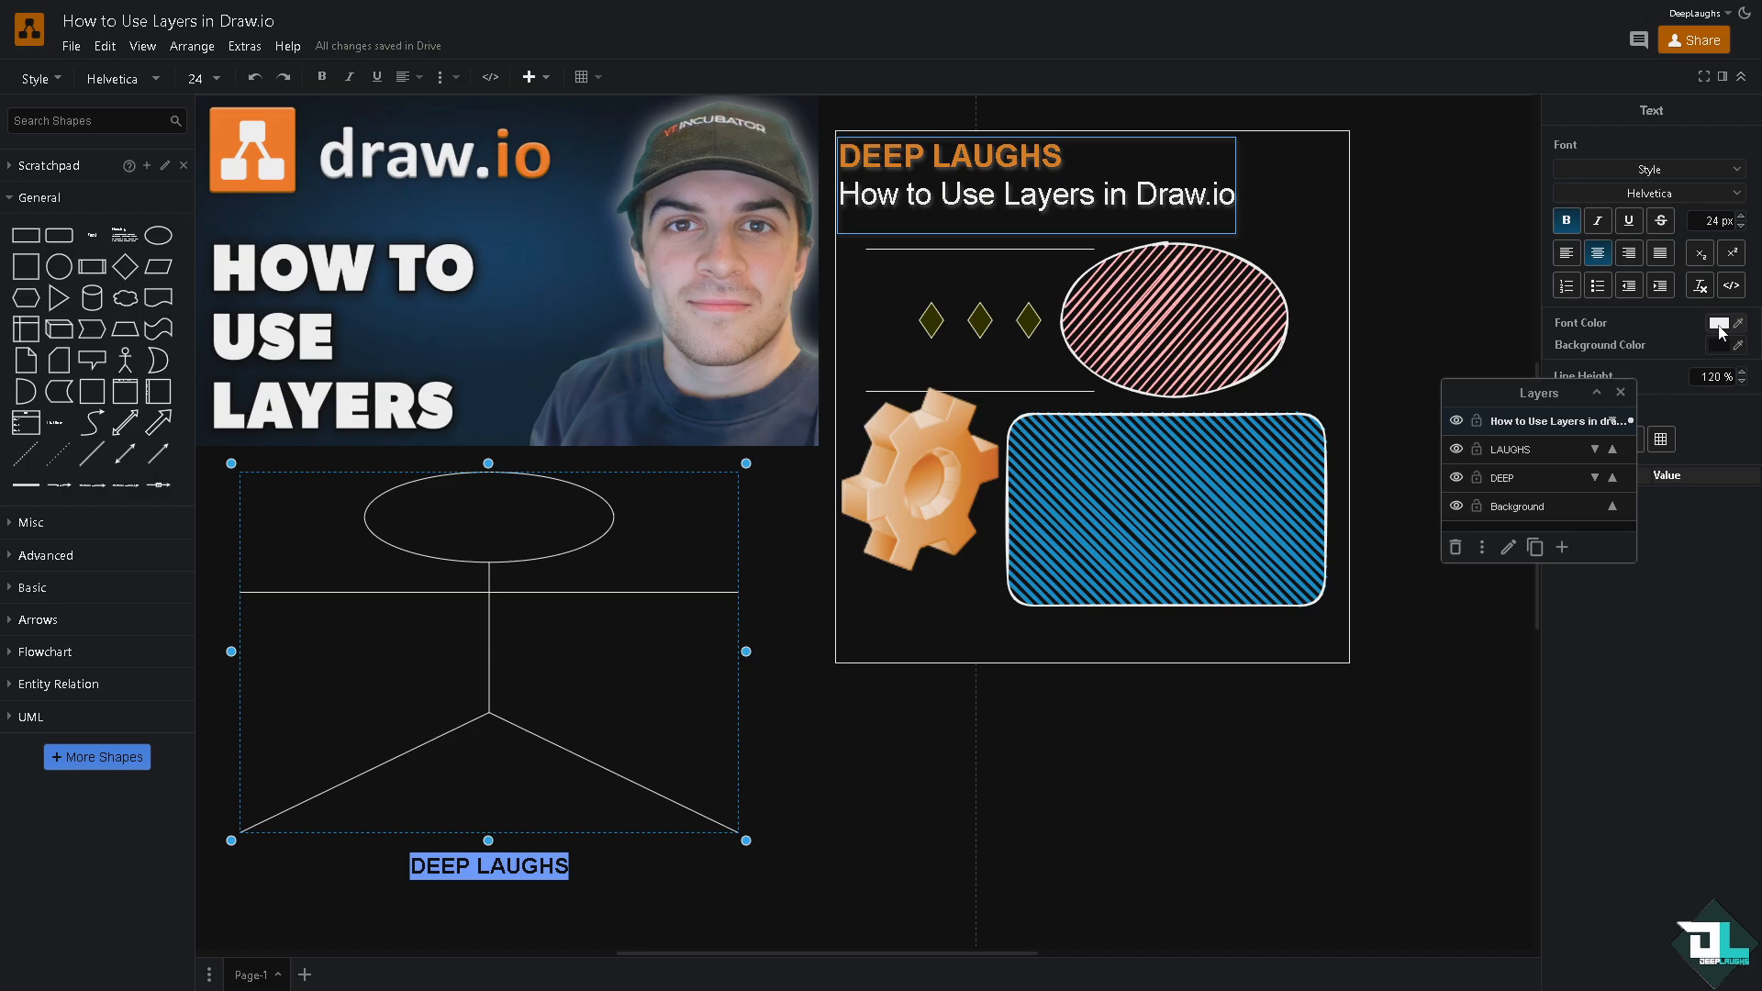
pyautogui.click(1718, 324)
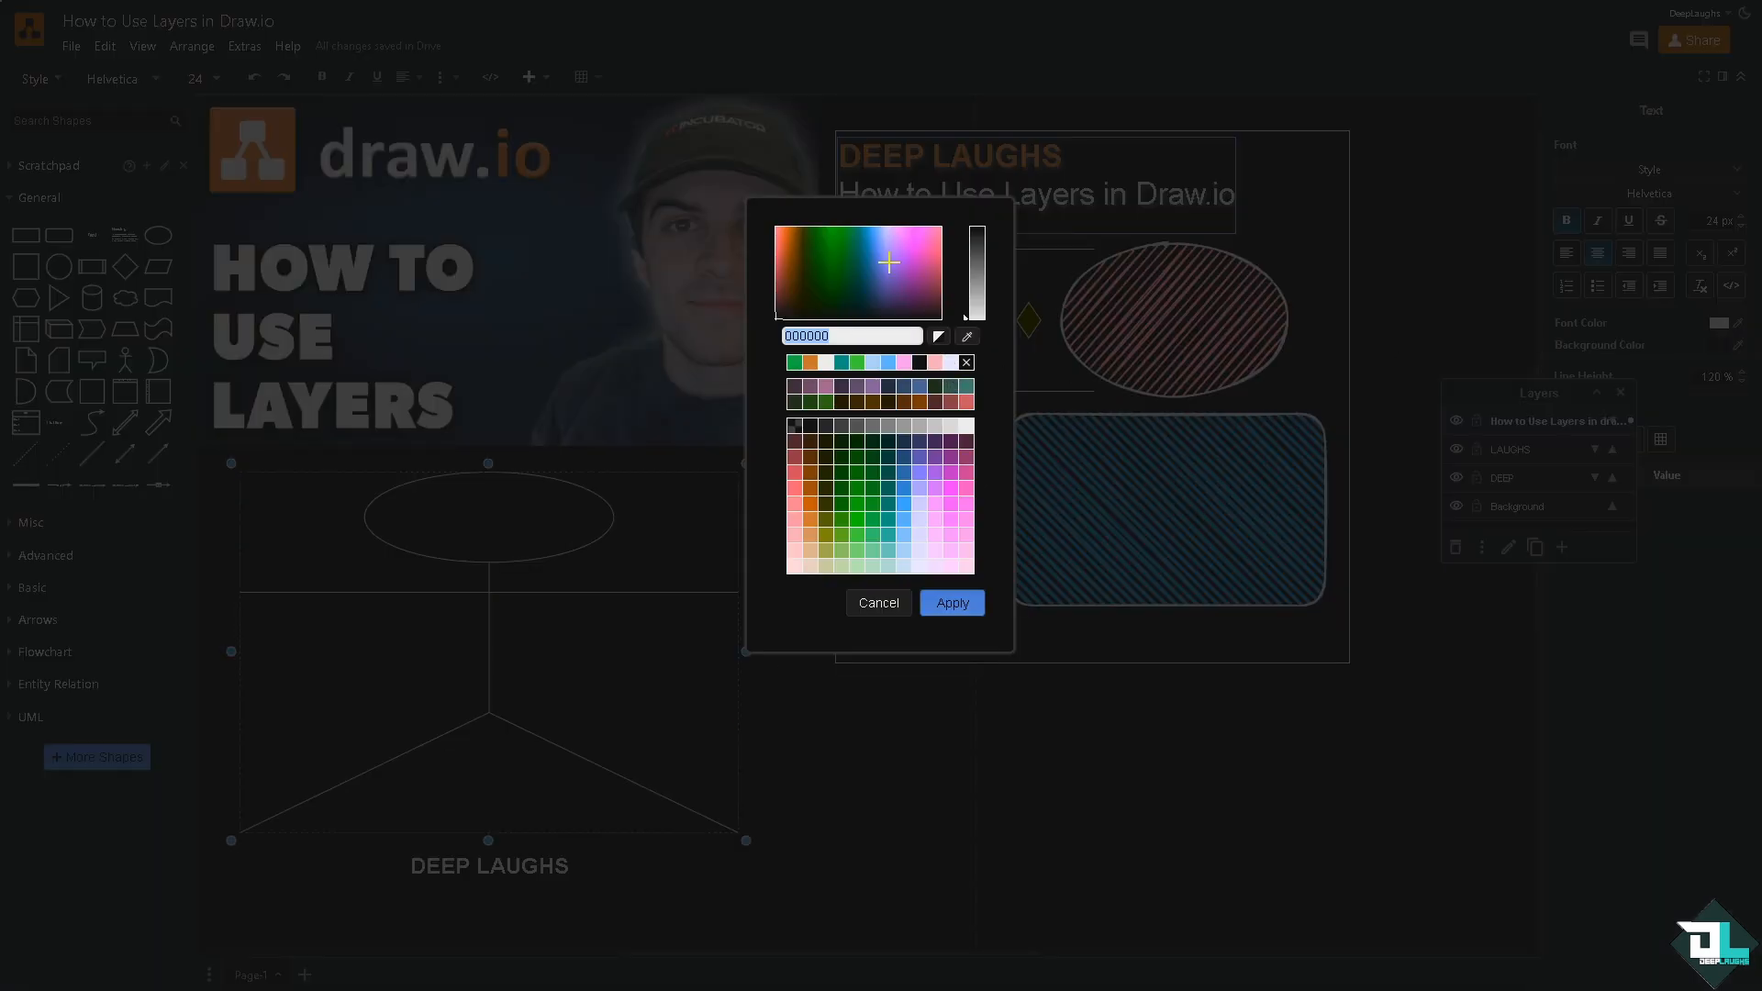
pyautogui.click(811, 472)
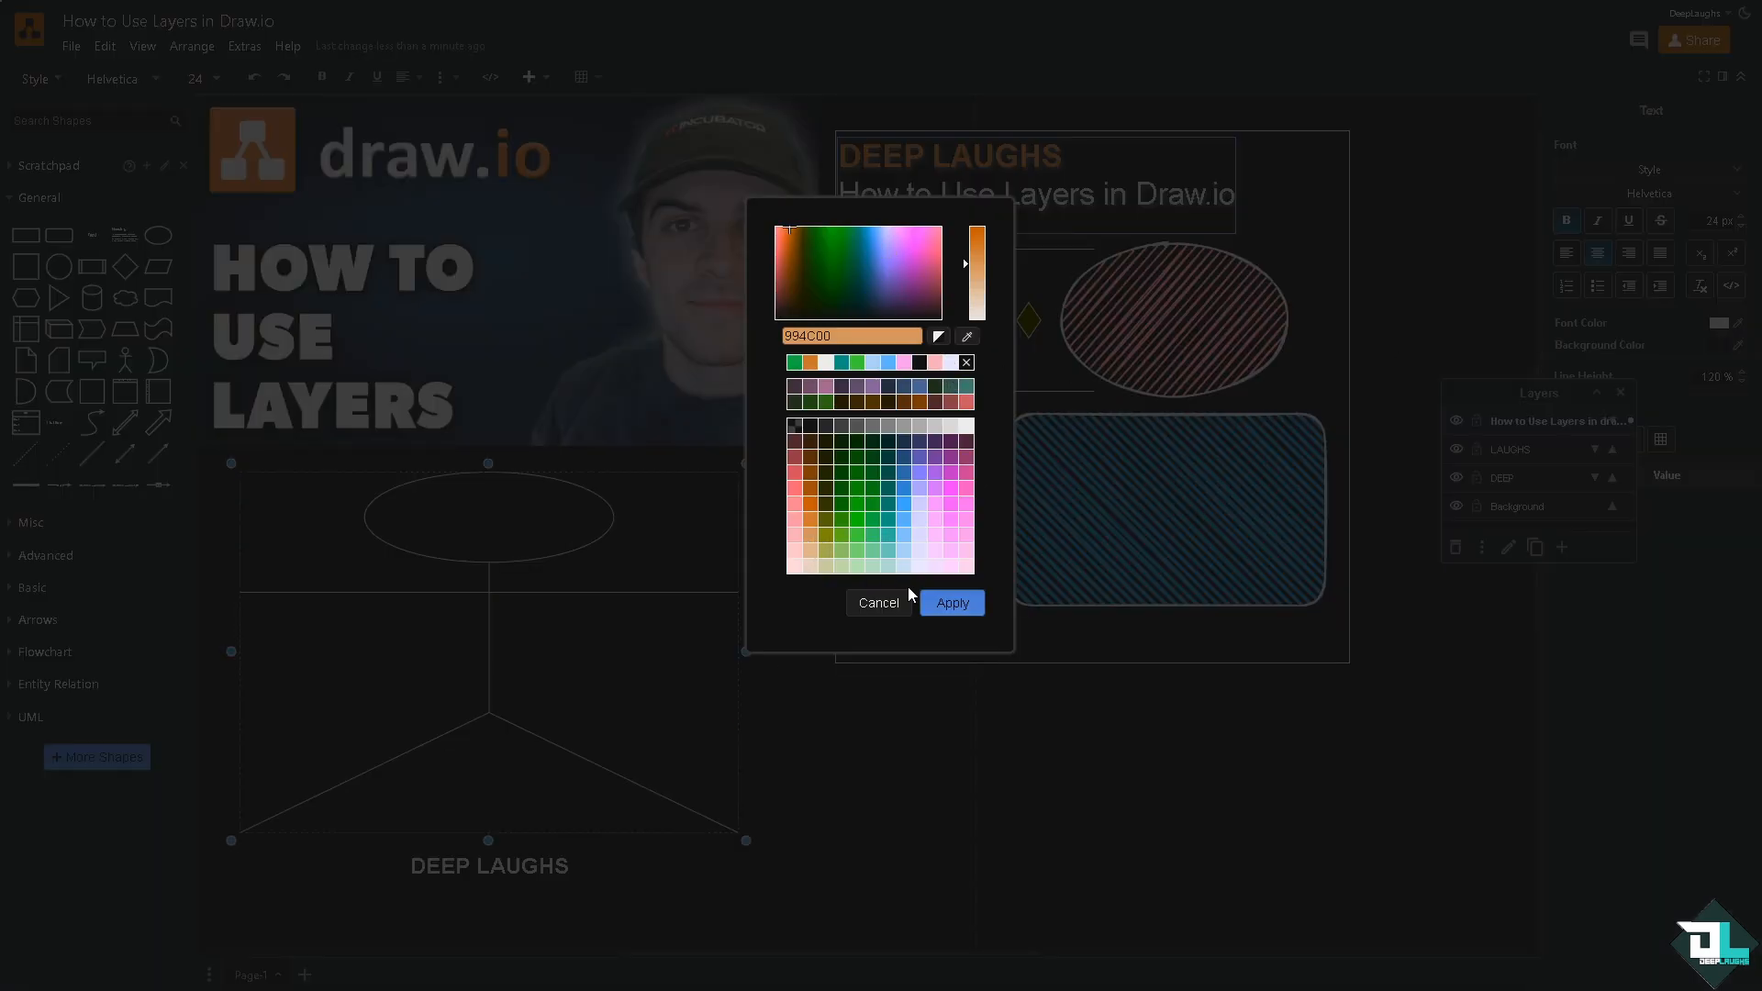
pyautogui.click(952, 603)
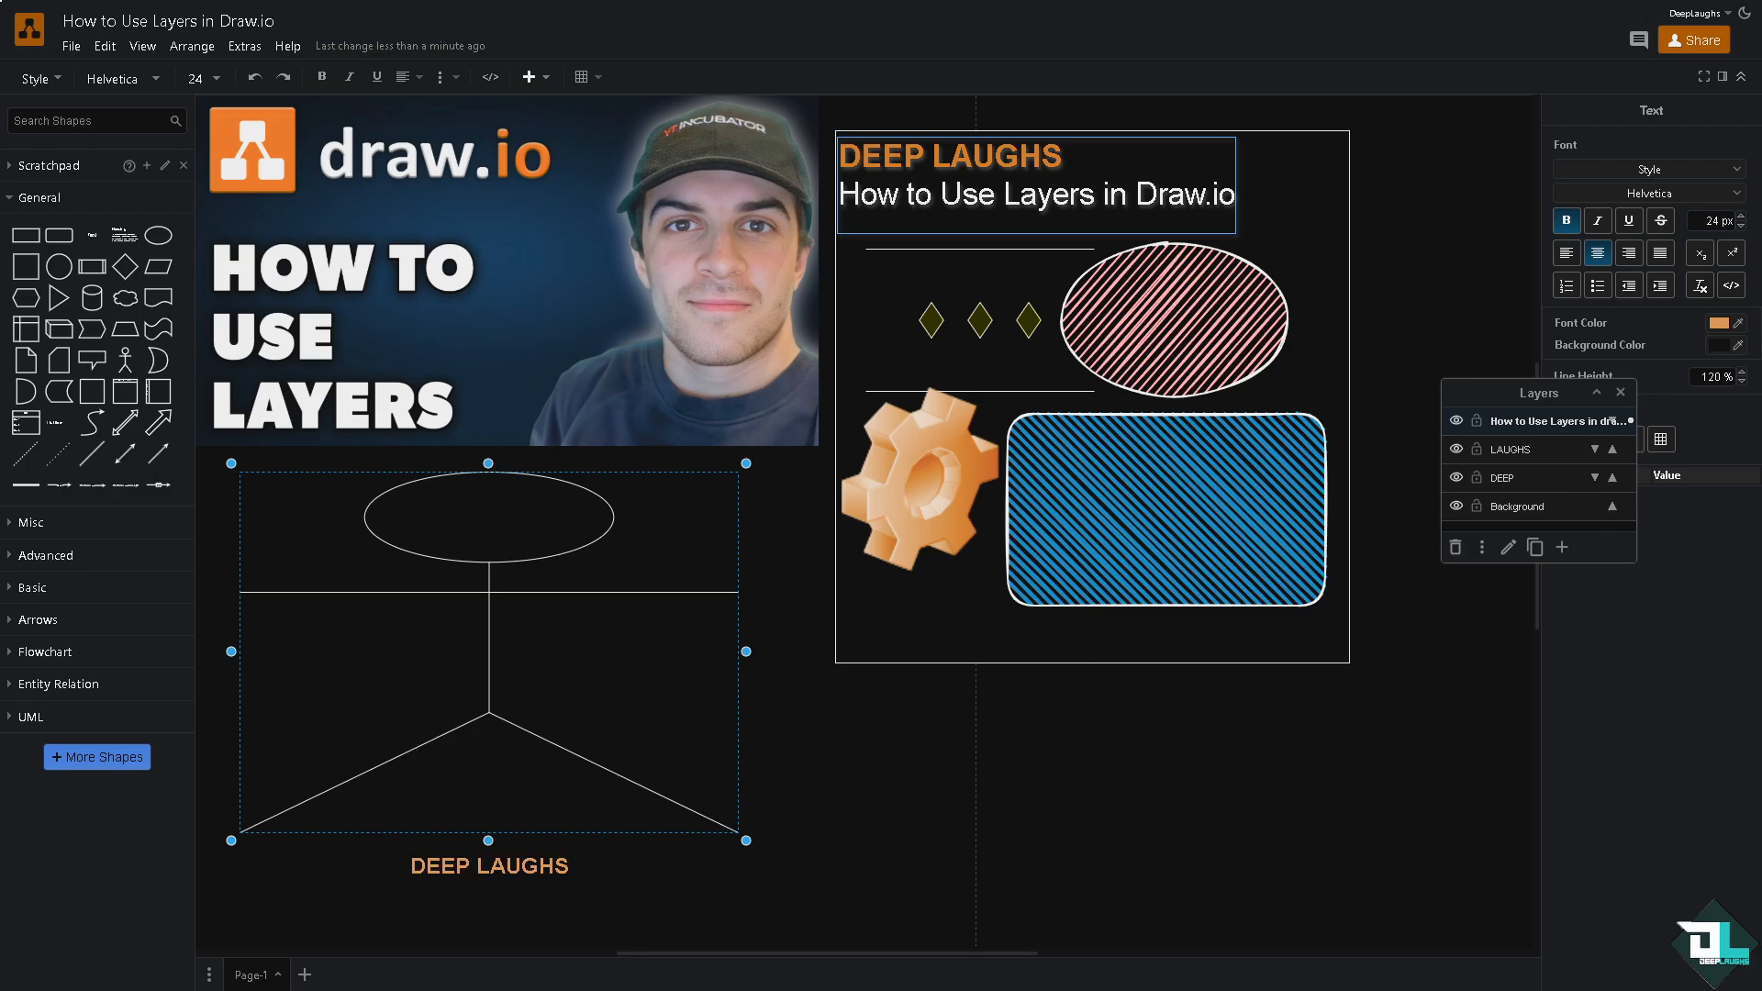
# Step: Fill the Actor shape with light blue
pyautogui.click(481, 509)
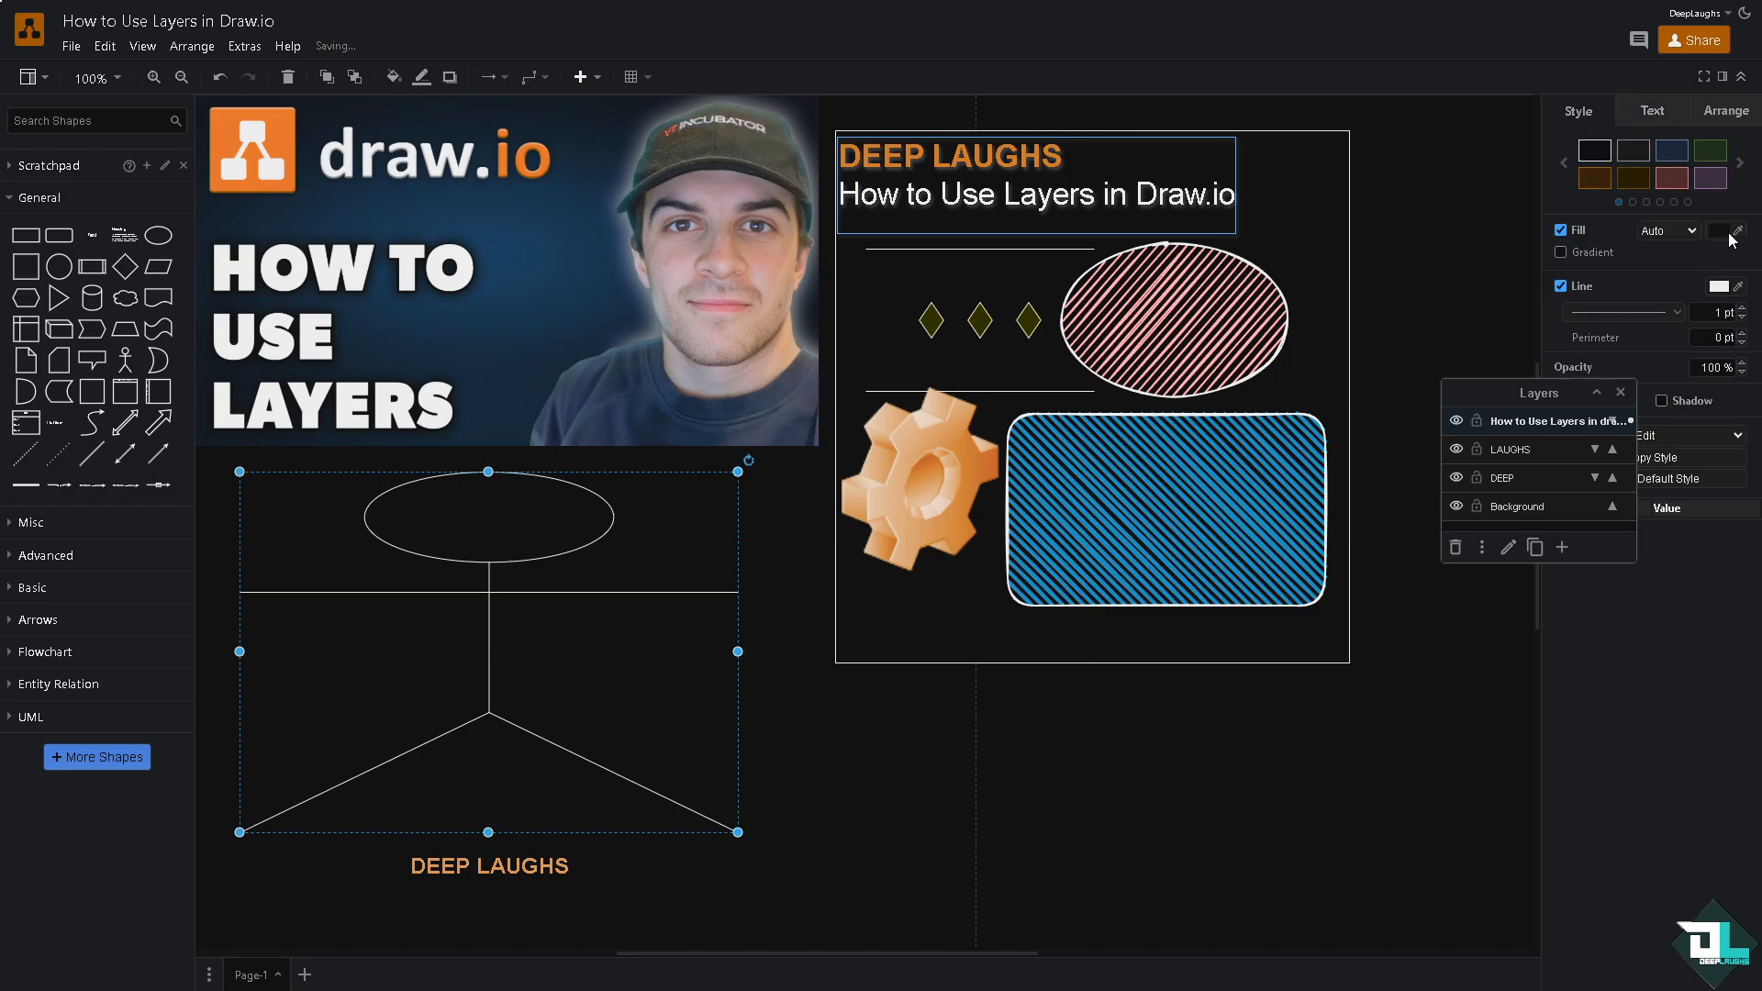
pyautogui.click(1719, 230)
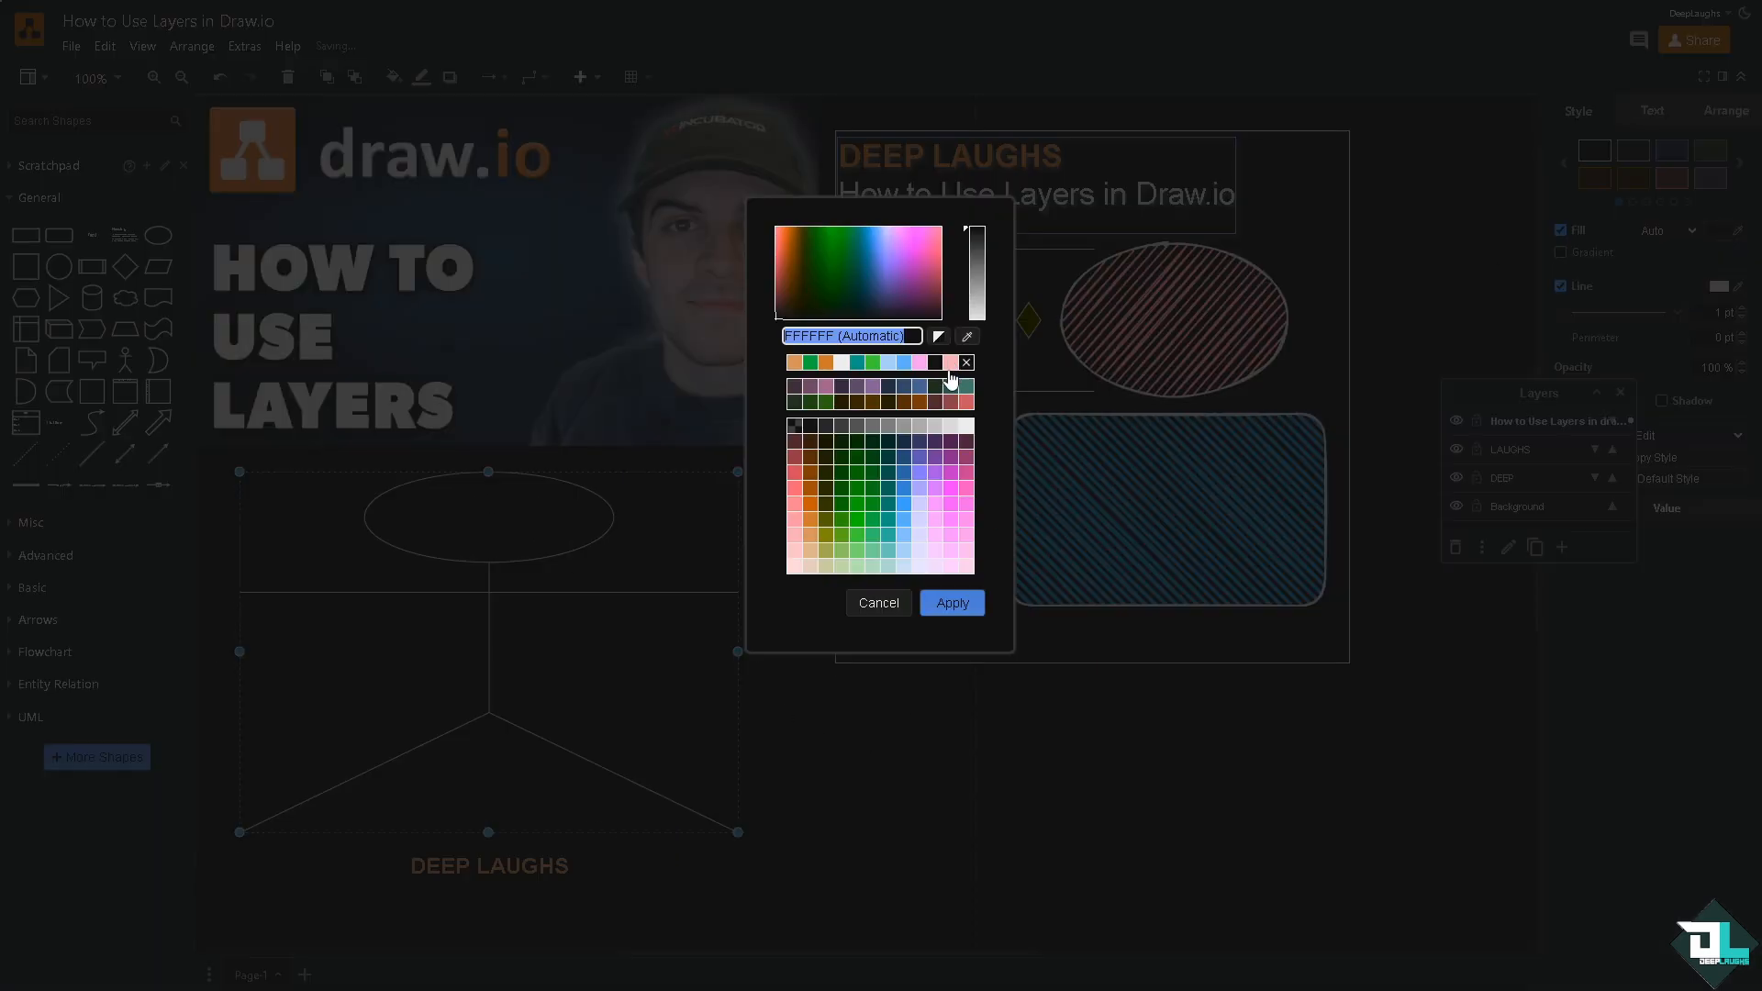
pyautogui.click(902, 363)
pyautogui.click(951, 603)
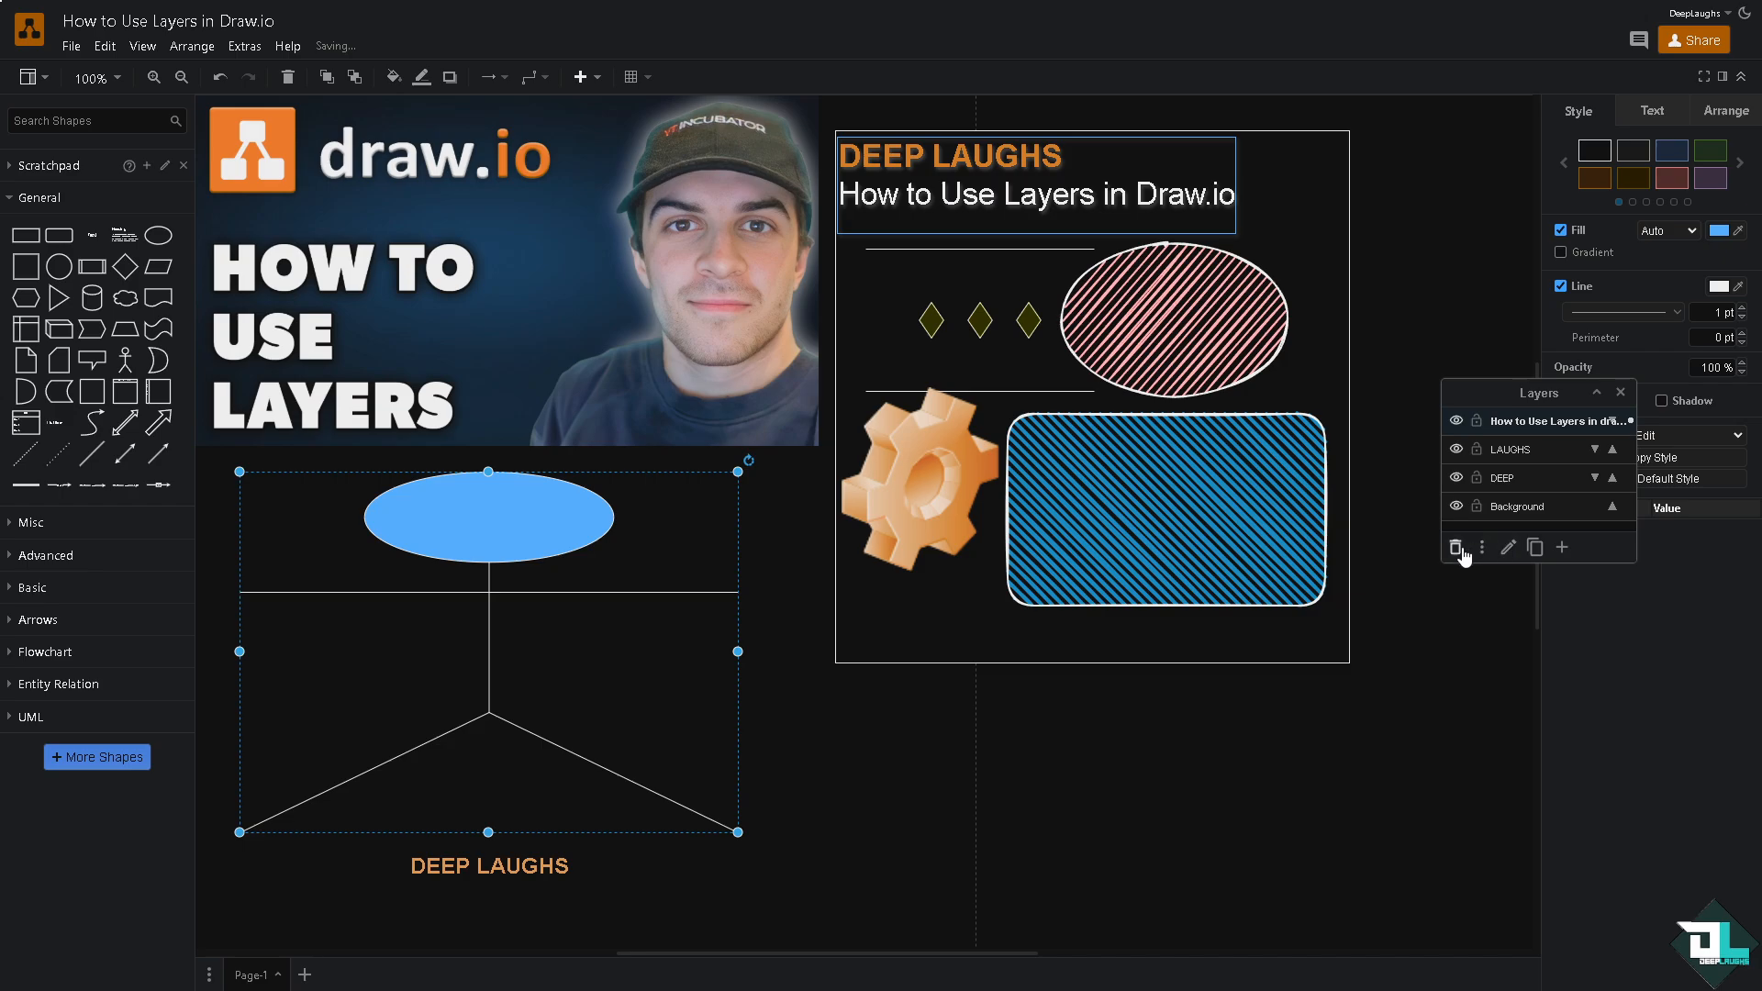
# Step: Lock the How to Use Layers in draw.io, LAUGHS and DEEP layers
pyautogui.click(1476, 422)
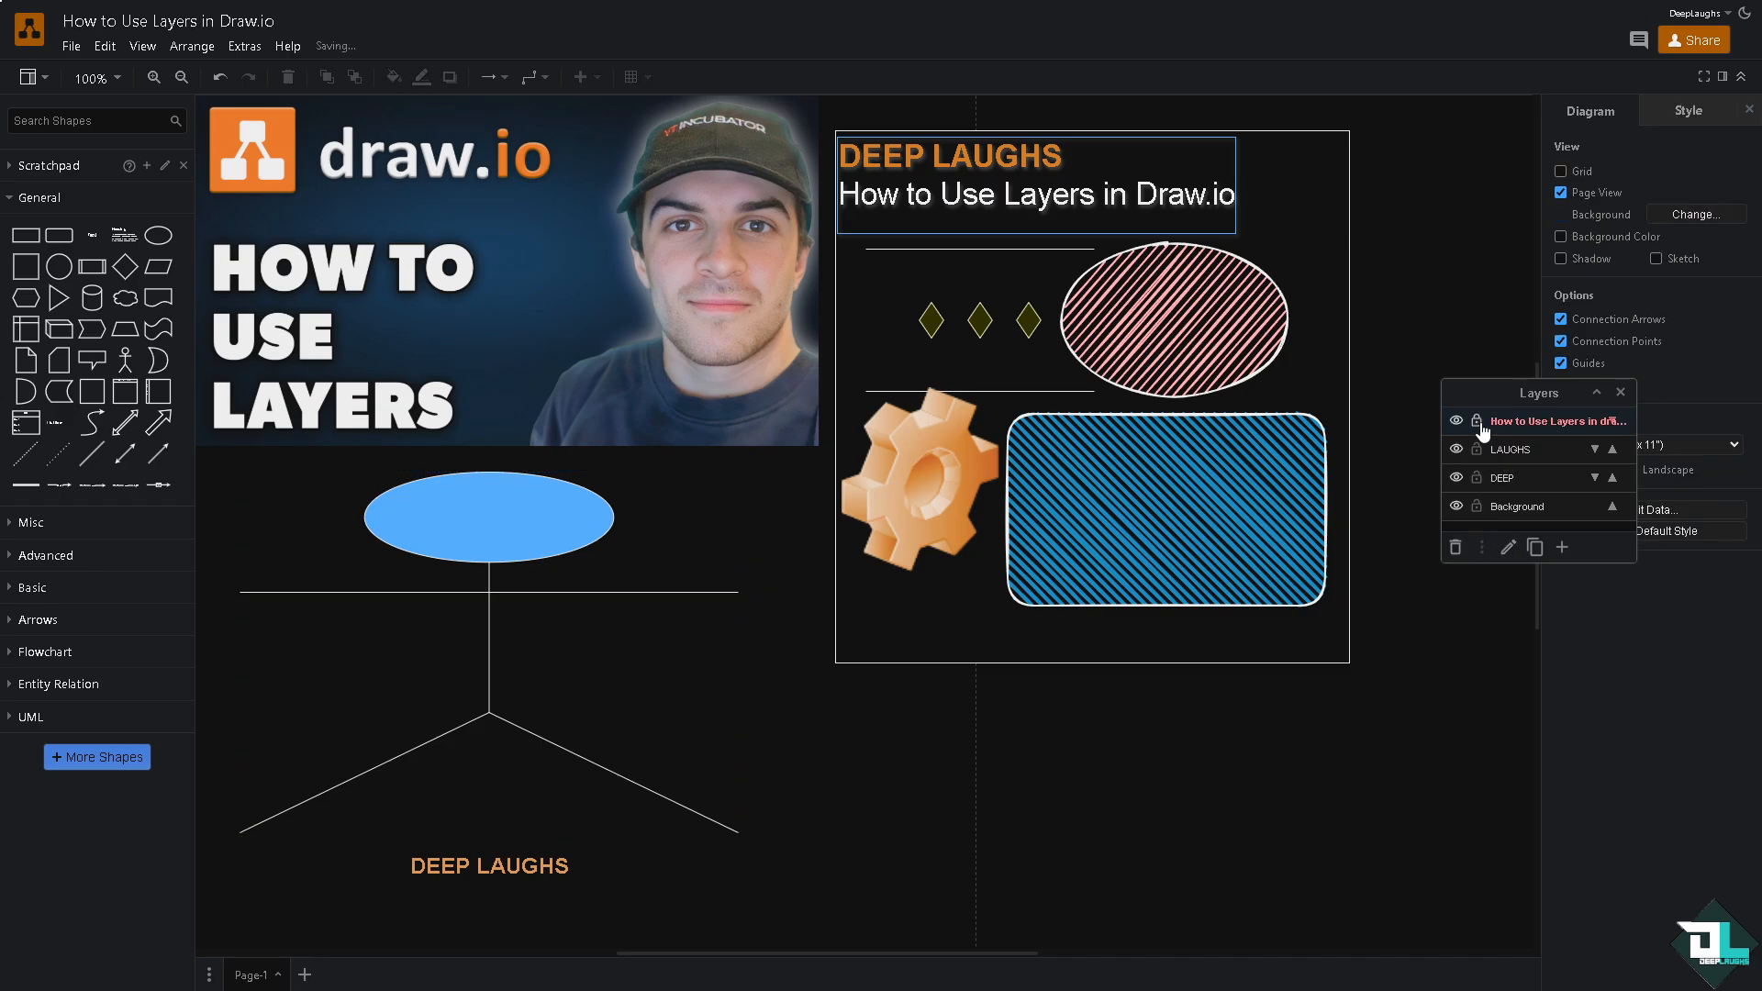
pyautogui.click(1479, 450)
pyautogui.click(1477, 478)
# Step: Save the diagram, and open the sharing prompt and dismiss it
pyautogui.click(72, 46)
pyautogui.click(114, 86)
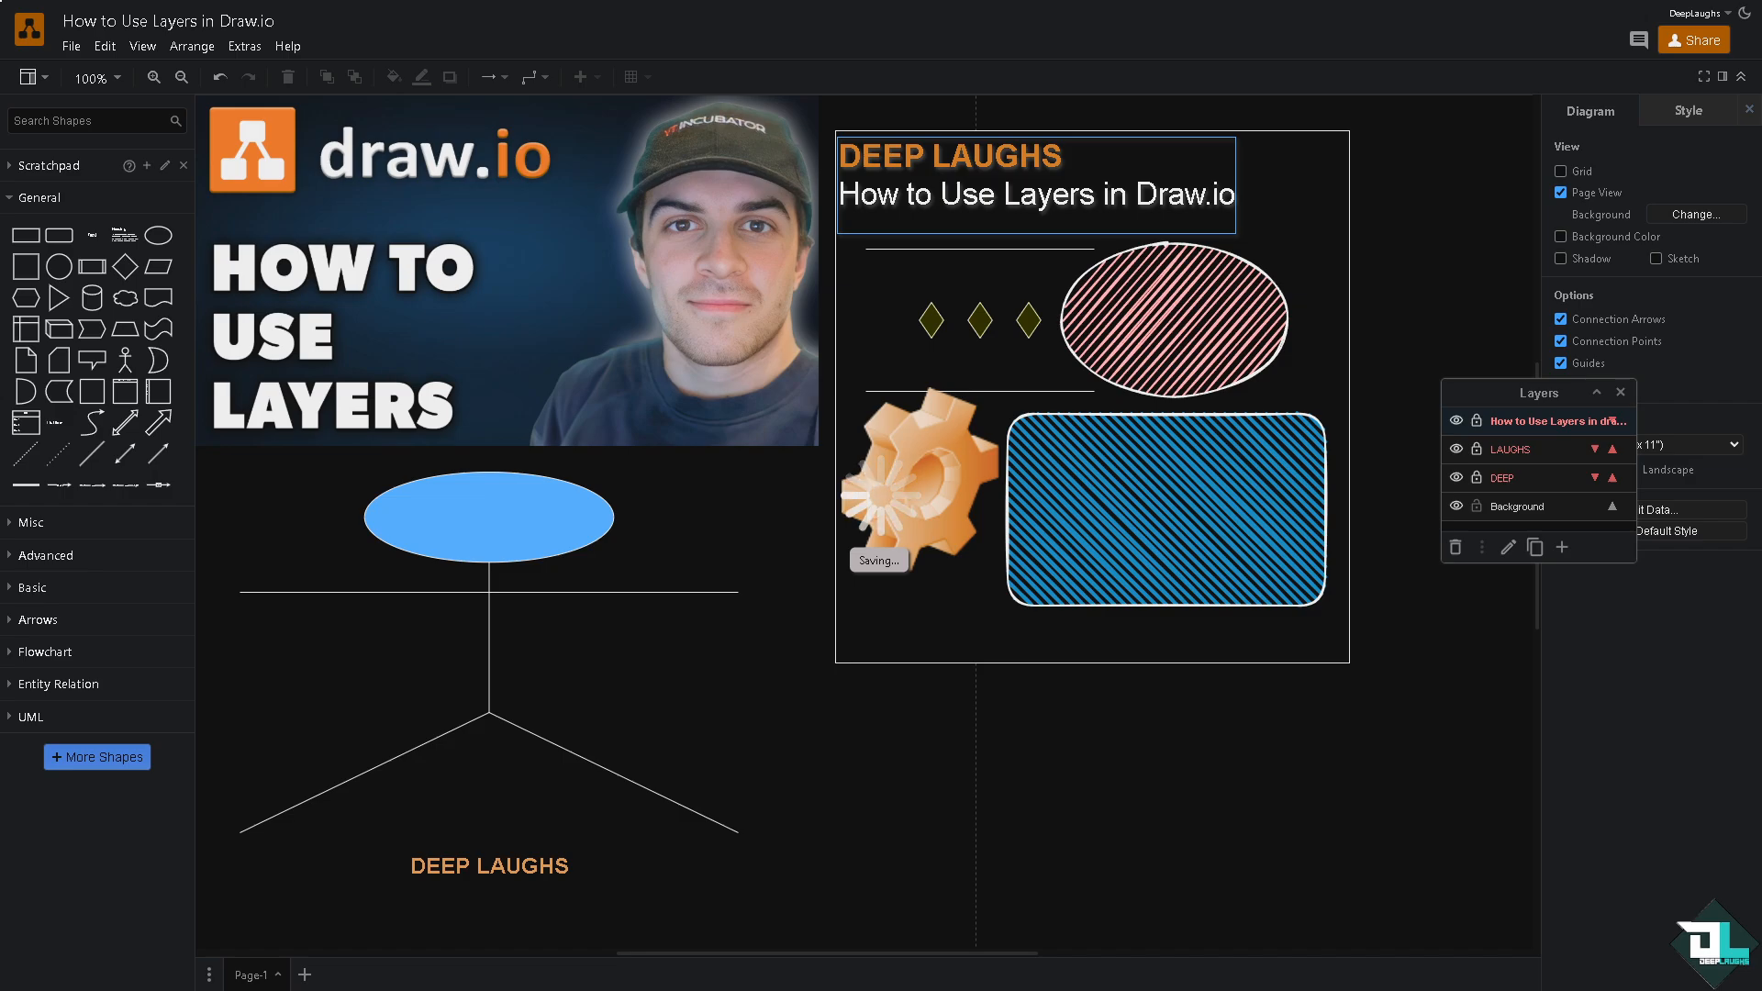
pyautogui.click(1695, 41)
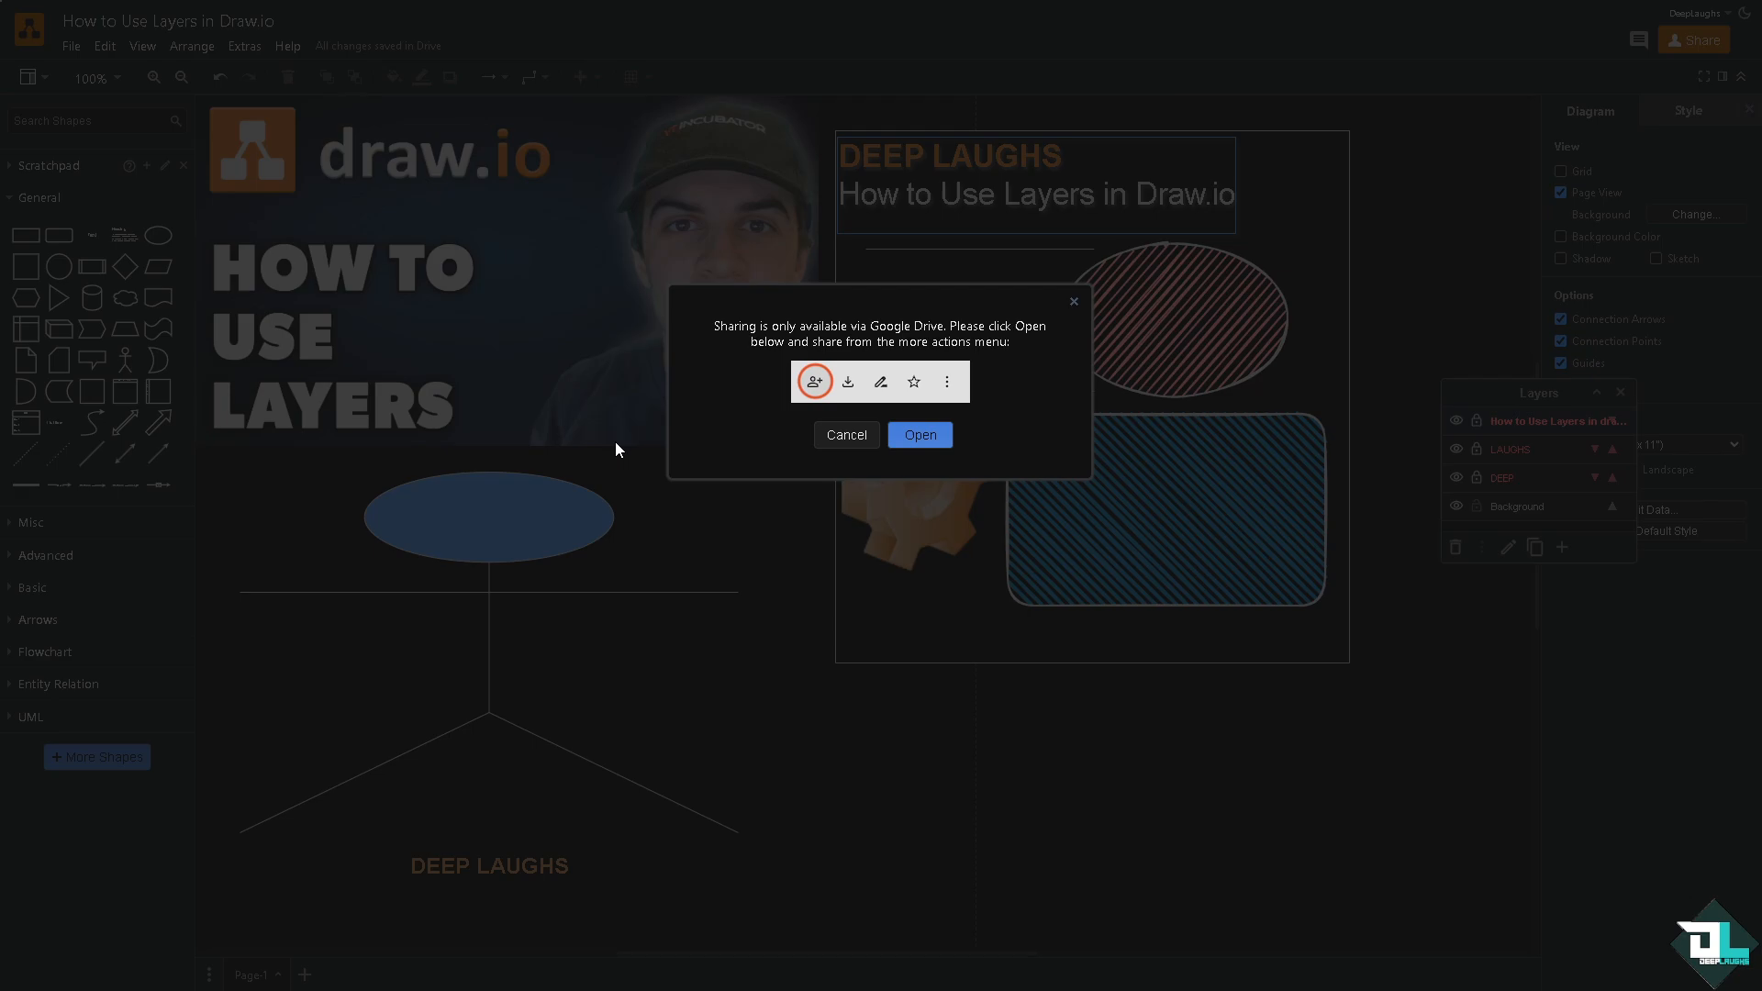
pyautogui.click(845, 435)
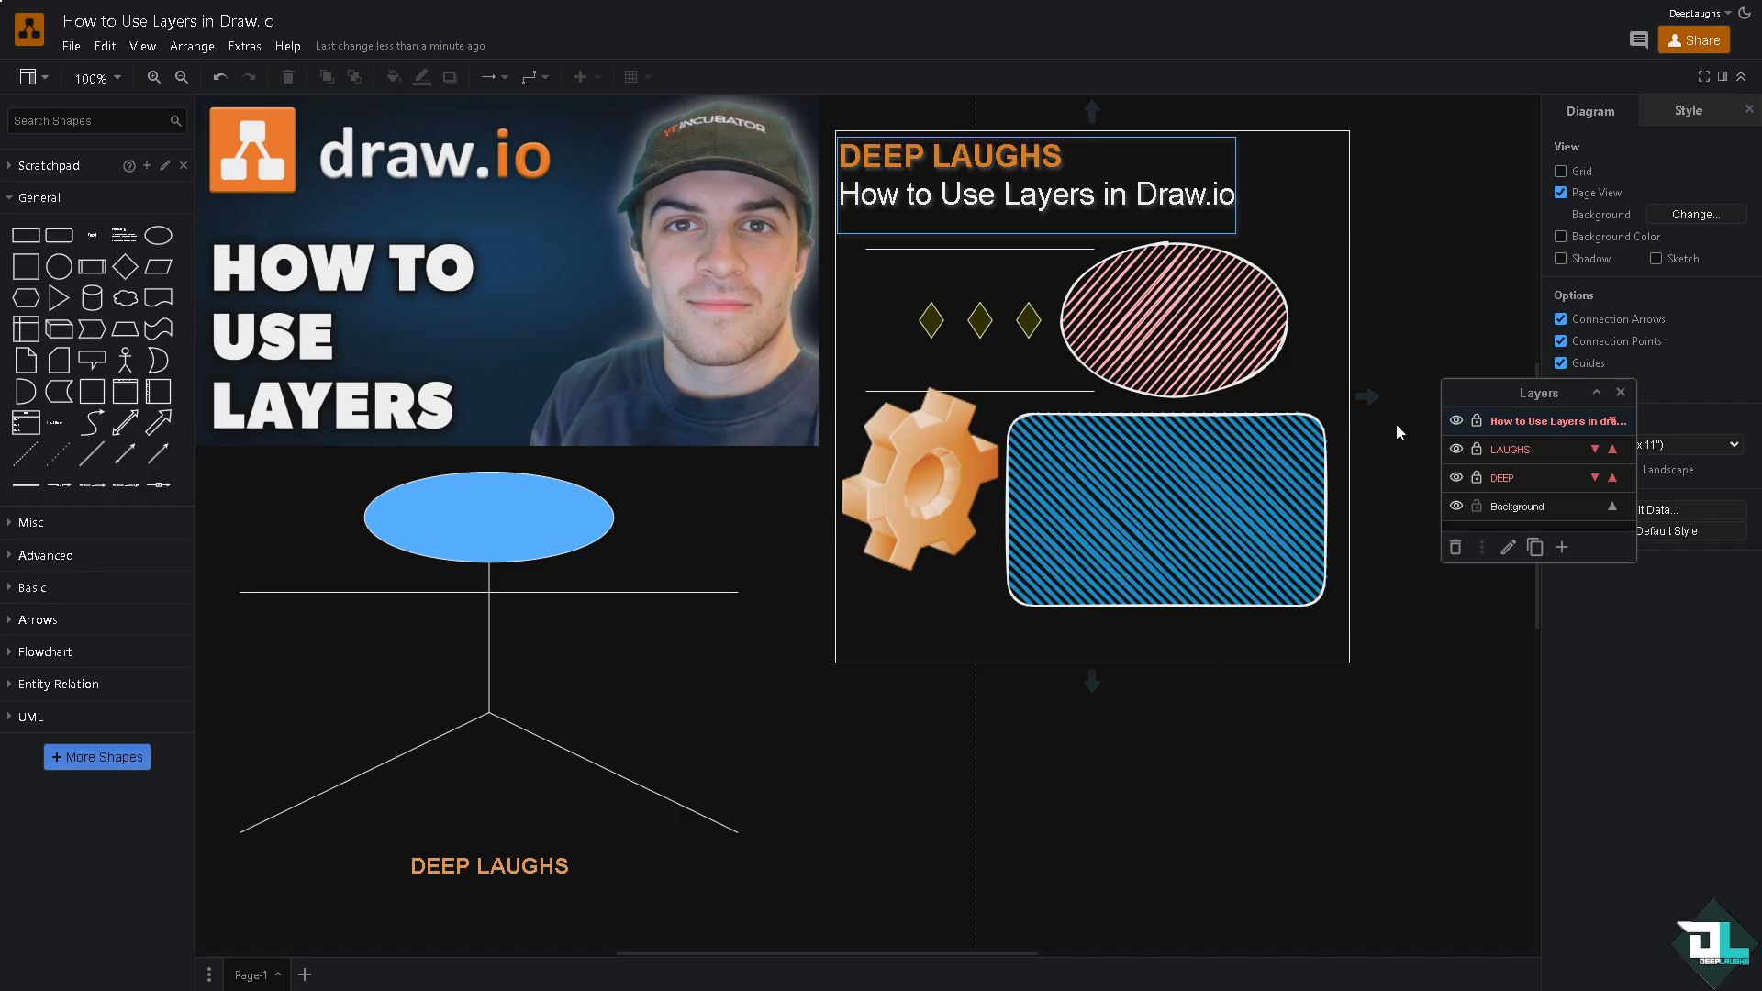
# Step: Try moving the title frame on the unlocked Background layer, and undo the move
pyautogui.click(1164, 371)
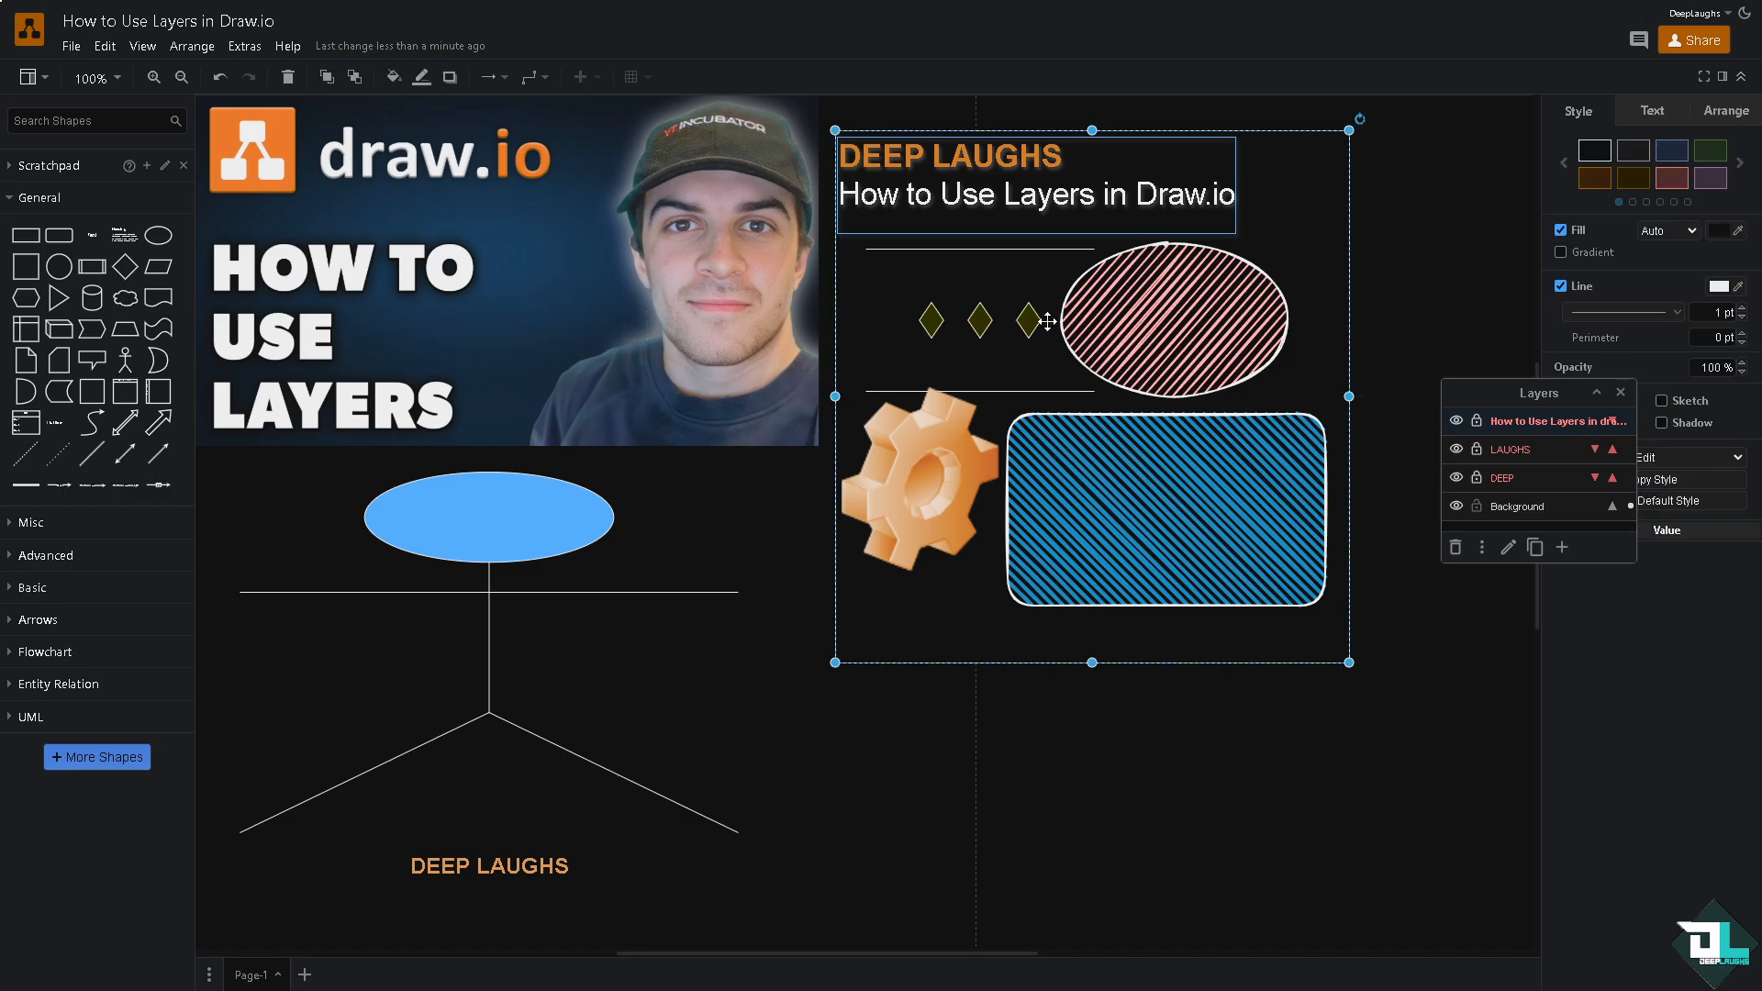
pyautogui.moveTo(1164, 370); pyautogui.dragTo(1115, 456)
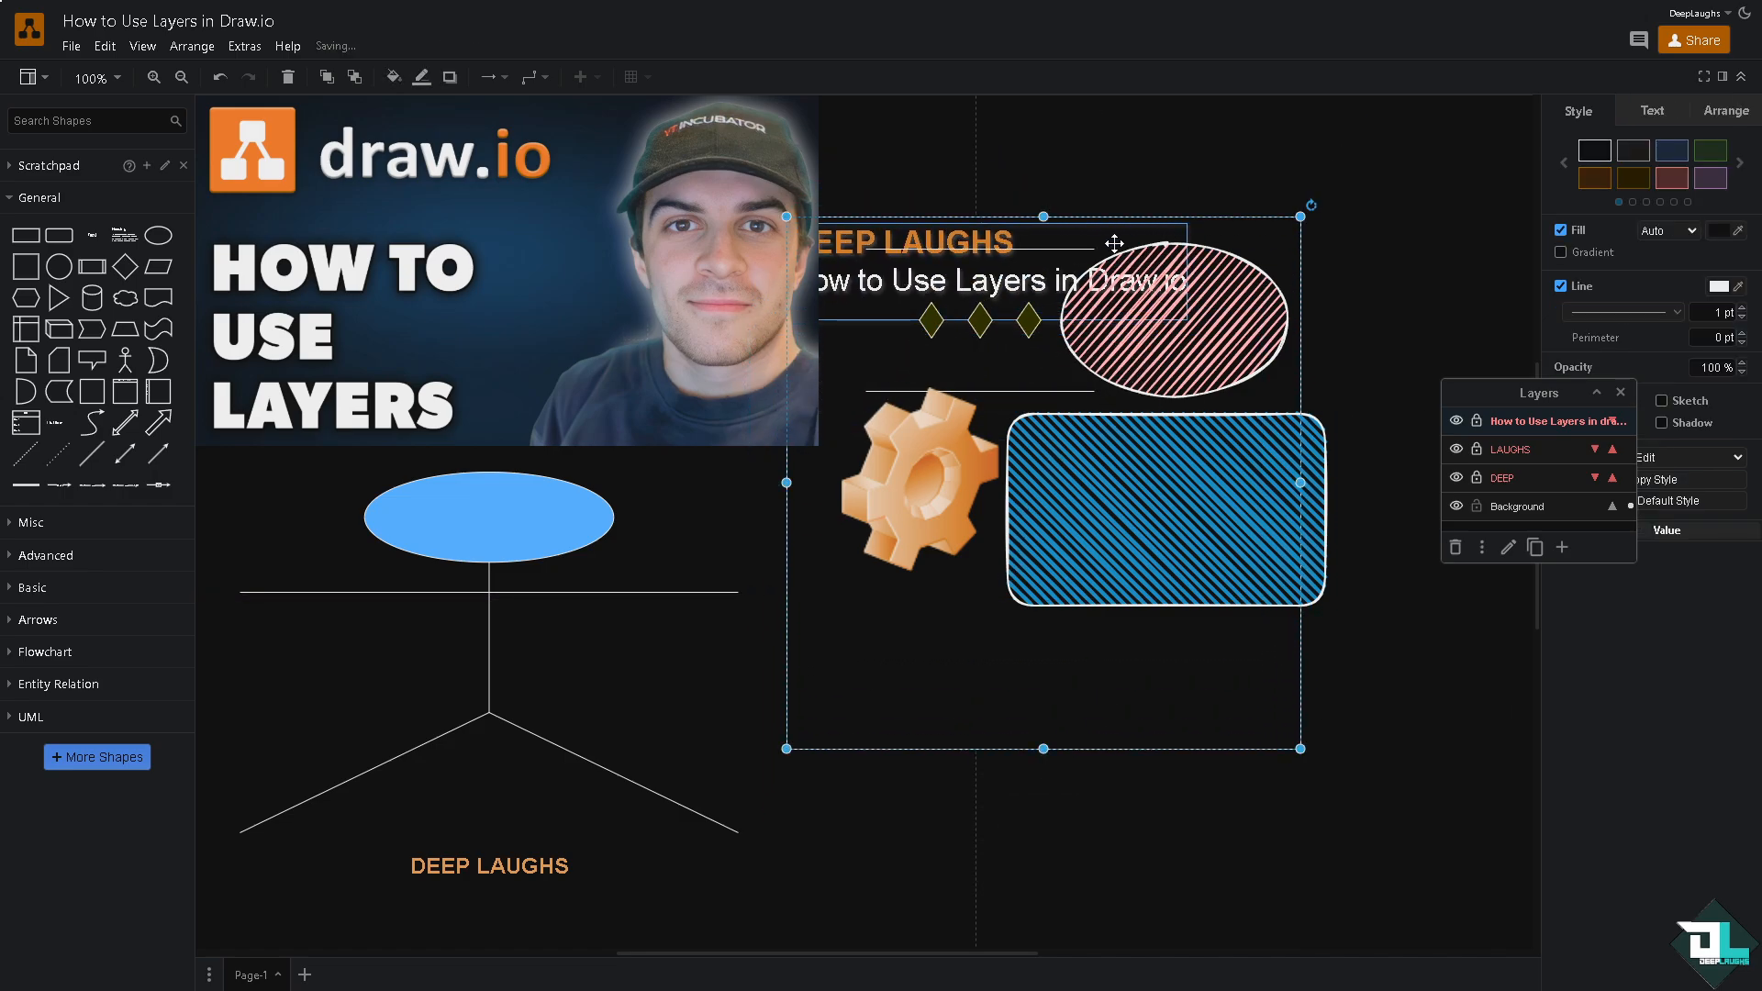
pyautogui.hotkey('ctrl', 'z')
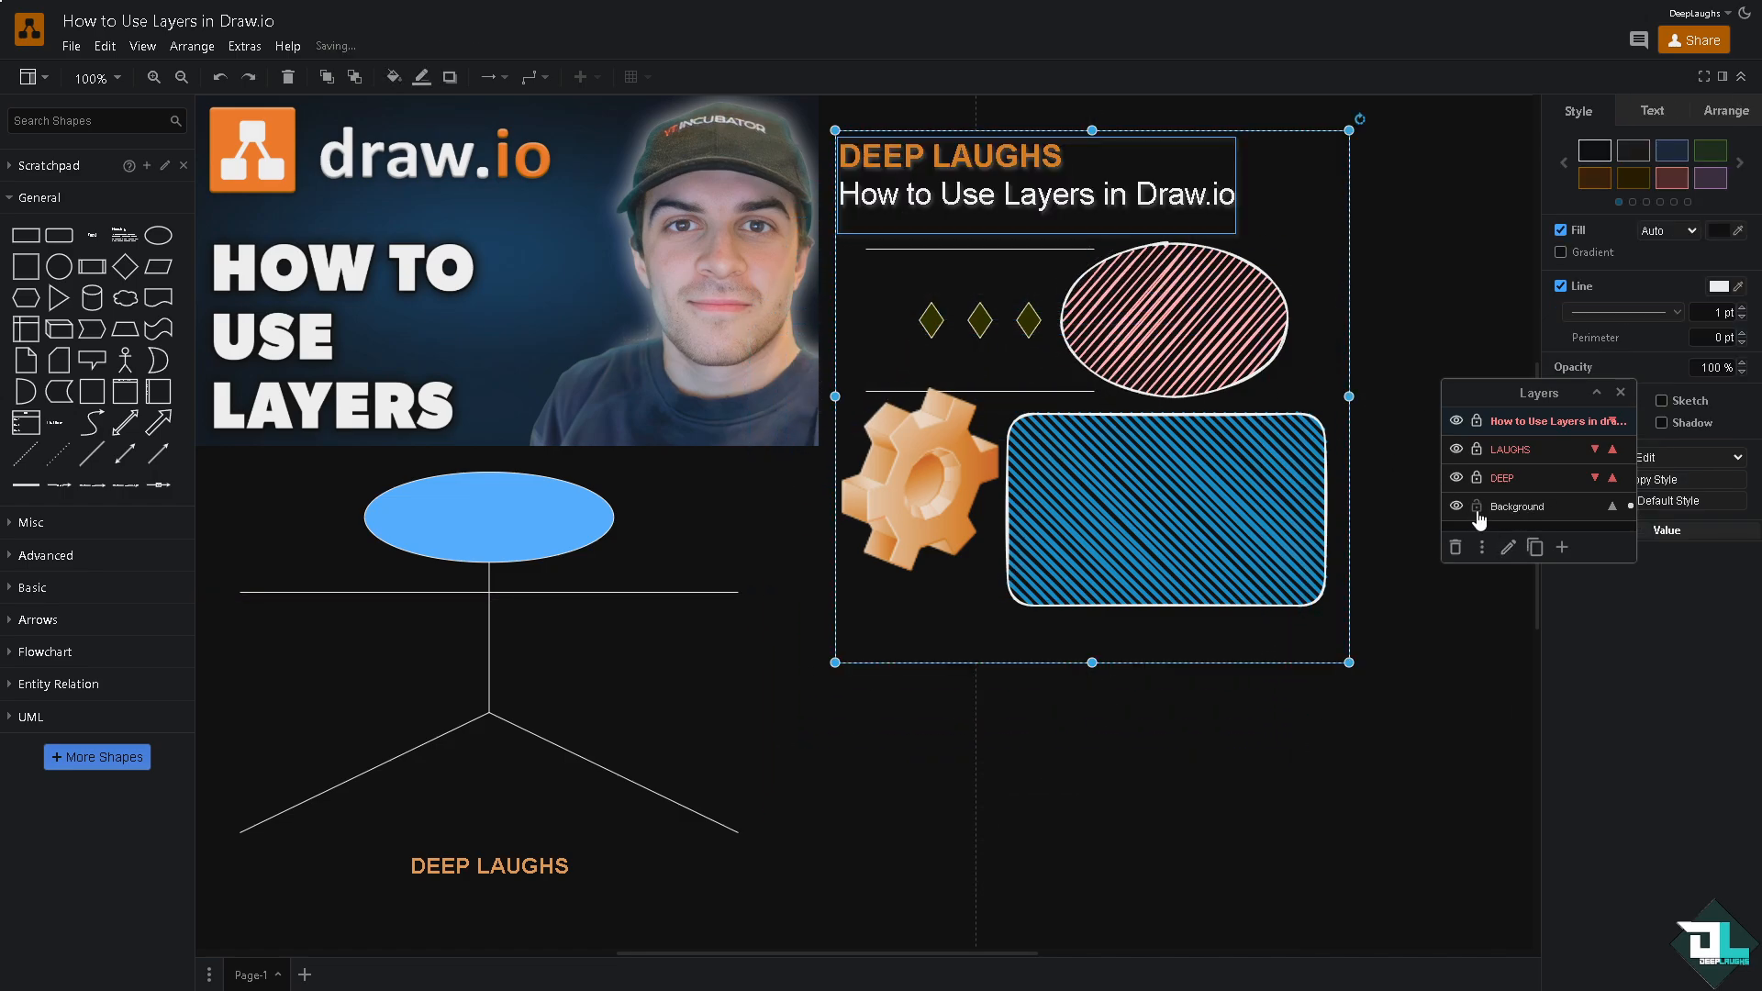
# Step: Lock the Background layer and reorder the layers as DEEP, LAUGHS, How to Use Layers in draw.io, Background
pyautogui.click(1519, 508)
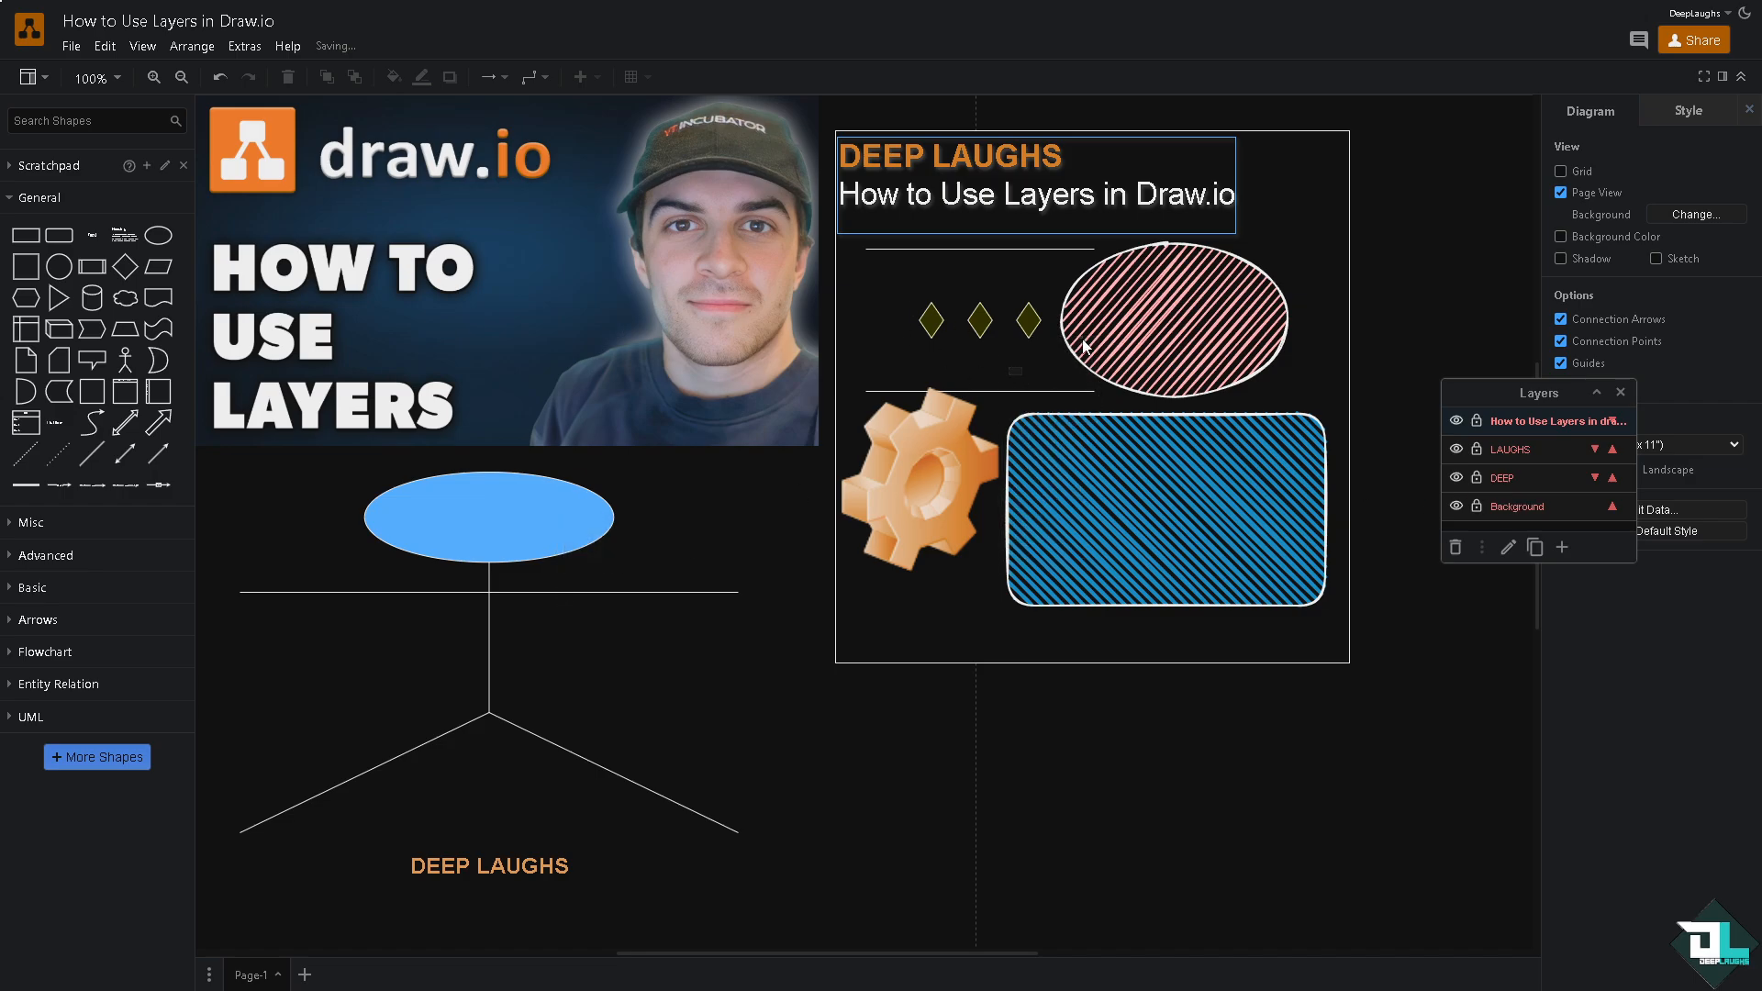
pyautogui.click(1536, 507)
pyautogui.moveTo(1548, 451)
pyautogui.mouseDown()
pyautogui.moveTo(1546, 419)
pyautogui.moveTo(1523, 447)
pyautogui.moveTo(1527, 421)
pyautogui.mouseUp()
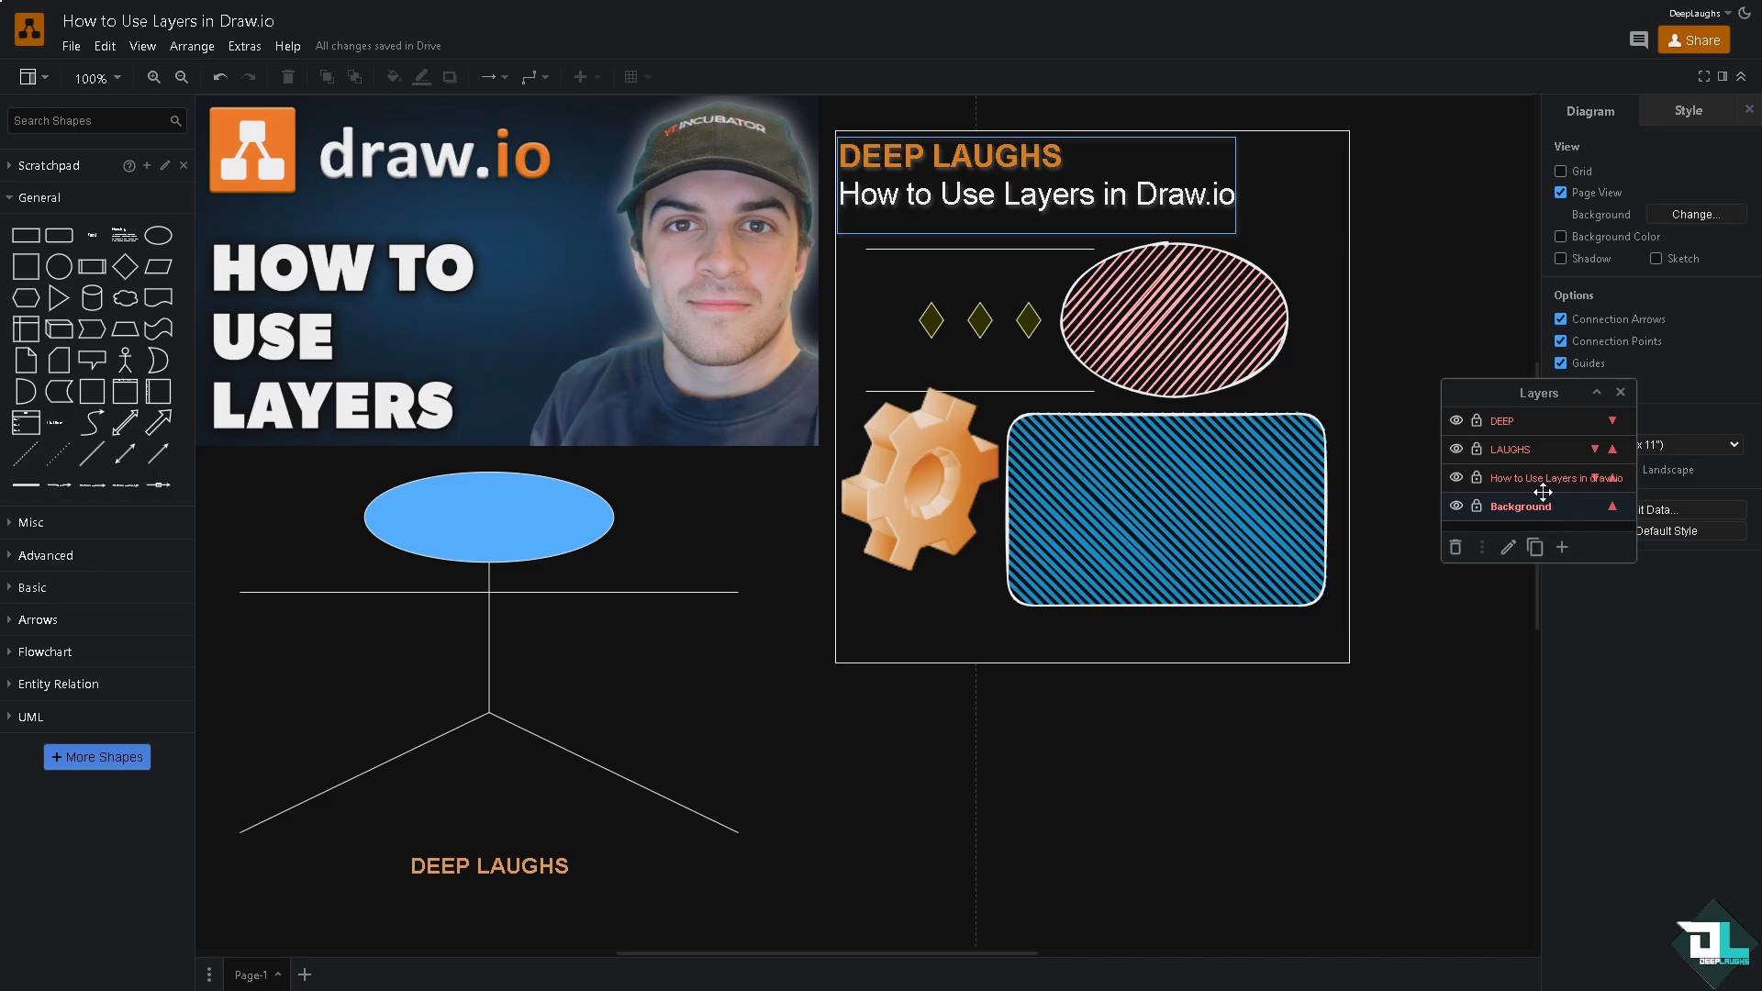
# Step: Copy the name of the How to Use Layers in draw.io layer and shorten it to How to Use Layers
pyautogui.click(1502, 481)
pyautogui.rightClick(1505, 485)
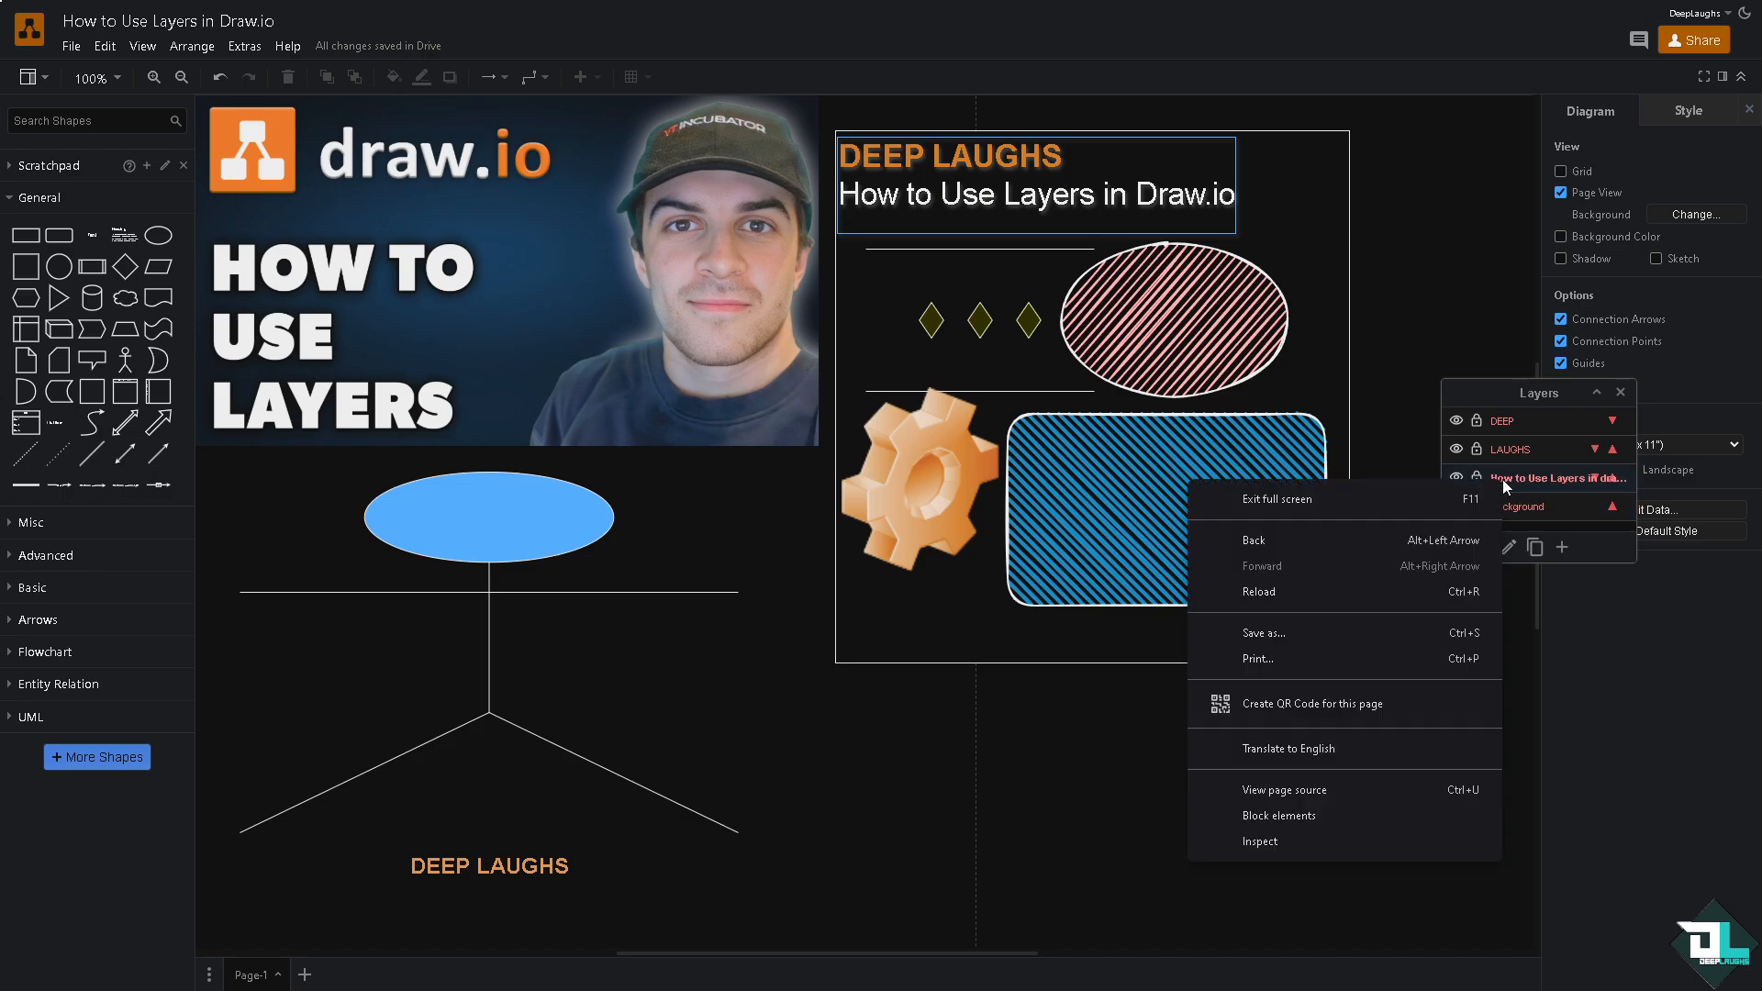
pyautogui.click(1568, 487)
pyautogui.doubleClick(1562, 478)
pyautogui.hotkey('ctrl', 'c')
pyautogui.click(1578, 478)
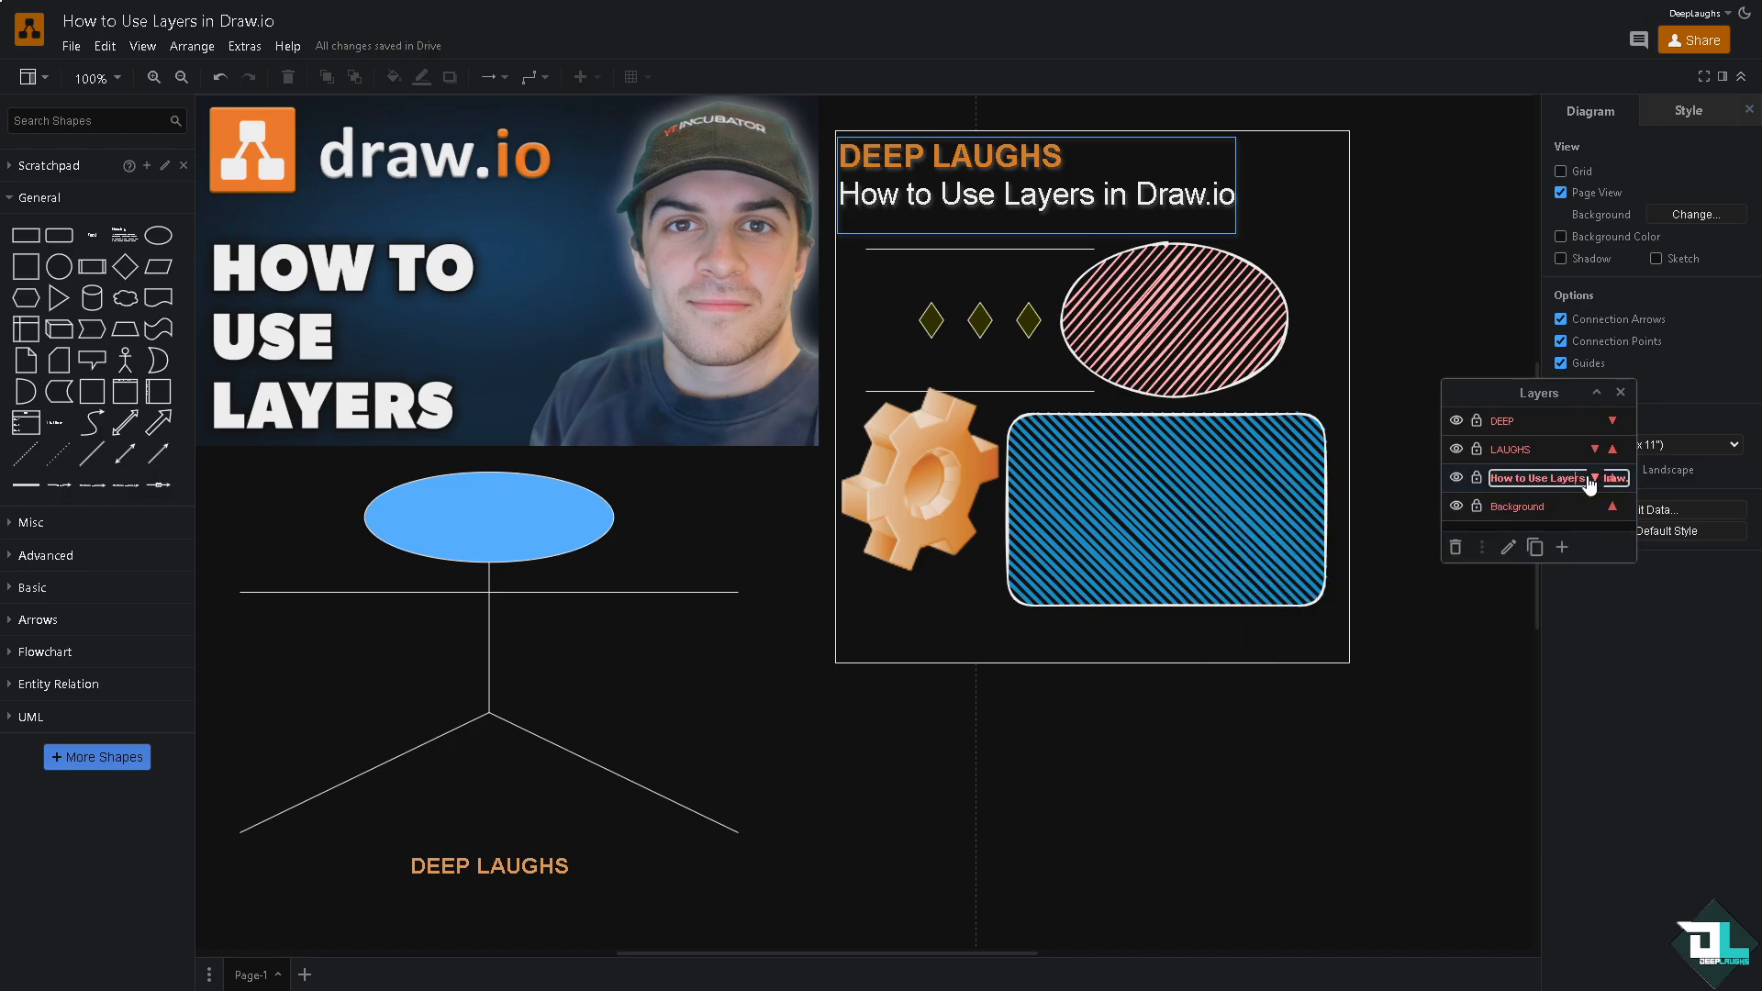
pyautogui.moveTo(1586, 478); pyautogui.dragTo(1691, 480)
pyautogui.press('BackSpace')
pyautogui.click(1620, 551)
# Step: Add a layer named DELETE, and remove that layer
pyautogui.click(1561, 547)
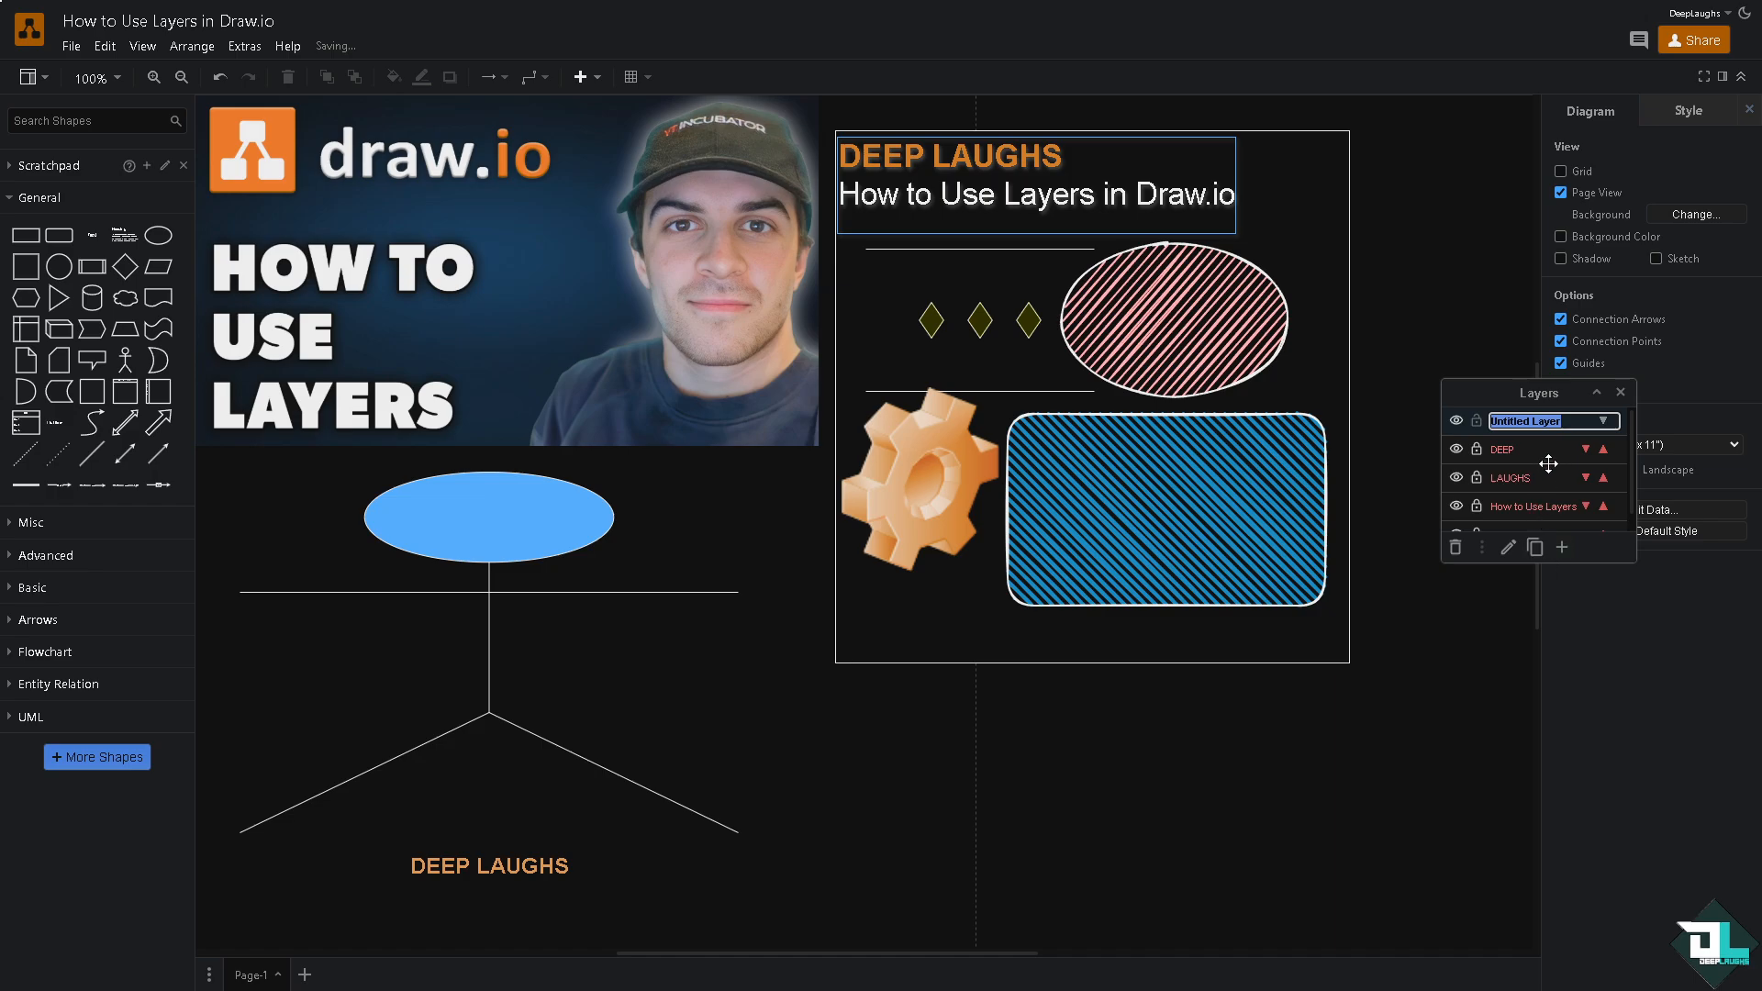
pyautogui.write('DELETE')
pyautogui.press('Return')
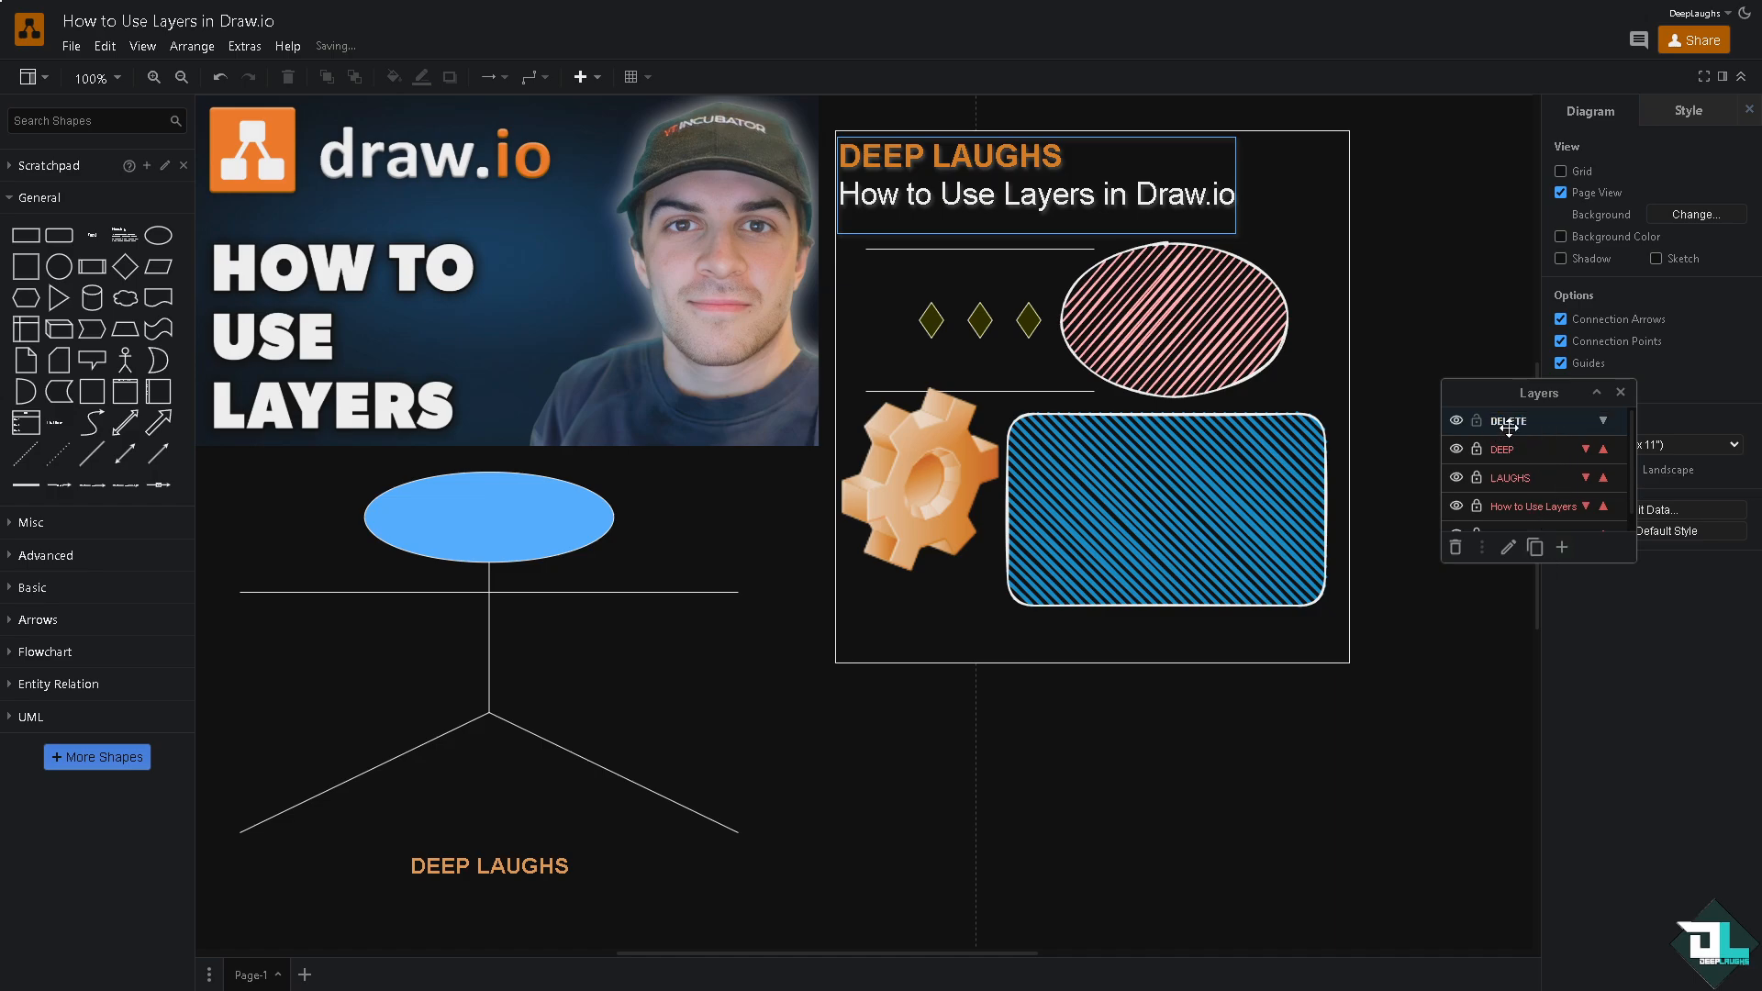
pyautogui.click(1456, 549)
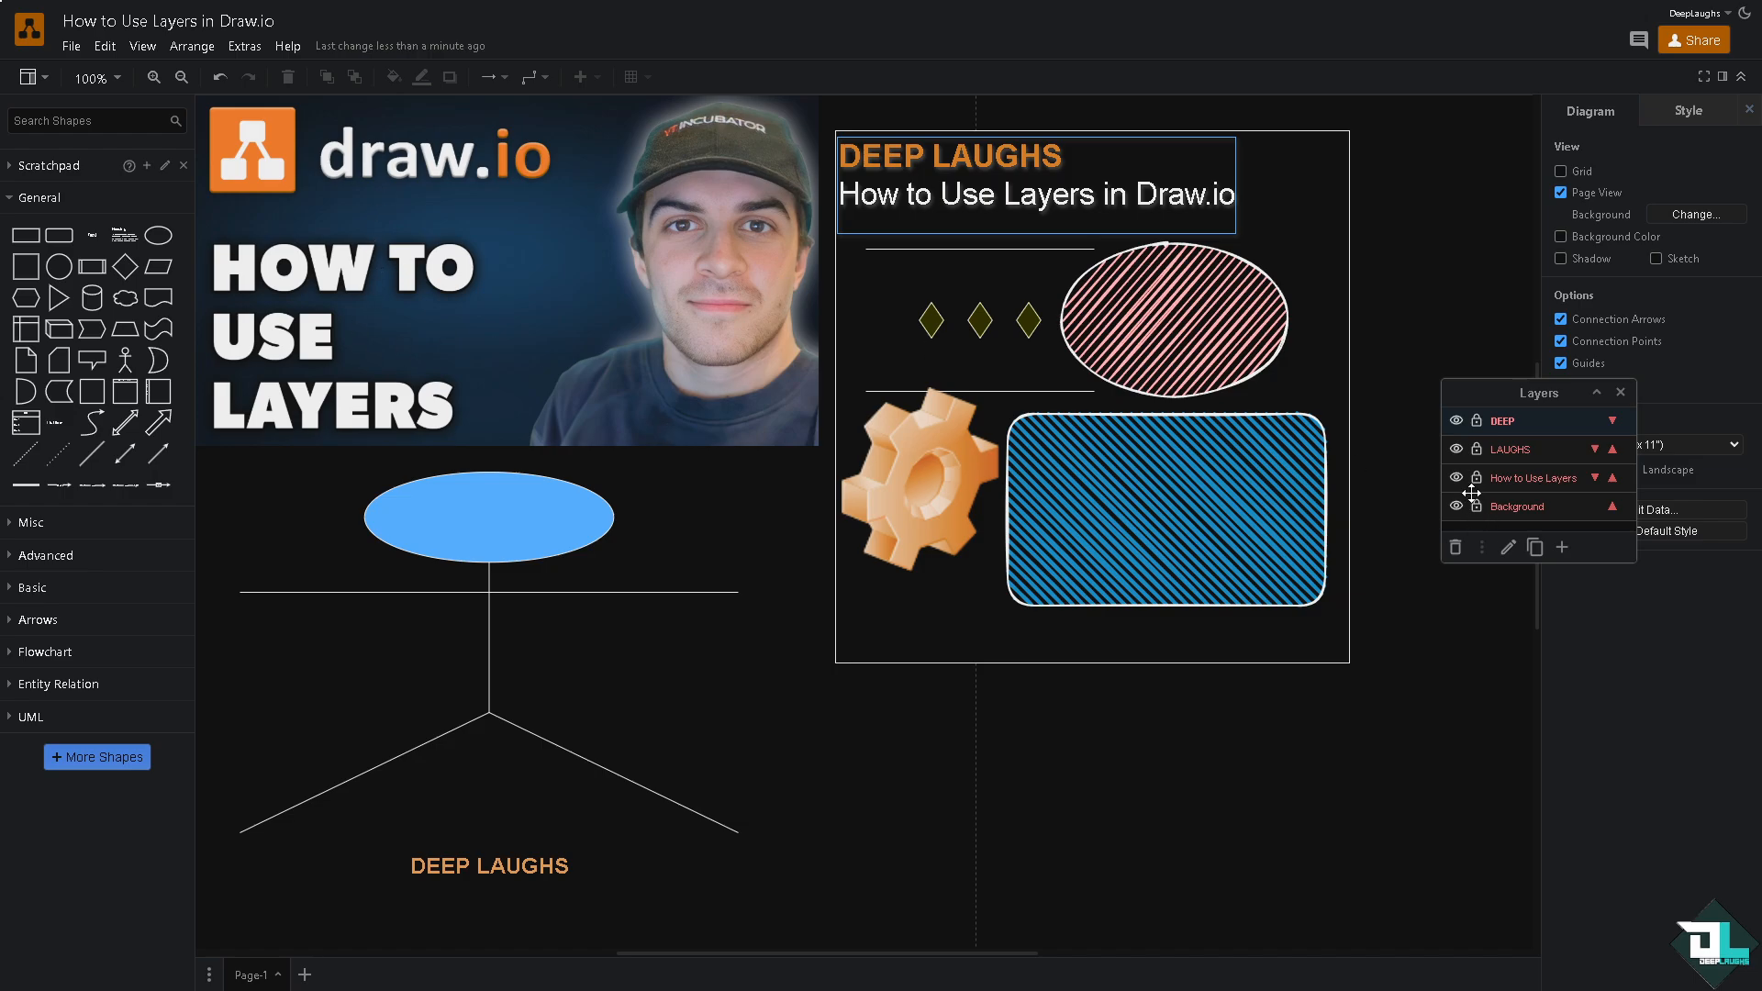
# Step: Hide the LAUGHS layer and show it again, and do the same for the DEEP and How to Use Layers layers
pyautogui.click(1454, 450)
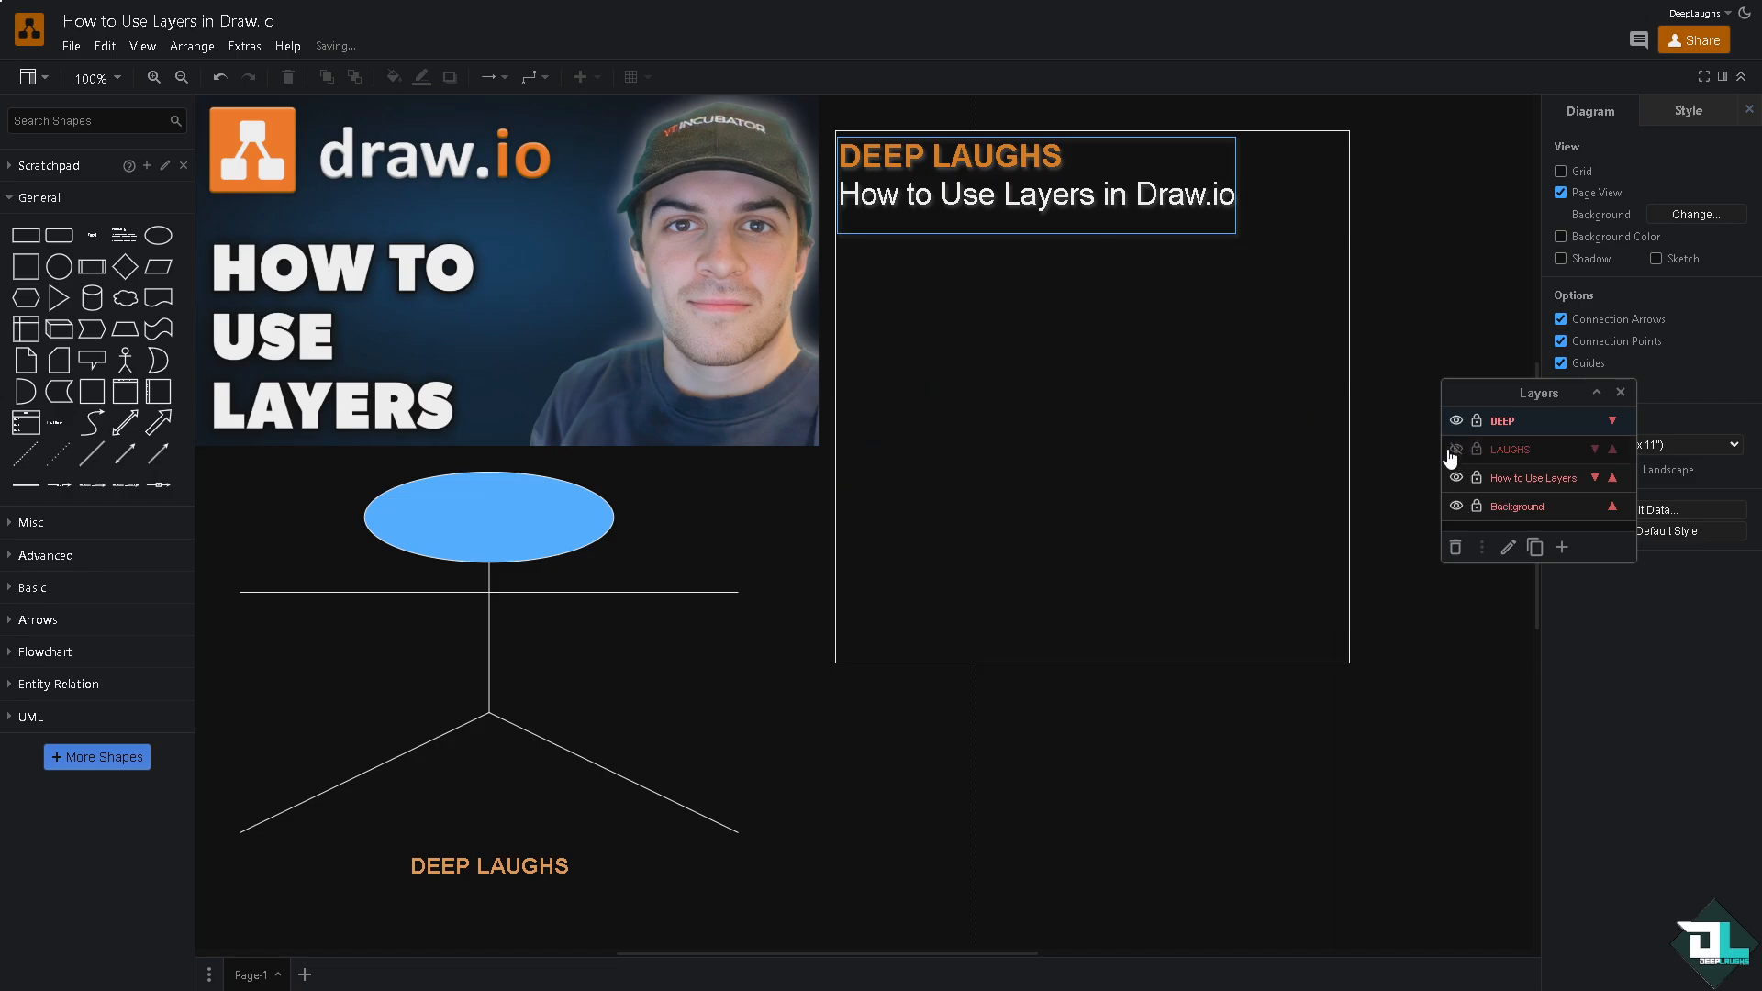
pyautogui.click(1455, 450)
pyautogui.click(1455, 420)
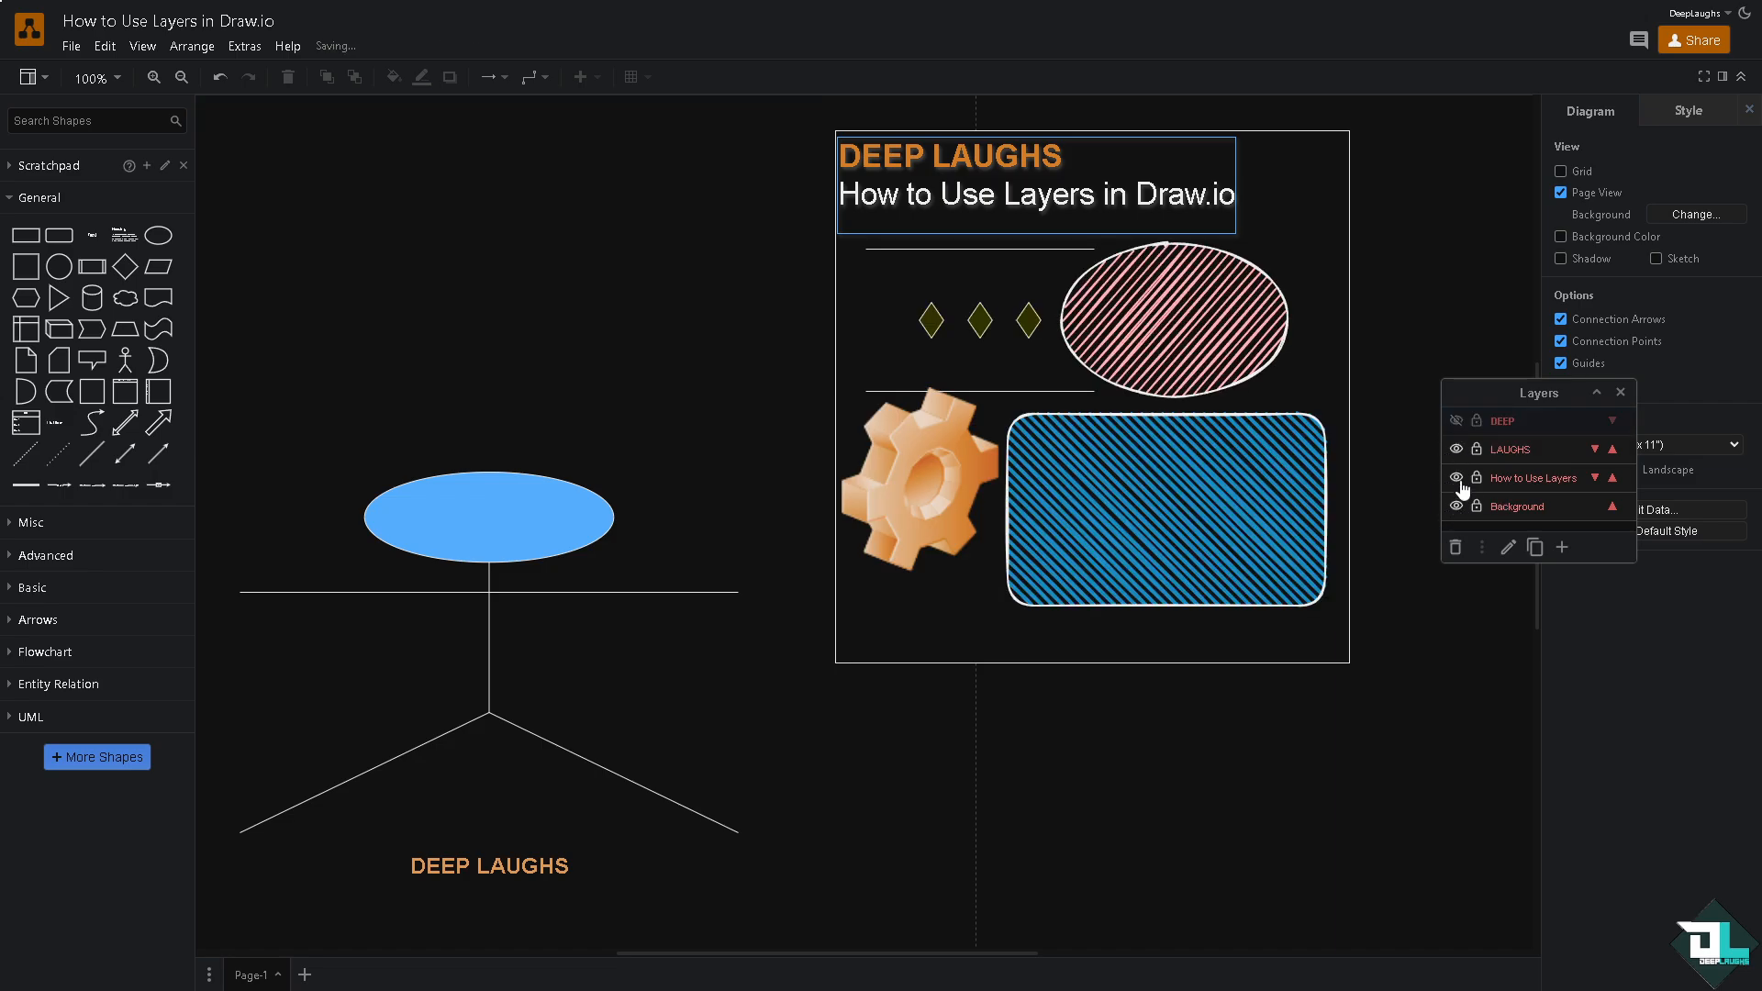
pyautogui.click(1456, 478)
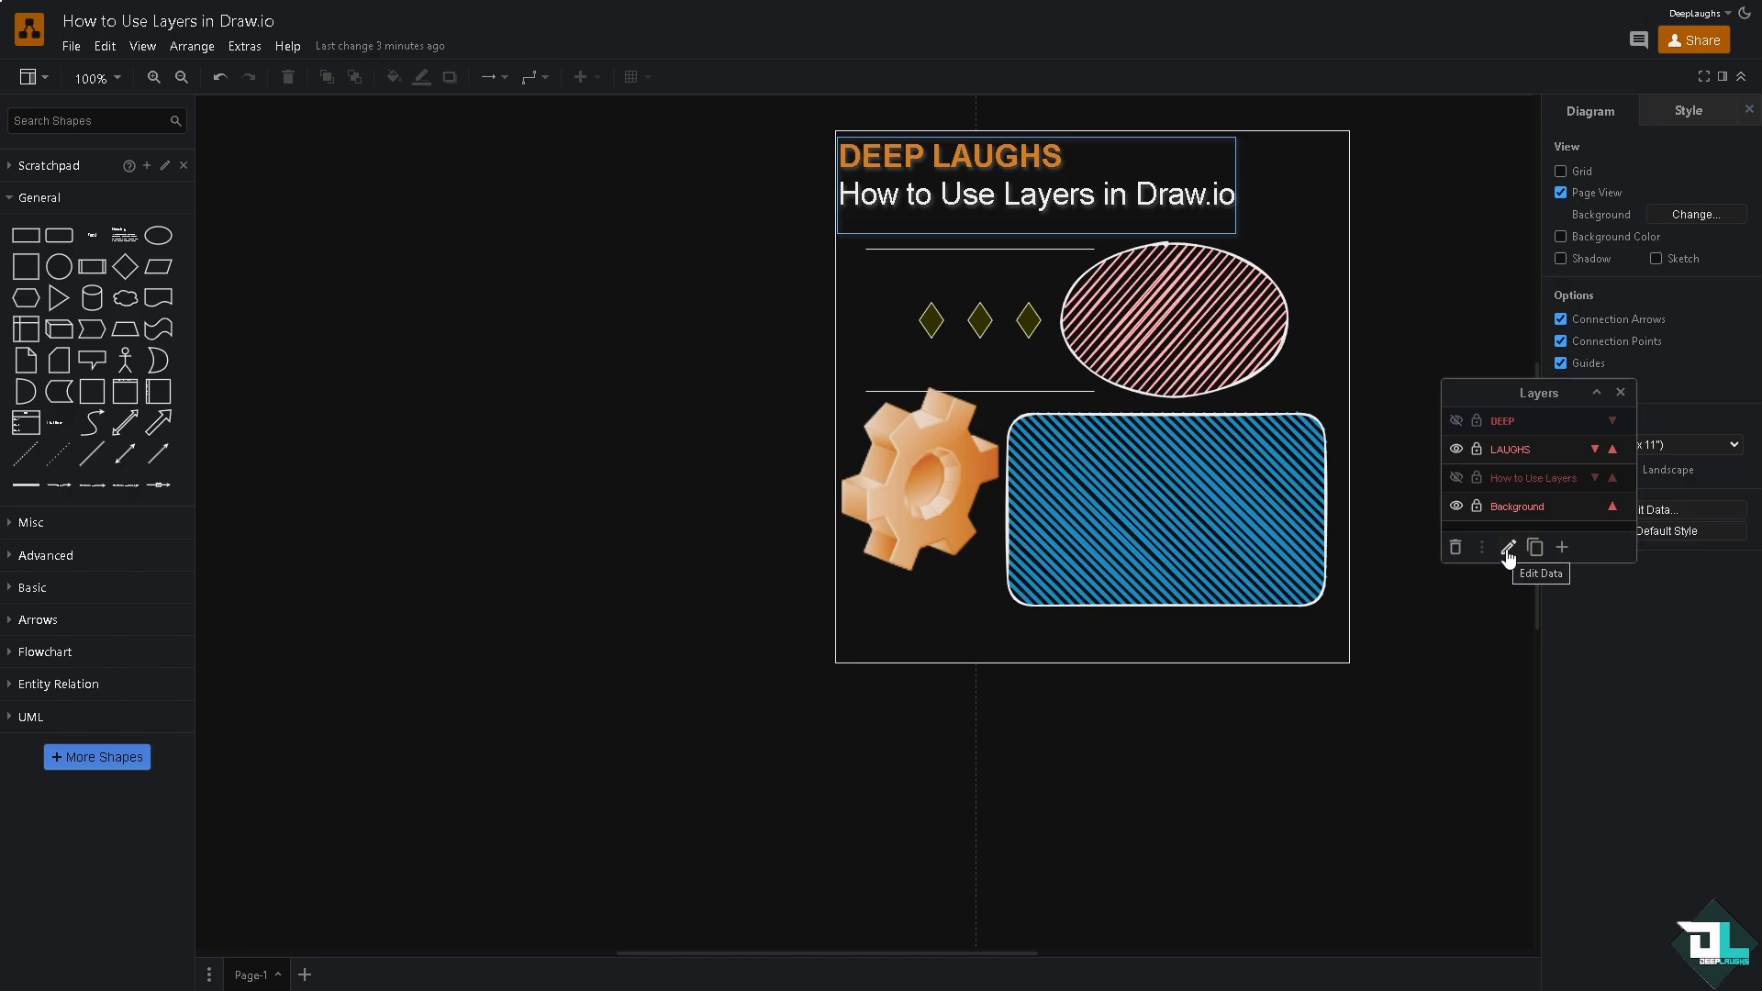
pyautogui.click(1457, 478)
pyautogui.click(1456, 421)
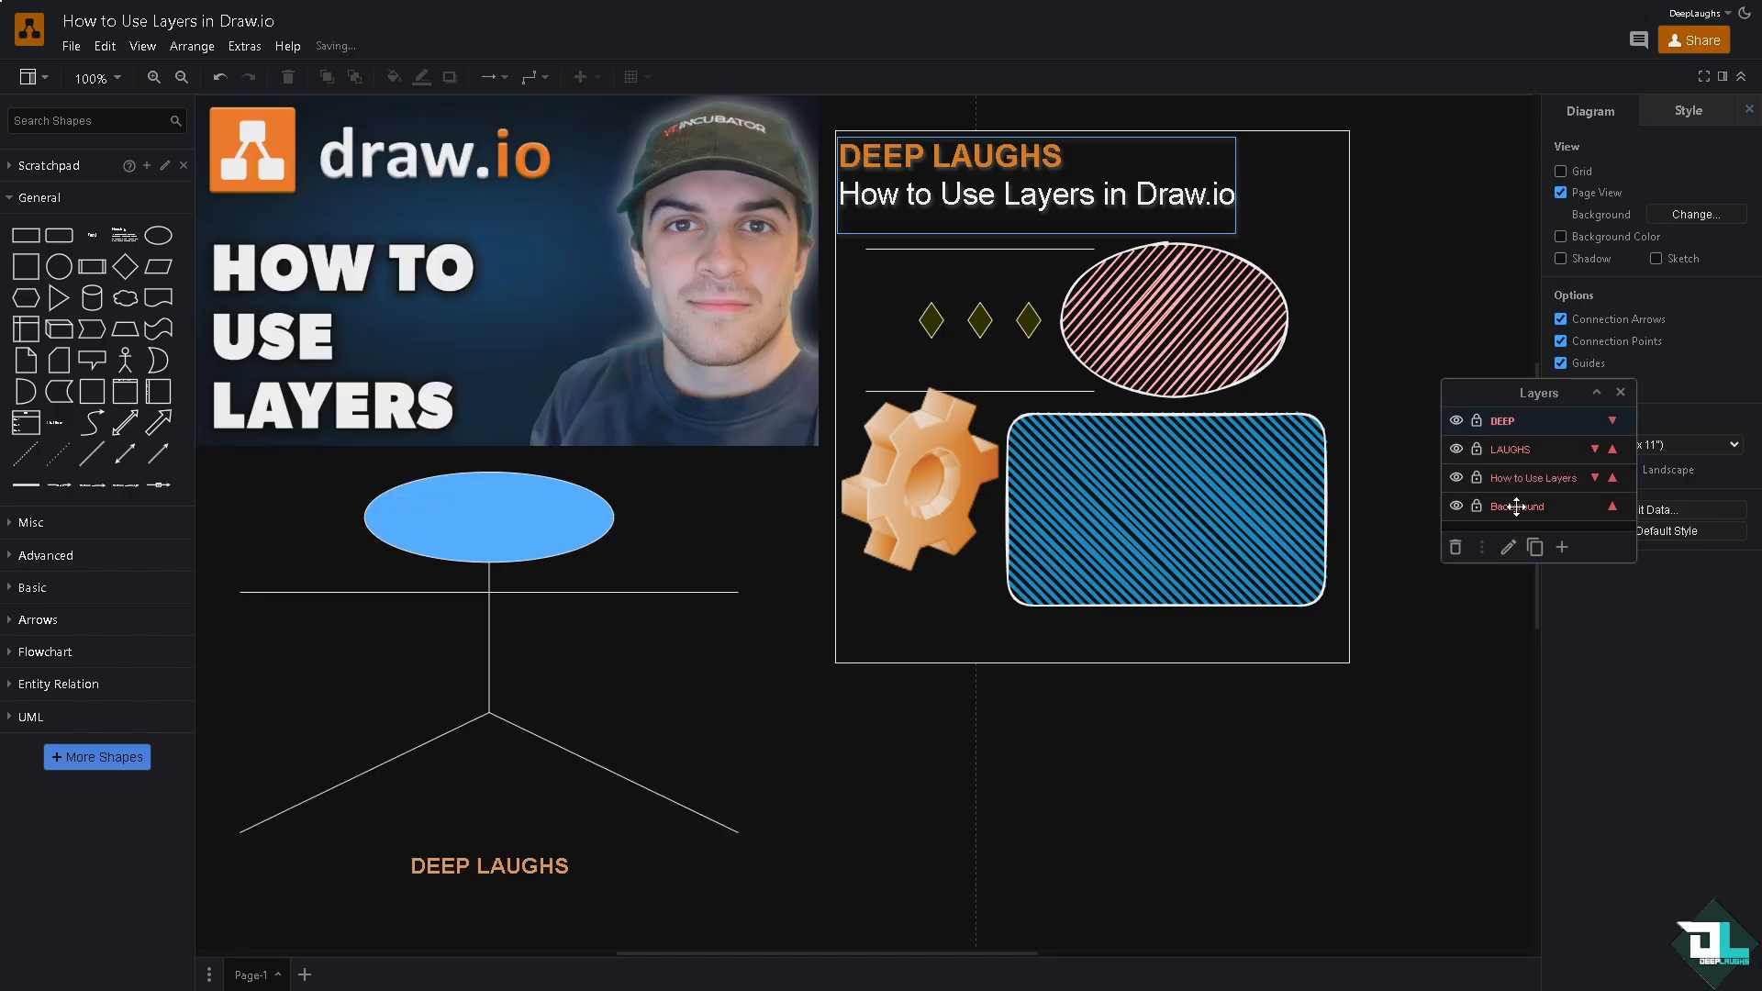
# Step: In the DEEP layer's data, try adding a property named How to Use Layers in draw.io, and set the label to that same text
pyautogui.click(1512, 546)
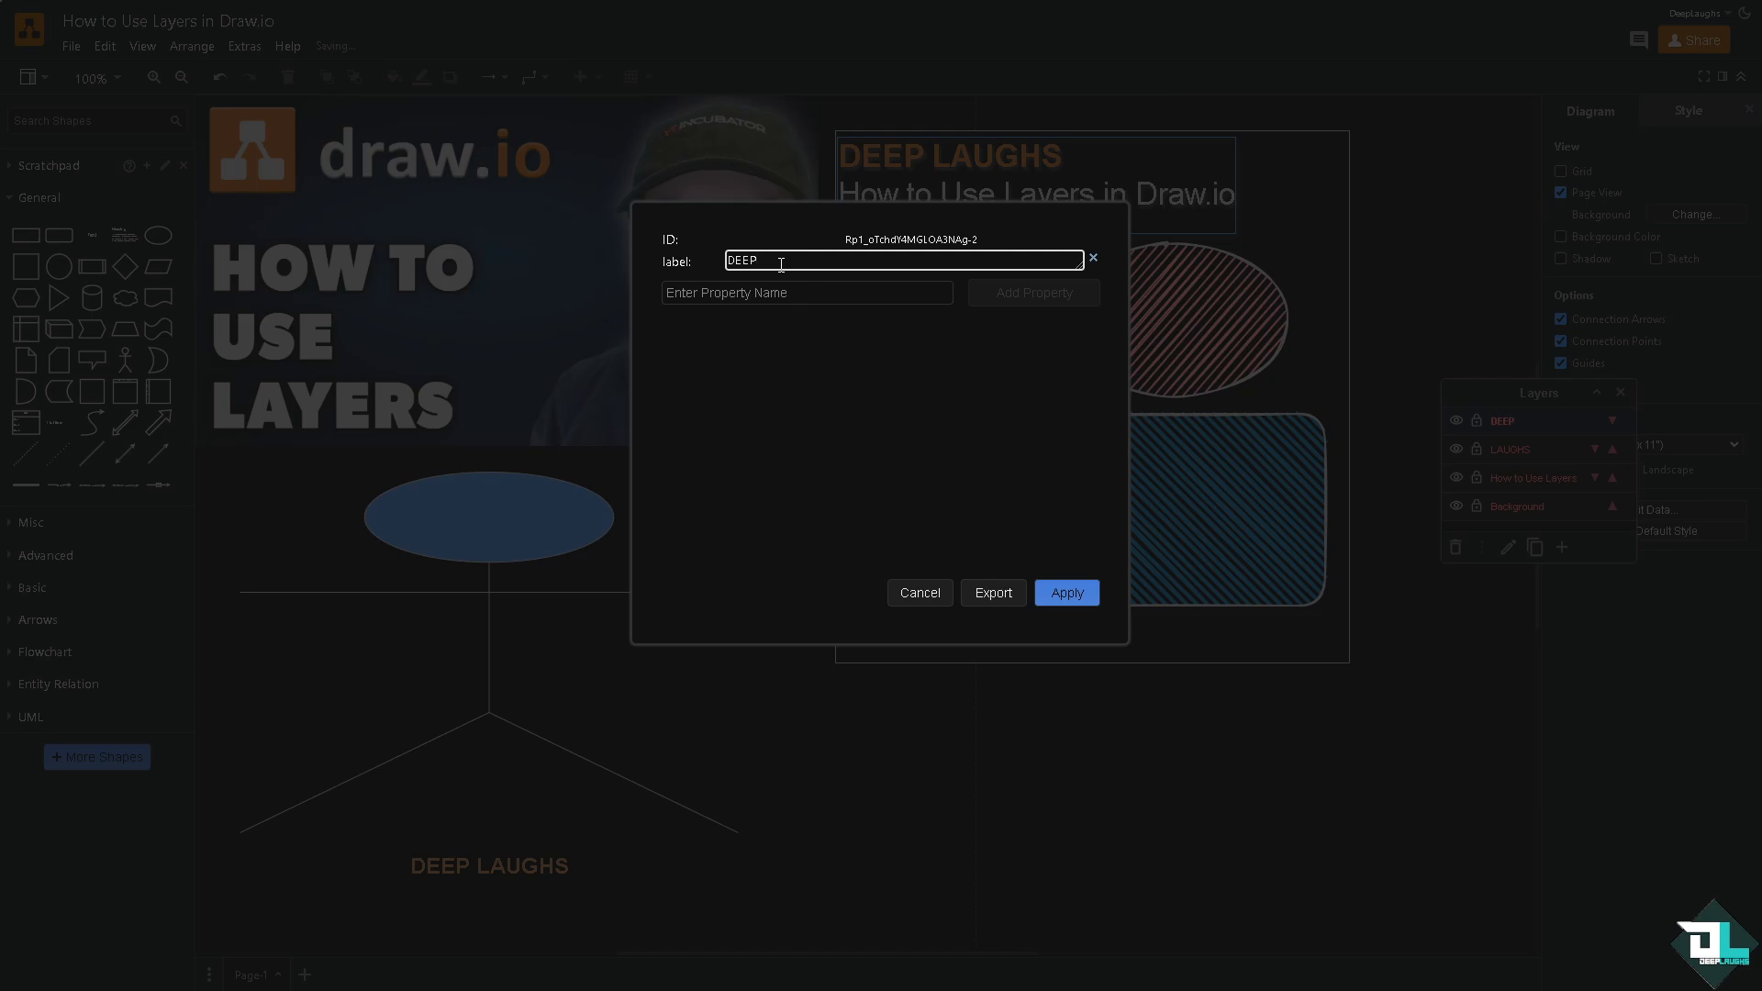
pyautogui.click(773, 292)
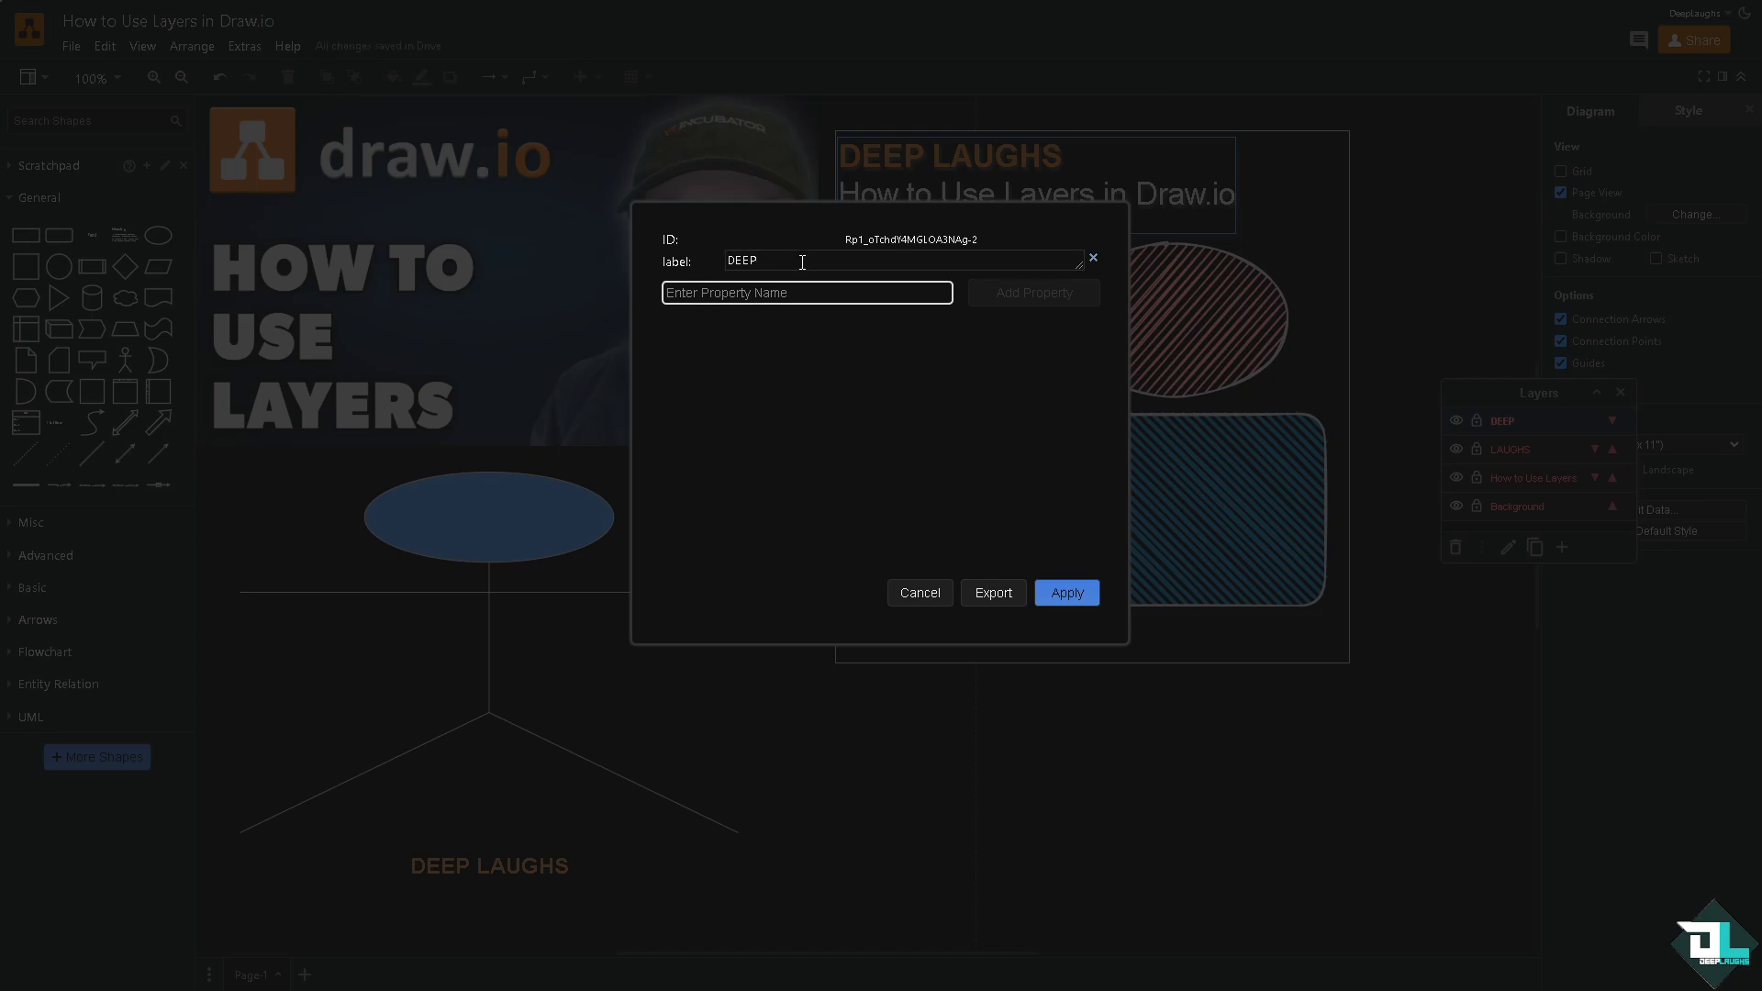
pyautogui.hotkey('ctrl', 'v')
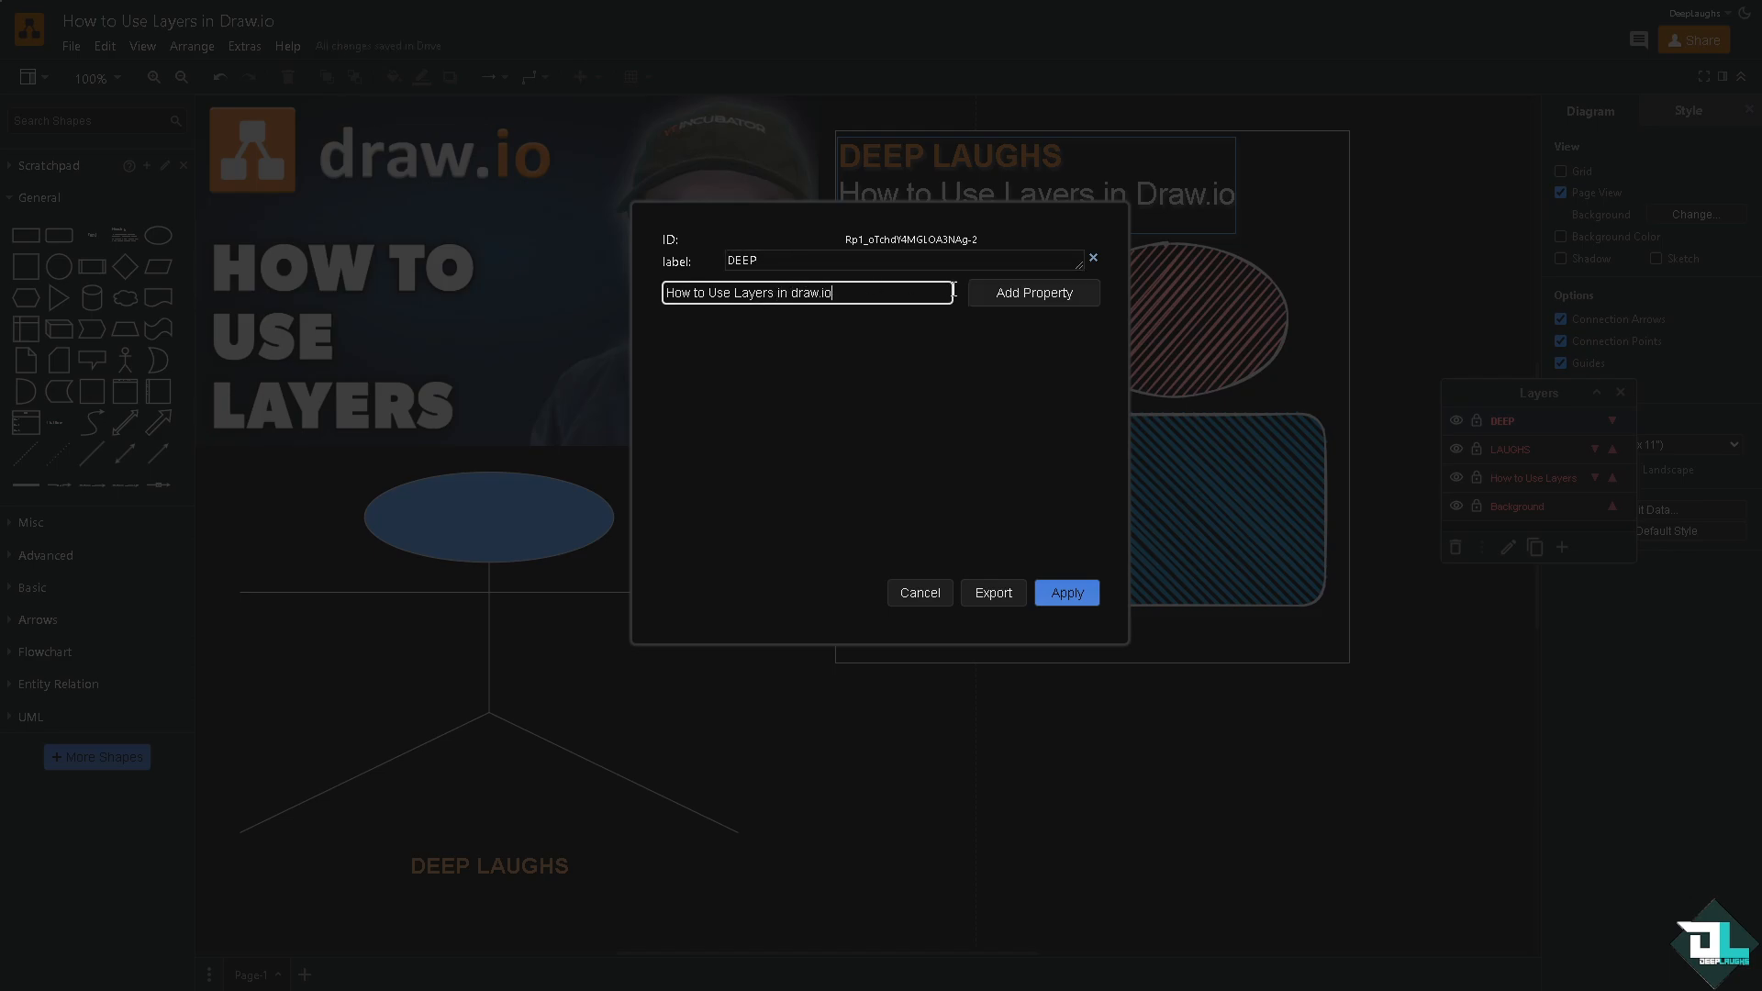
pyautogui.click(999, 290)
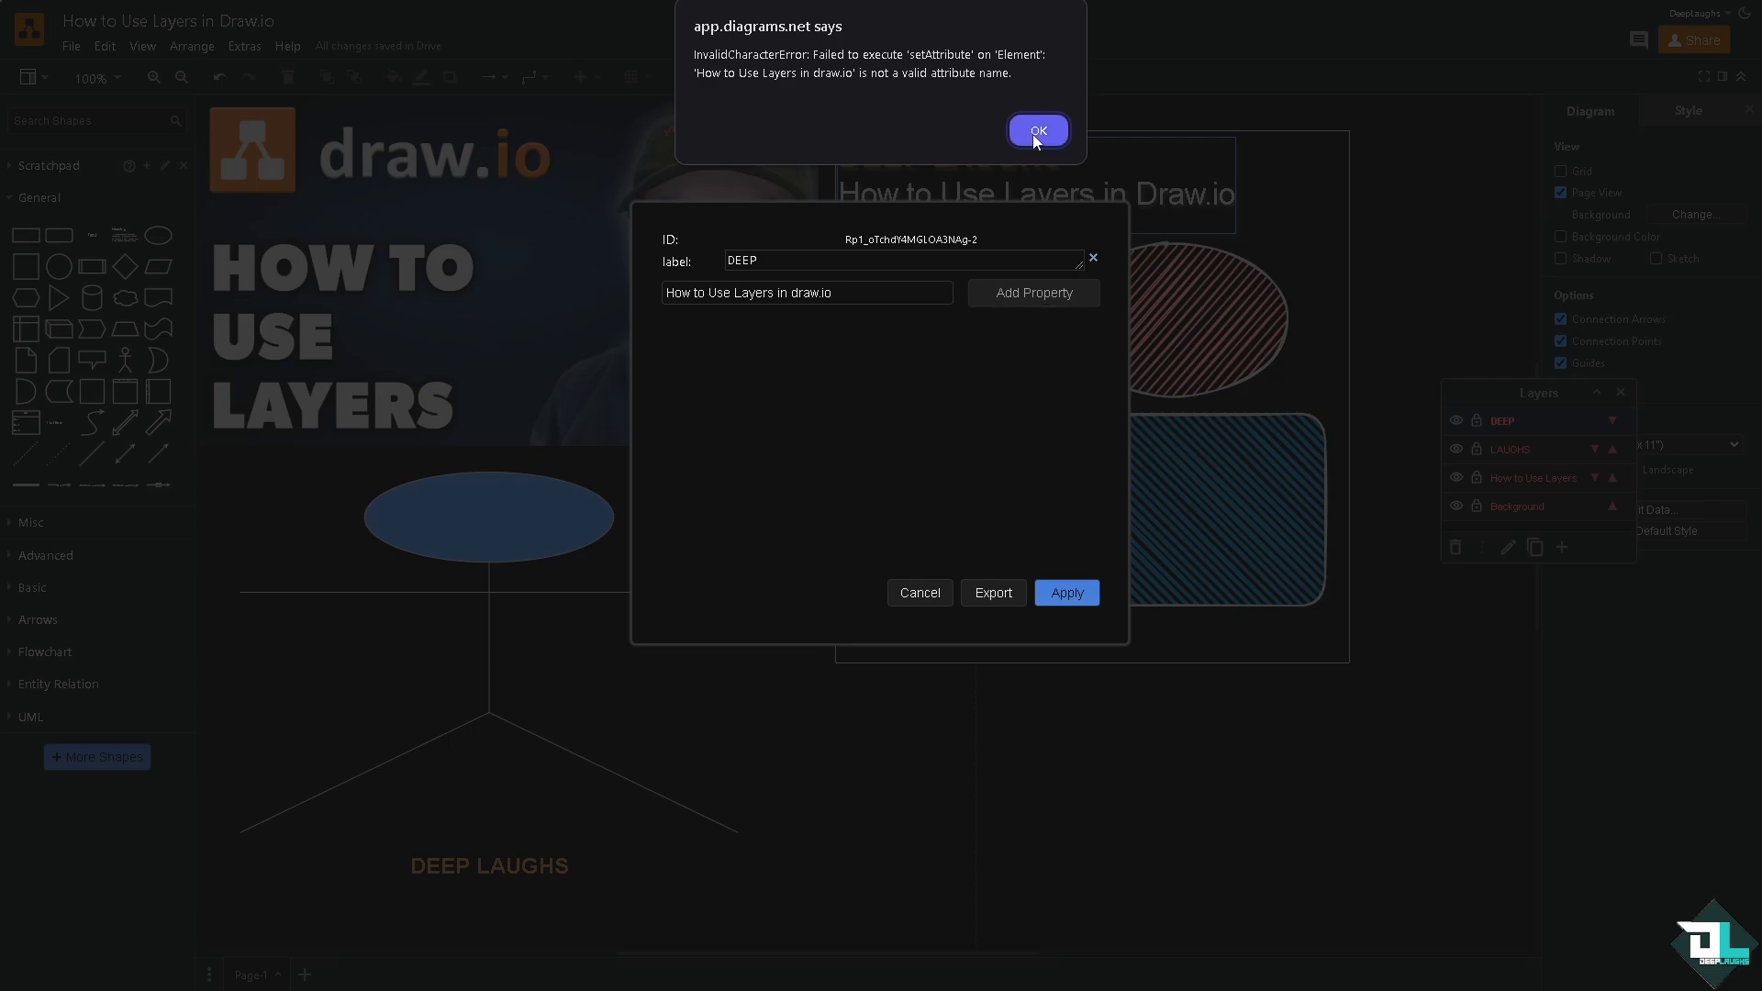
pyautogui.click(1032, 134)
pyautogui.moveTo(761, 261); pyautogui.dragTo(705, 256)
pyautogui.hotkey('ctrl', 'v')
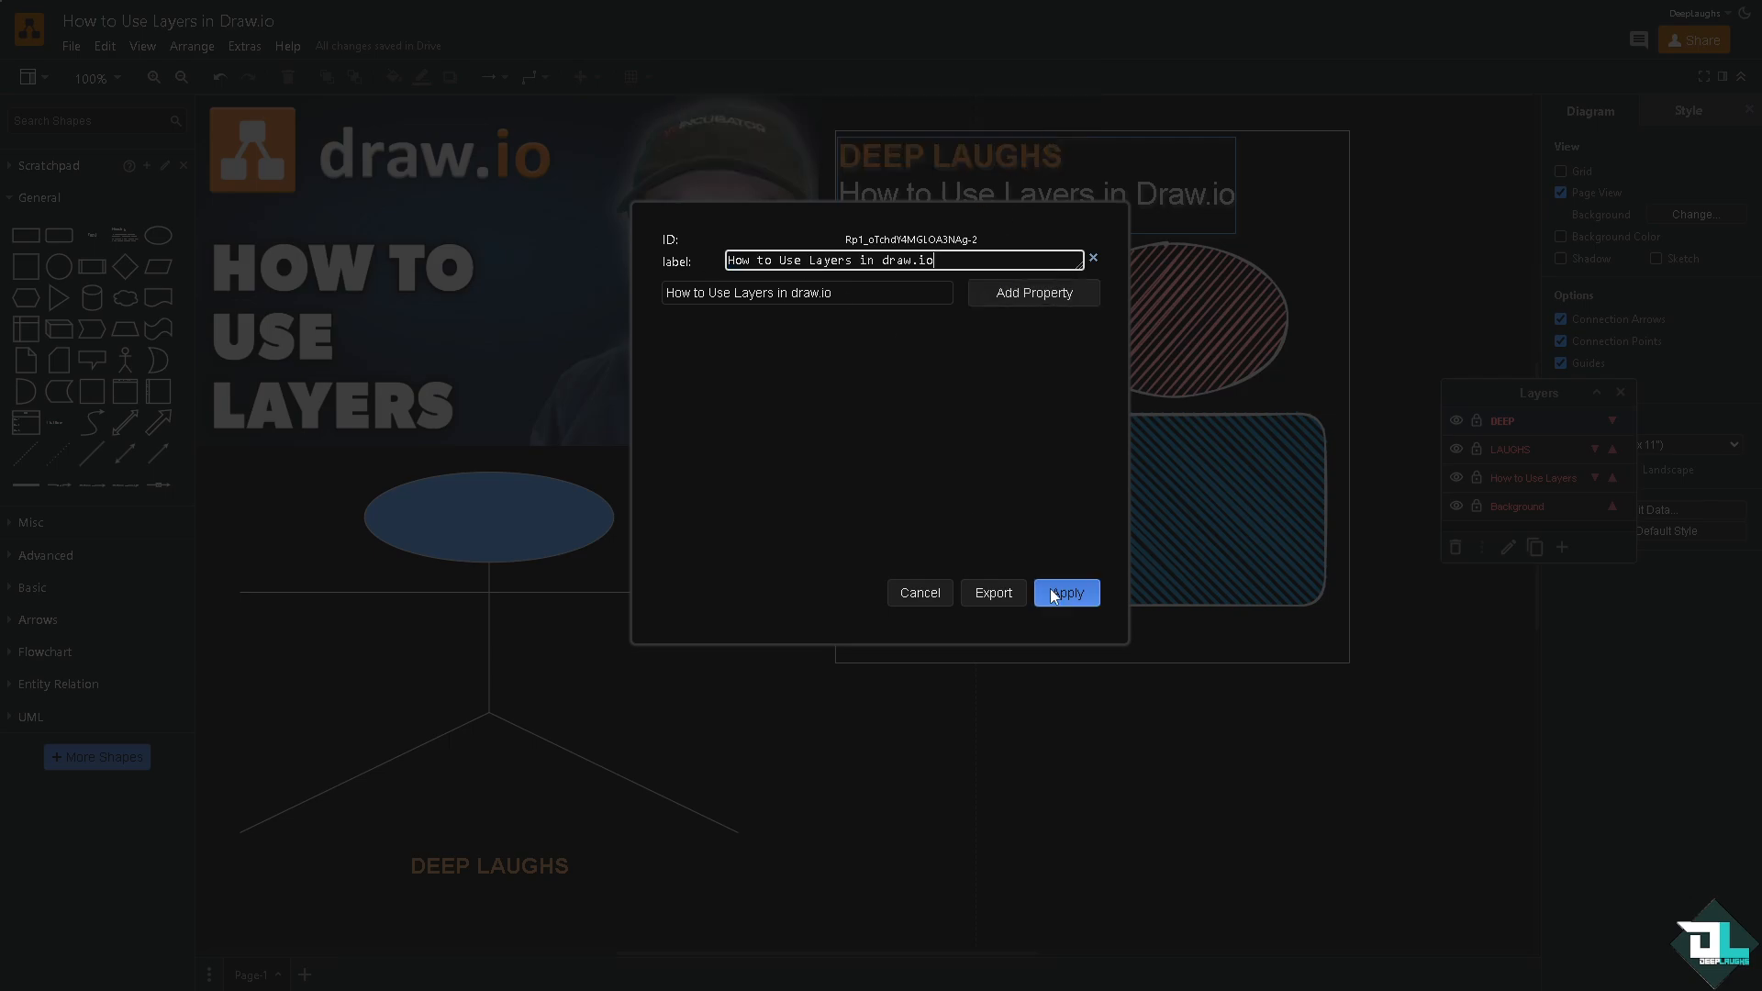
pyautogui.click(1083, 596)
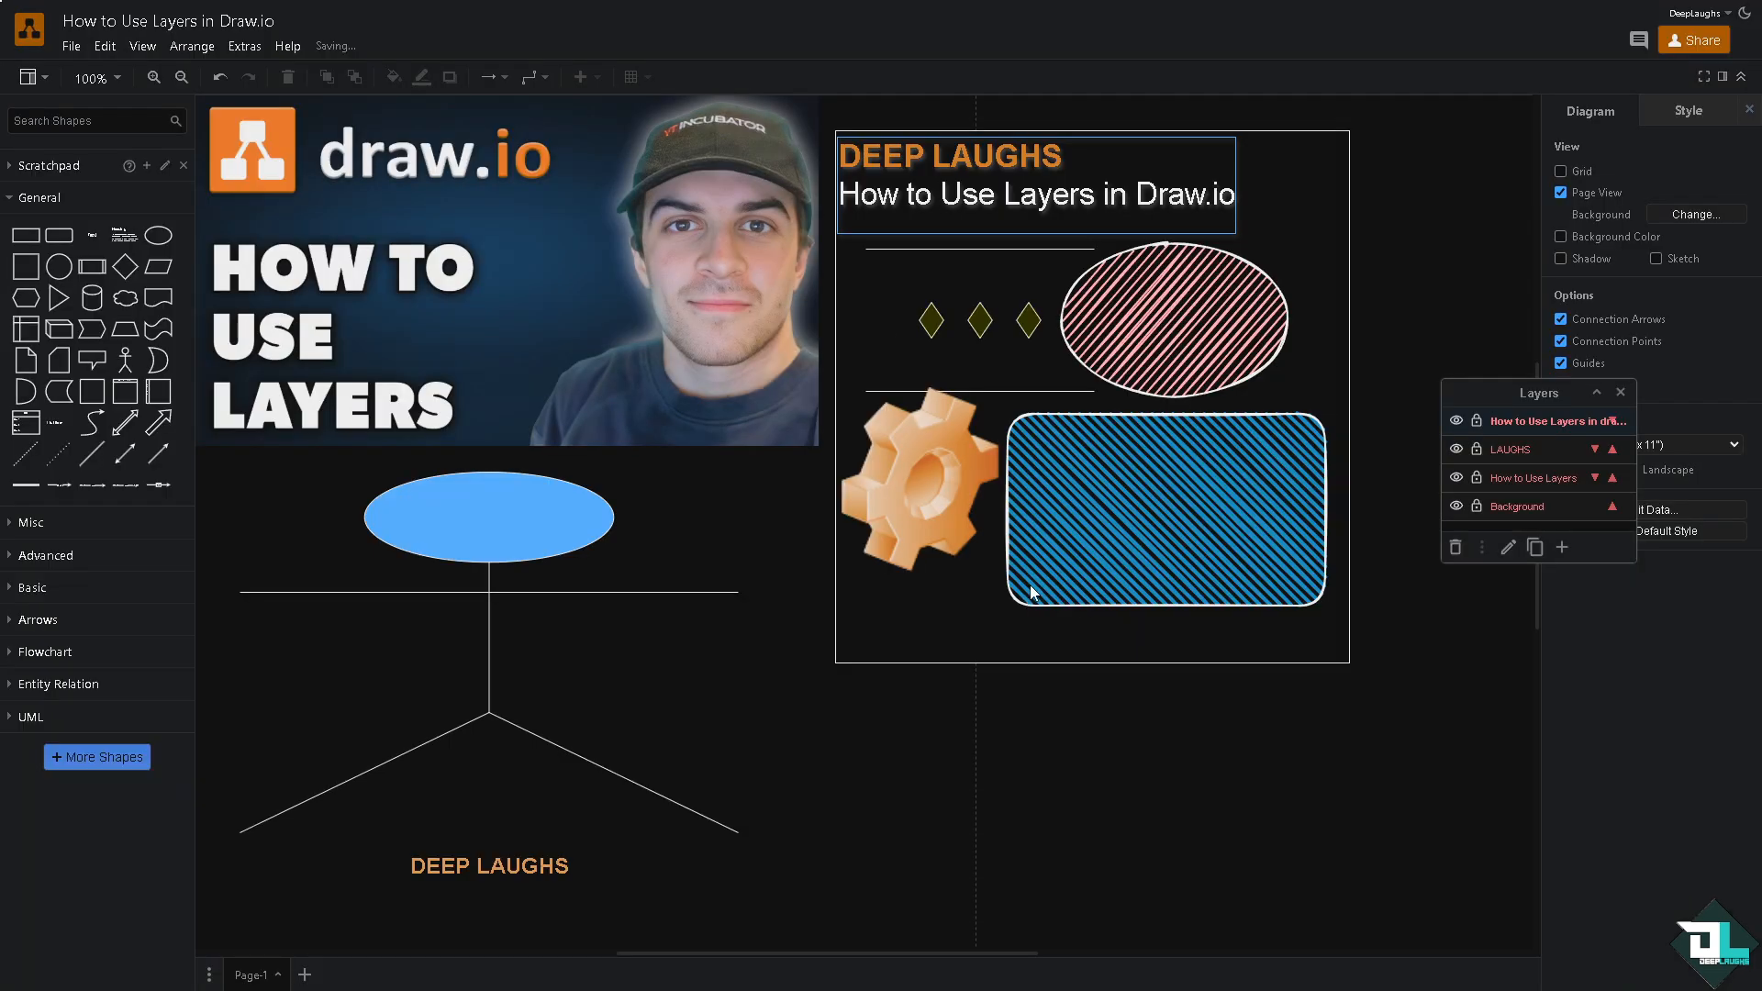
# Step: Duplicate the How to Use Layers in draw.io layer and name the copy FOREGROUND
pyautogui.click(1535, 547)
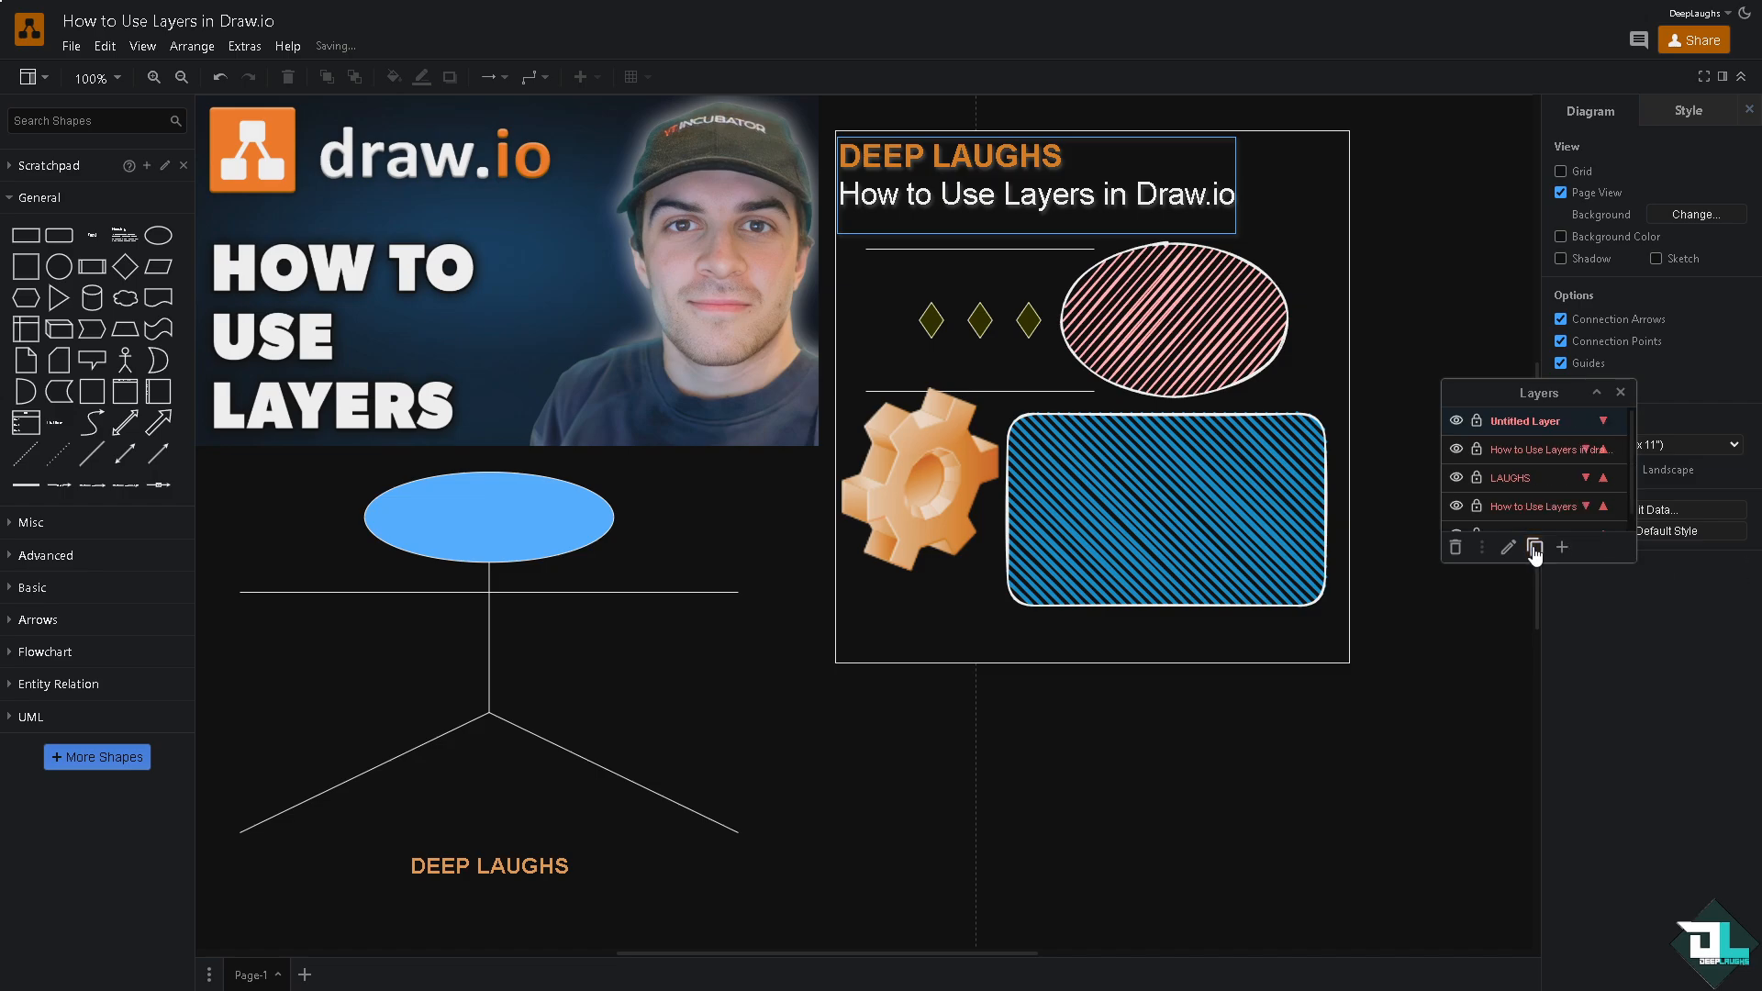
pyautogui.rightClick(1540, 424)
pyautogui.doubleClick(1570, 421)
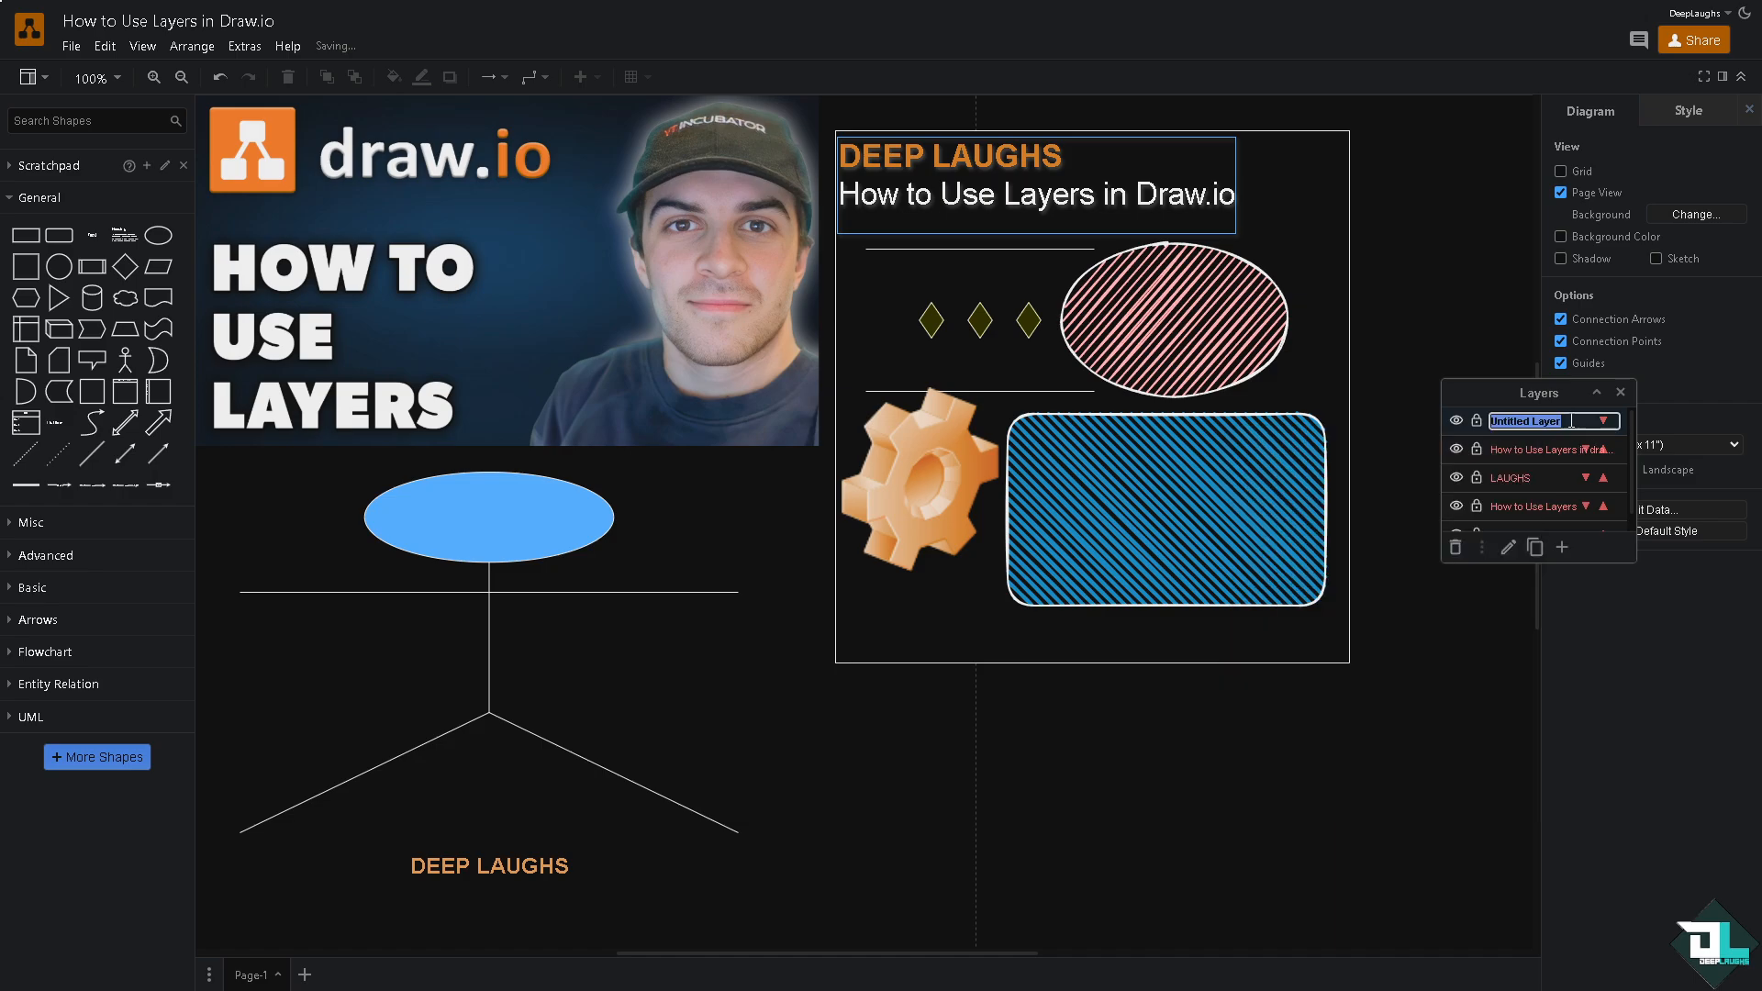
pyautogui.write('DUPLIOC')
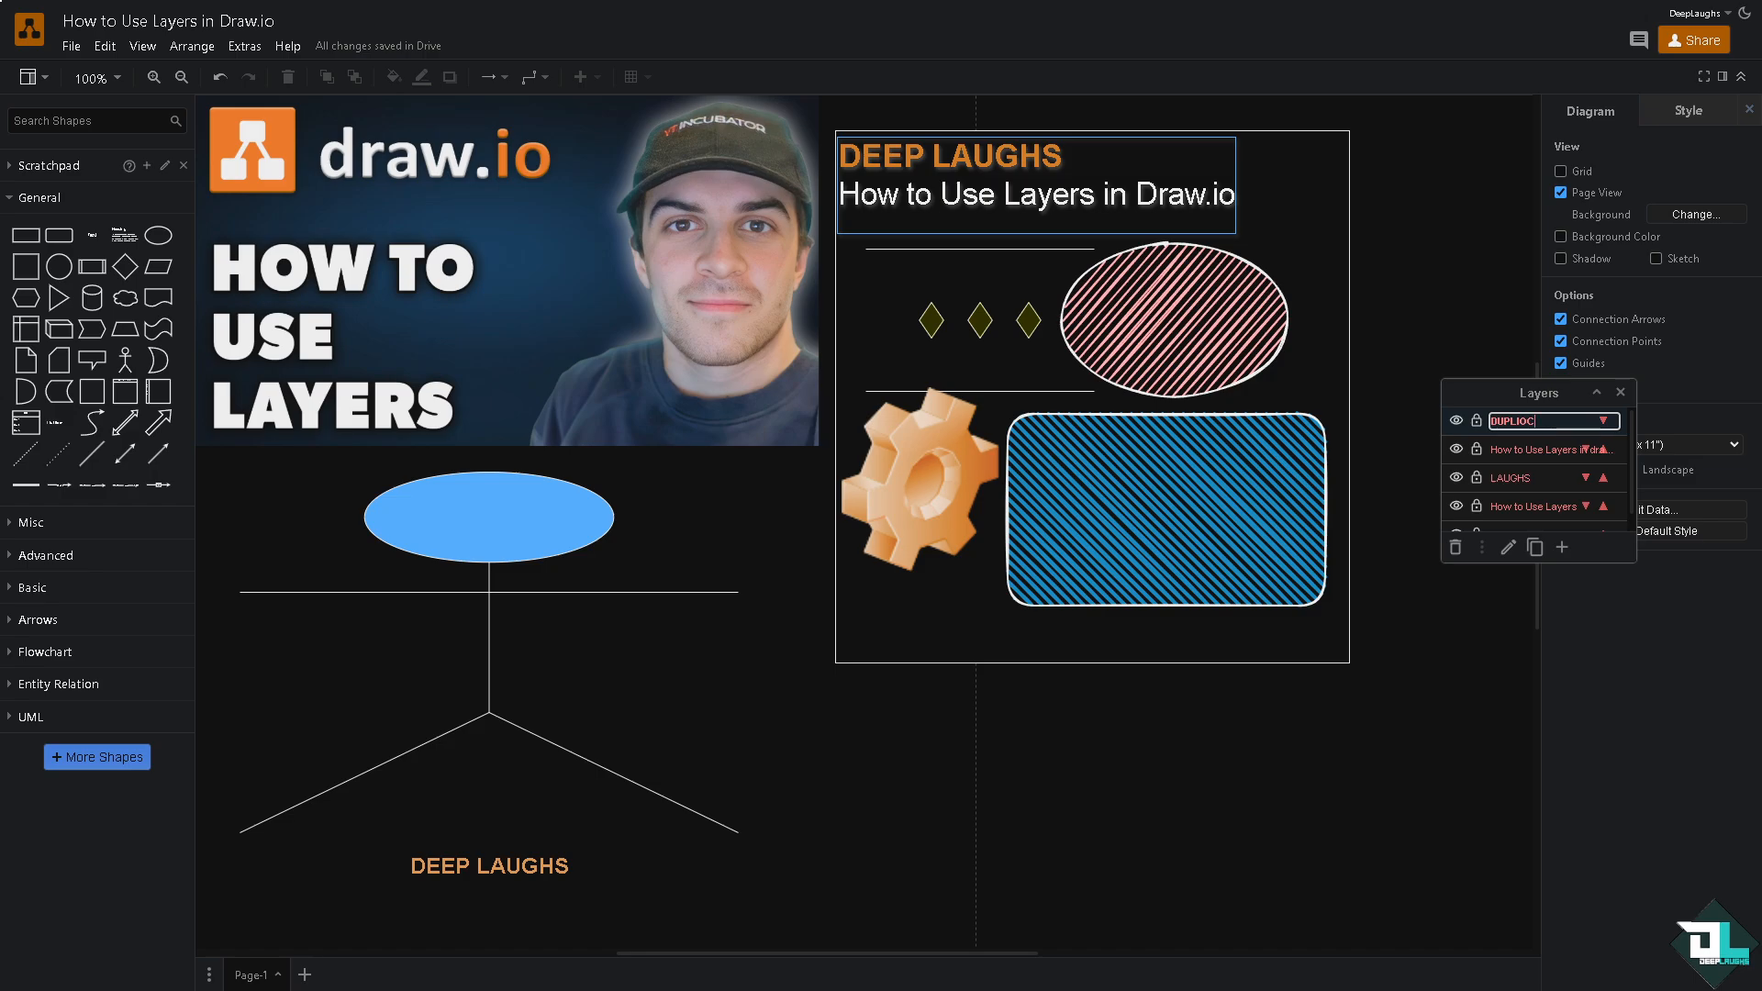
pyautogui.doubleClick(1557, 418)
pyautogui.write('FOREGROUND')
pyautogui.scroll(-1, 1535, 488)
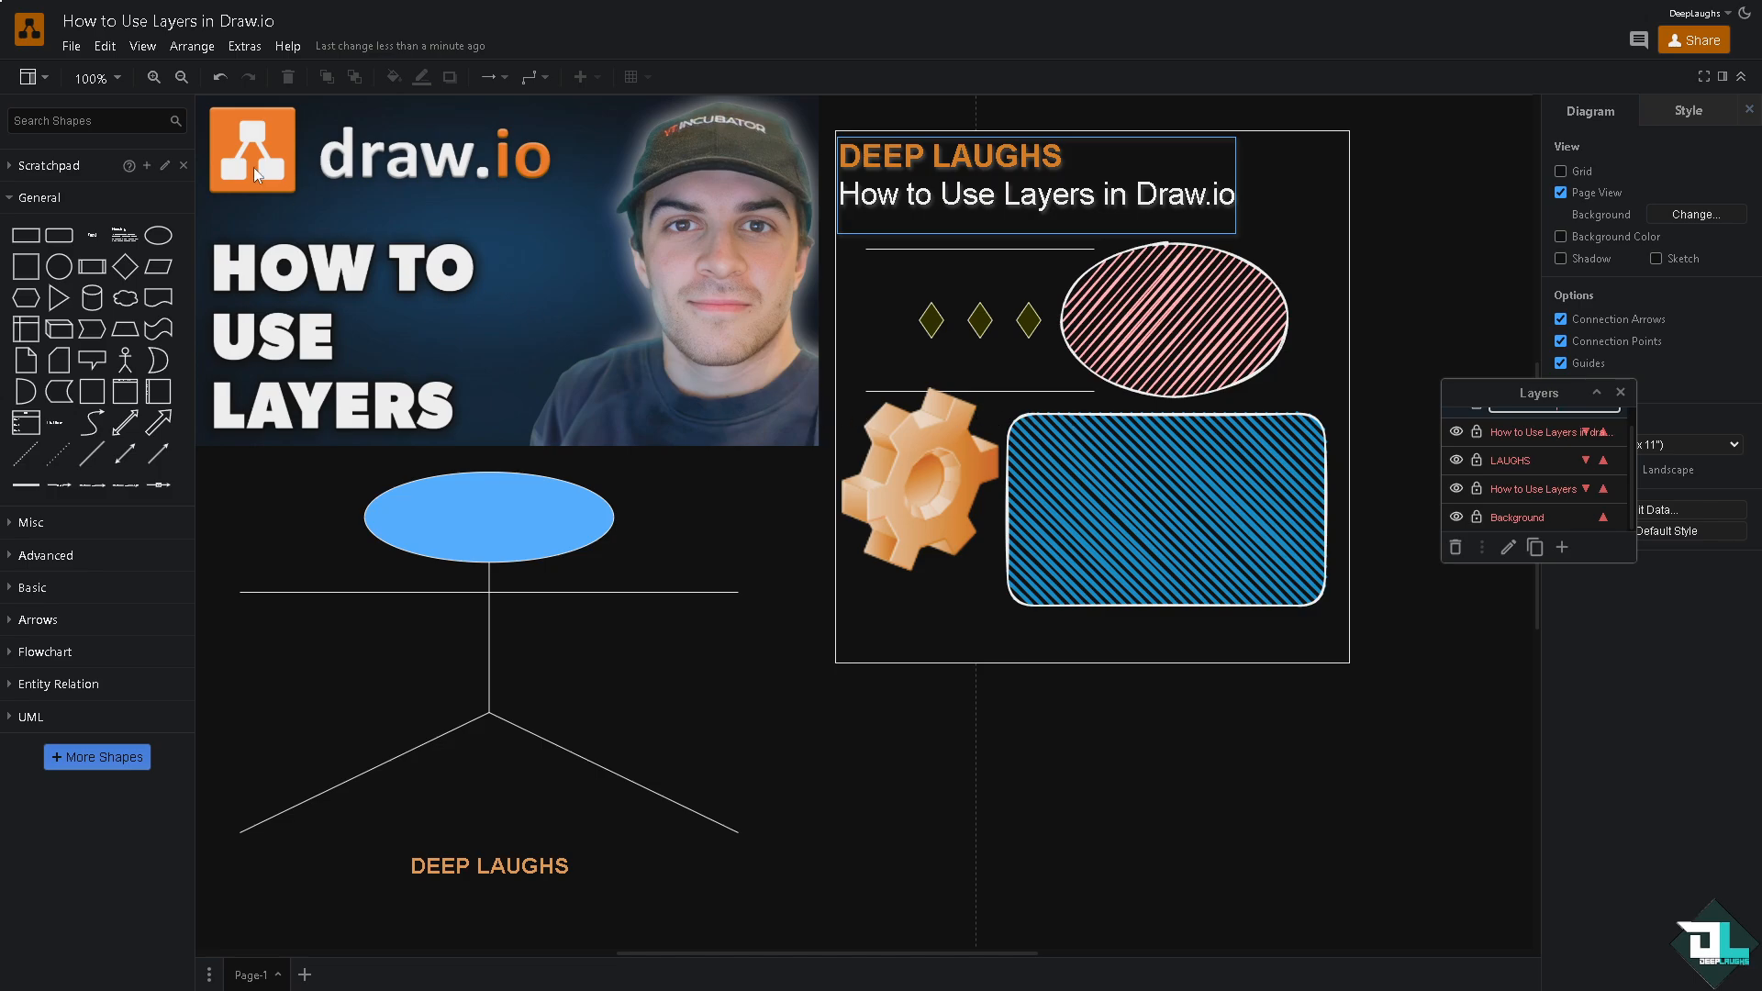
# Step: Prepare a PNG export of the diagram with a copy of all pages included, and view the available save destinations without saving
pyautogui.click(77, 52)
pyautogui.moveTo(280, 421)
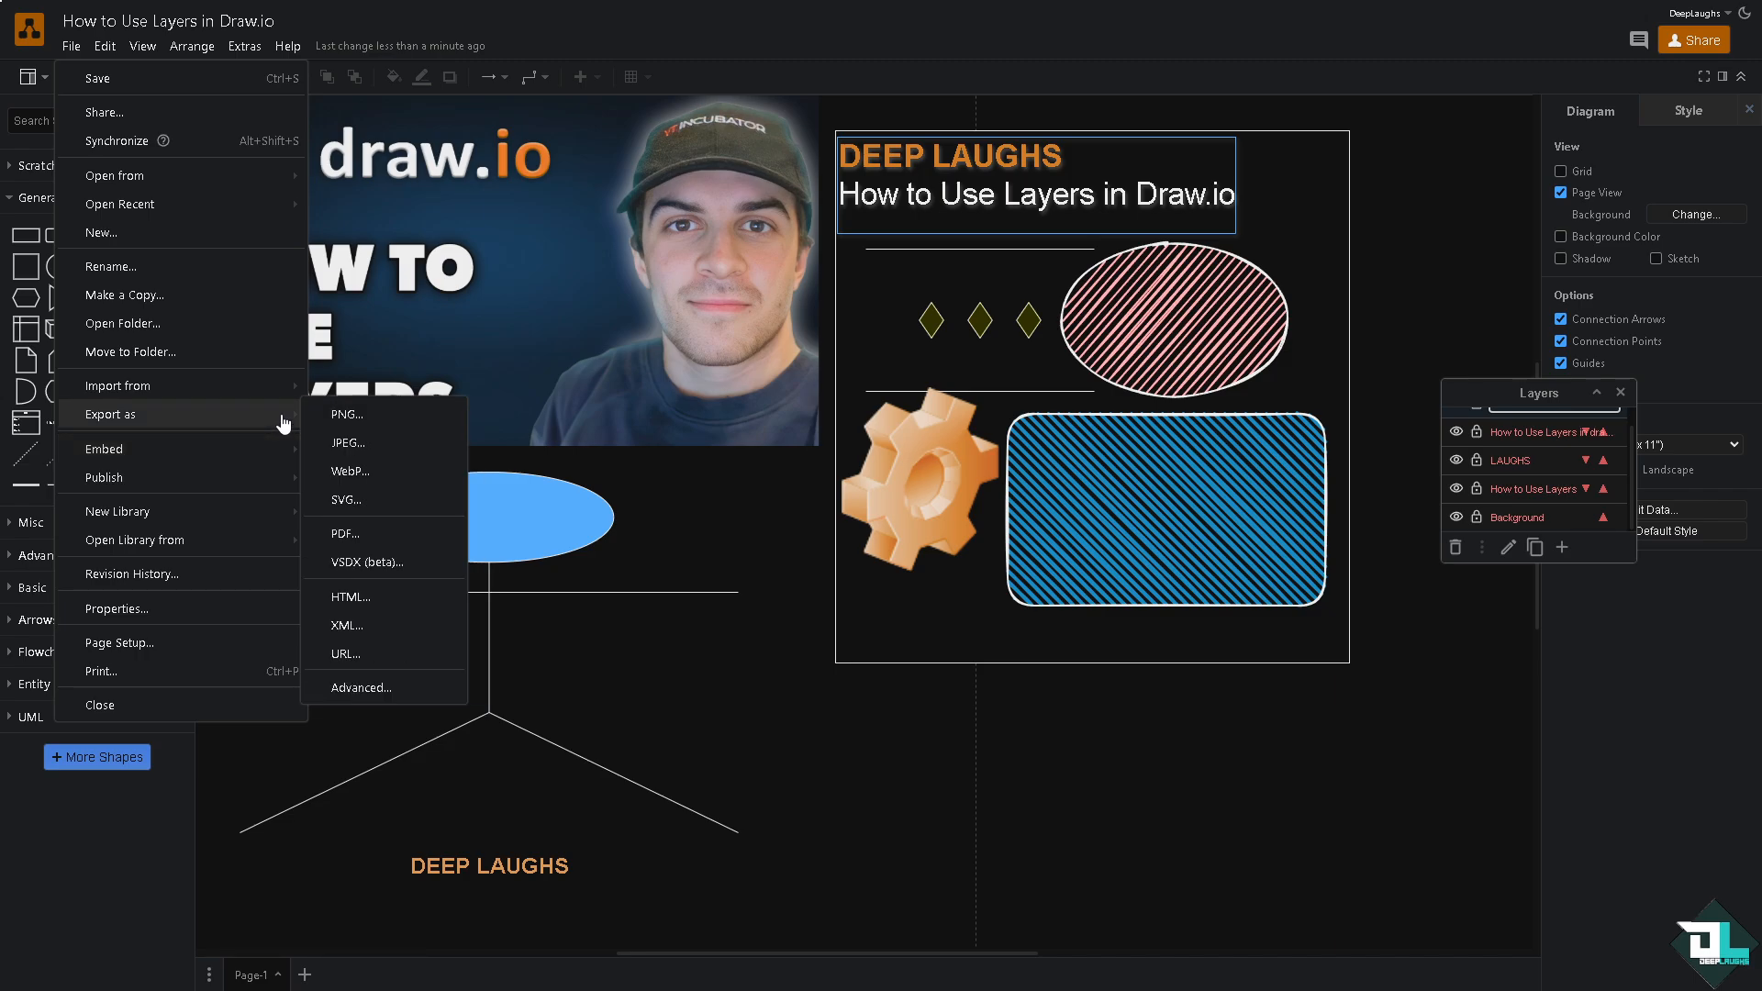
pyautogui.click(393, 415)
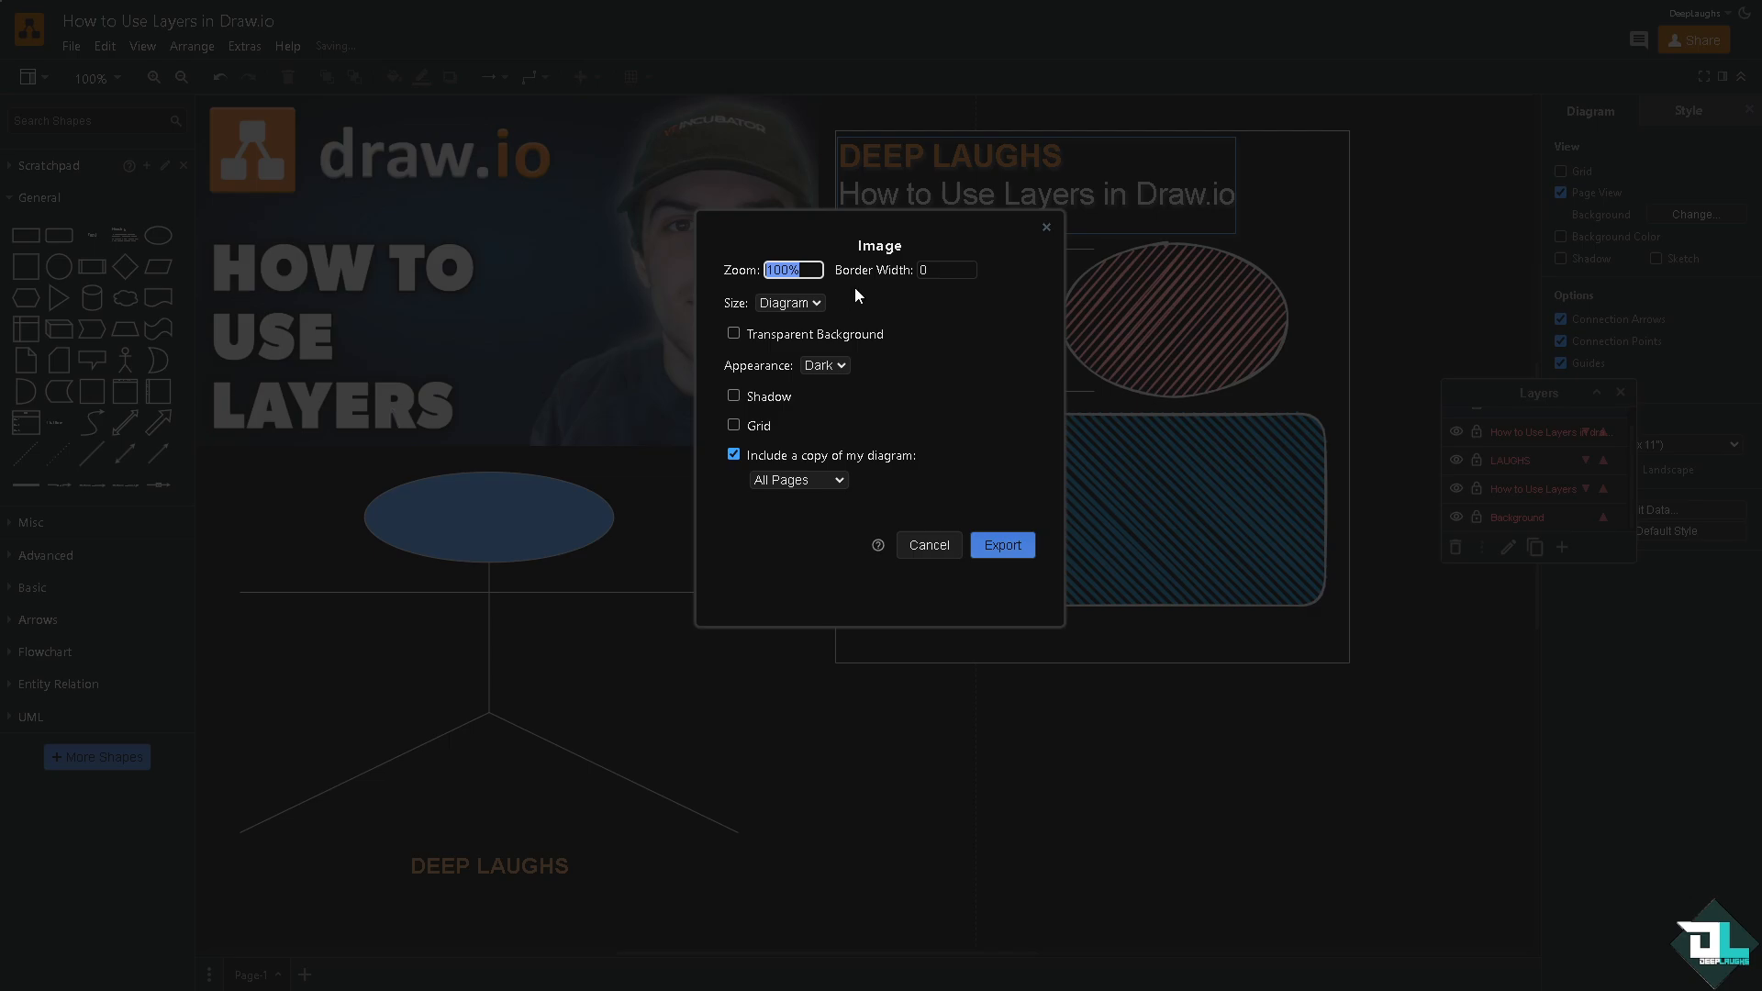
pyautogui.click(1001, 550)
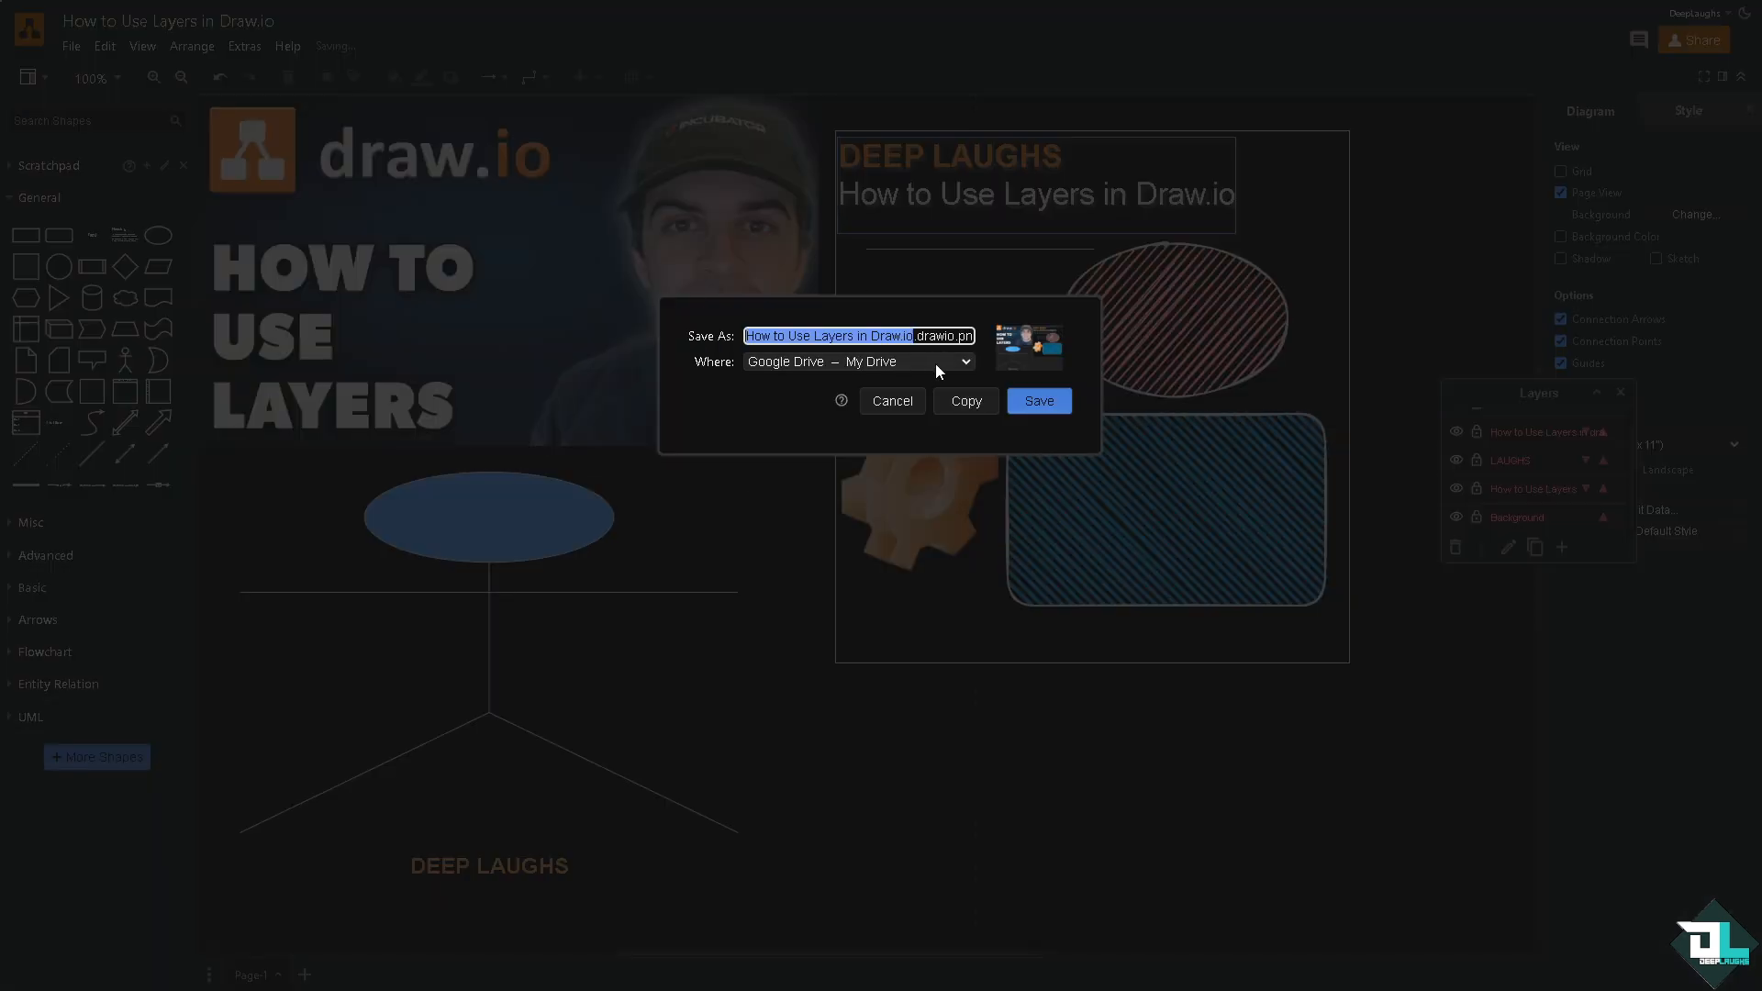
pyautogui.click(936, 362)
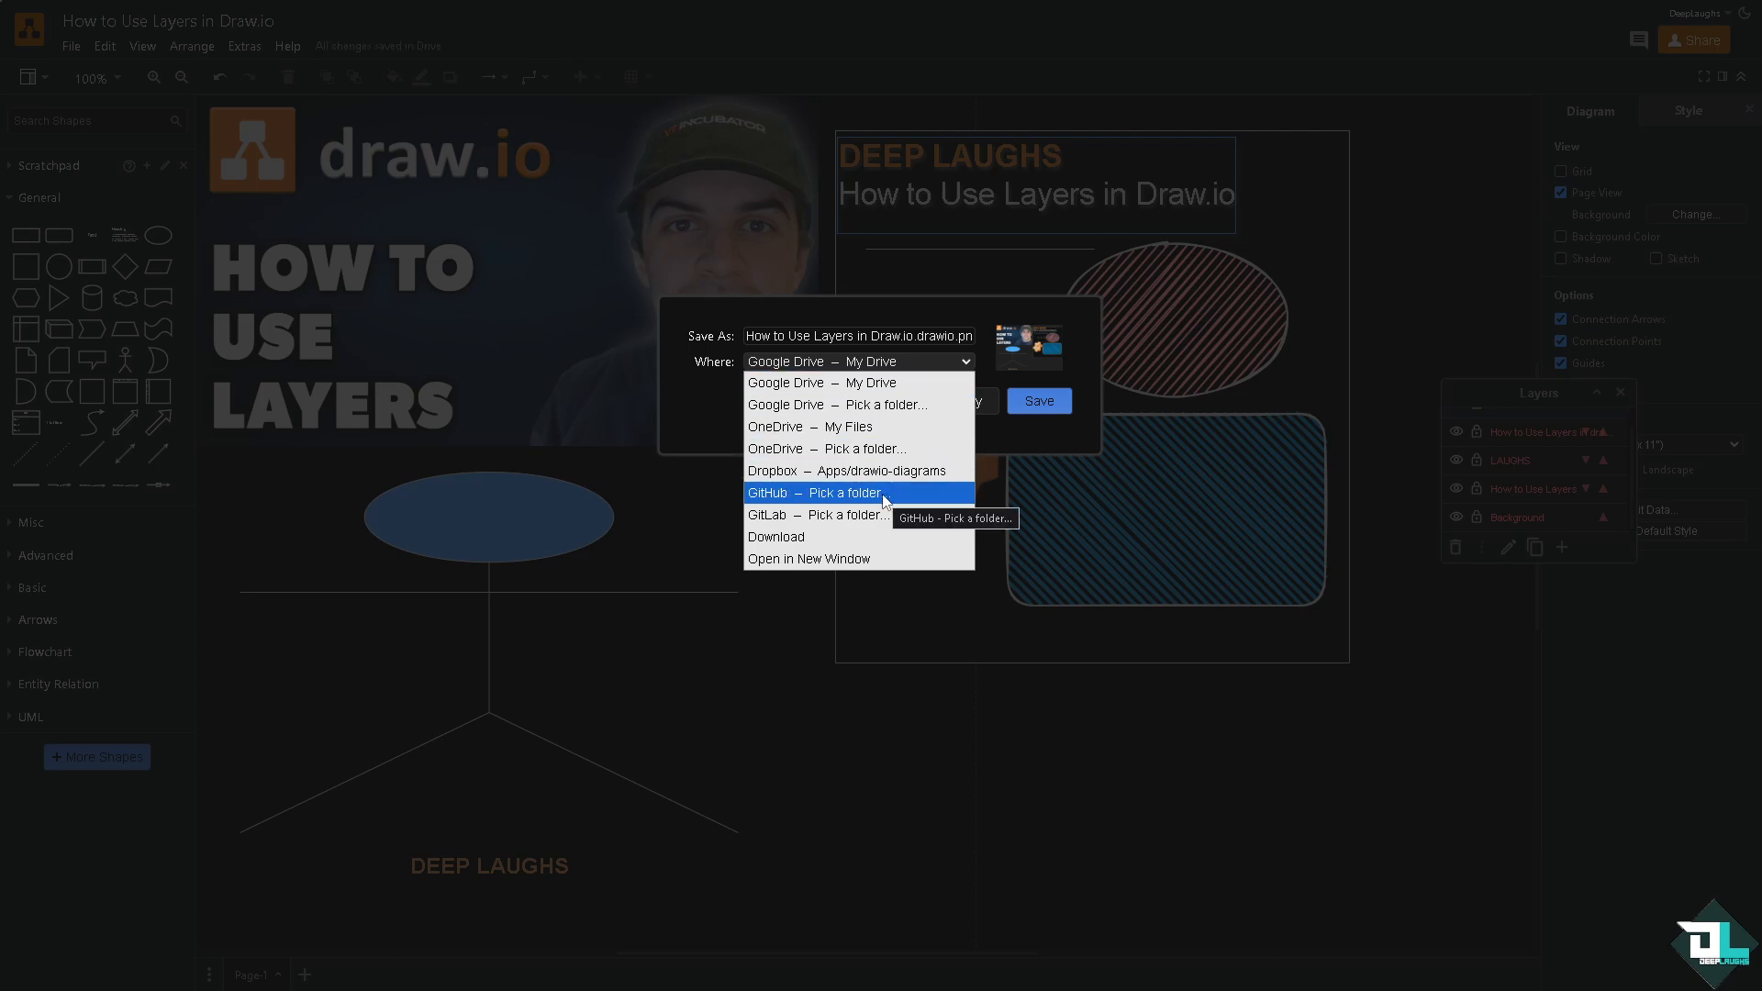
pyautogui.click(685, 389)
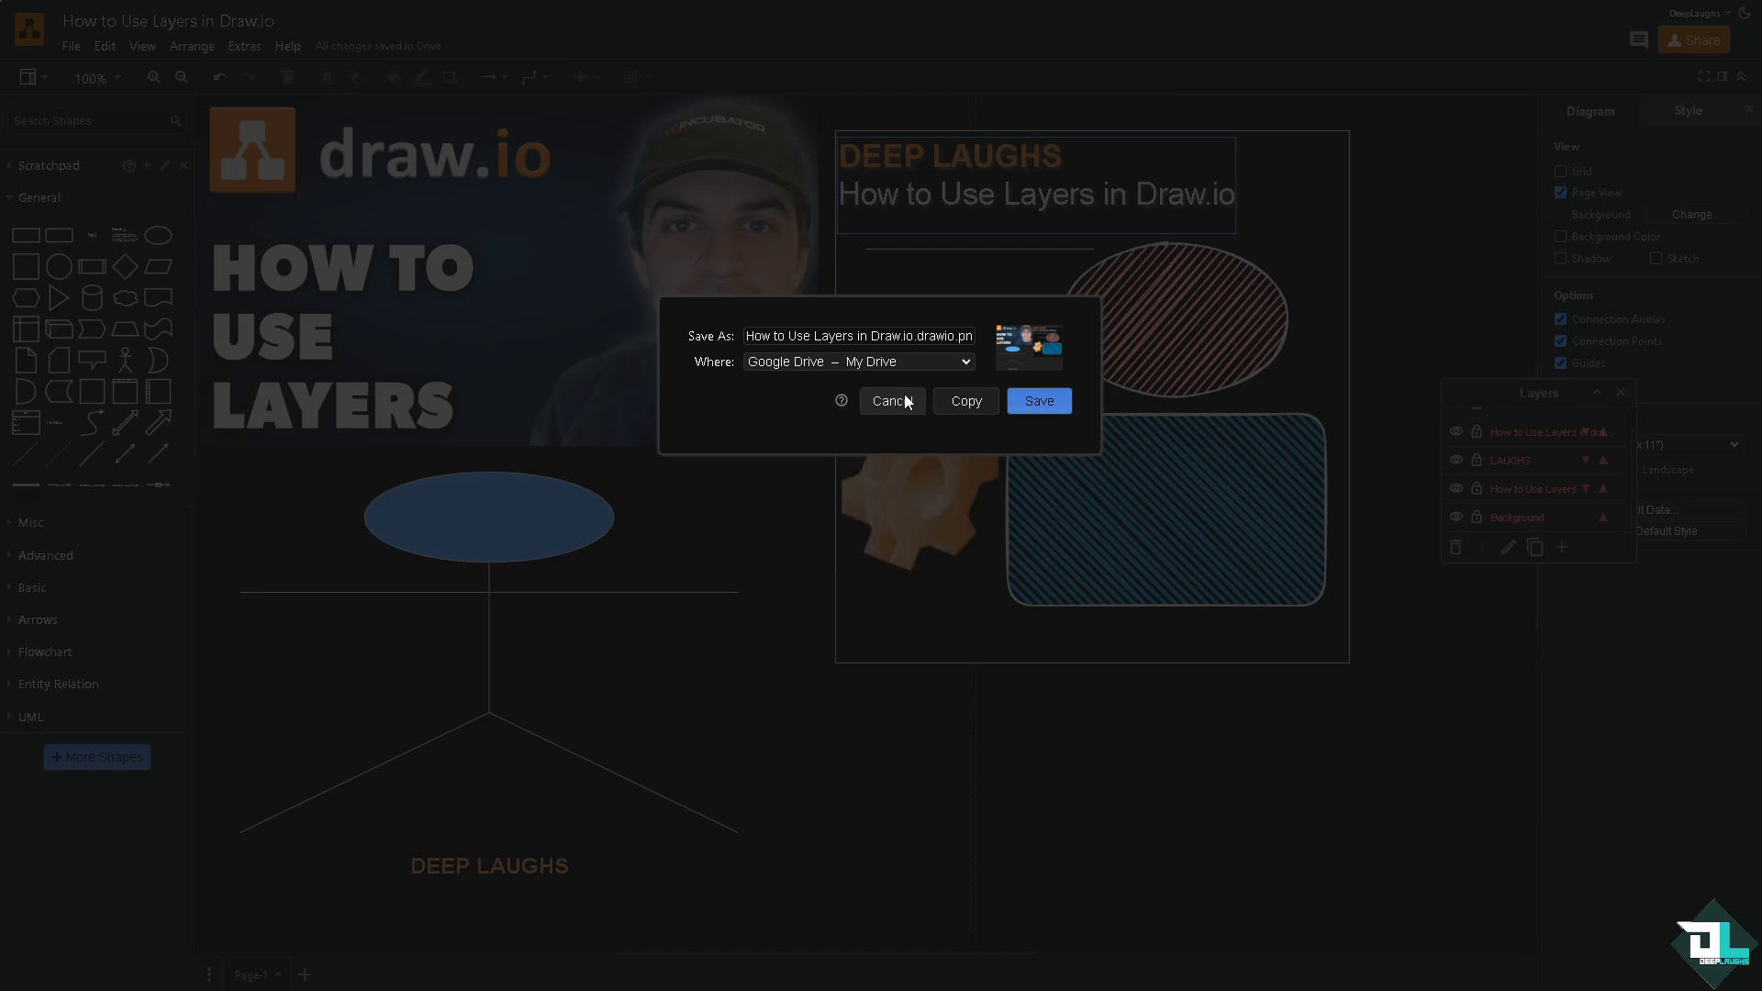
pyautogui.click(901, 400)
# Step: Generate an image embed preview of the diagram with the Fit, Lightbox, Edit and Layers options enabled, and close the preview
pyautogui.click(70, 46)
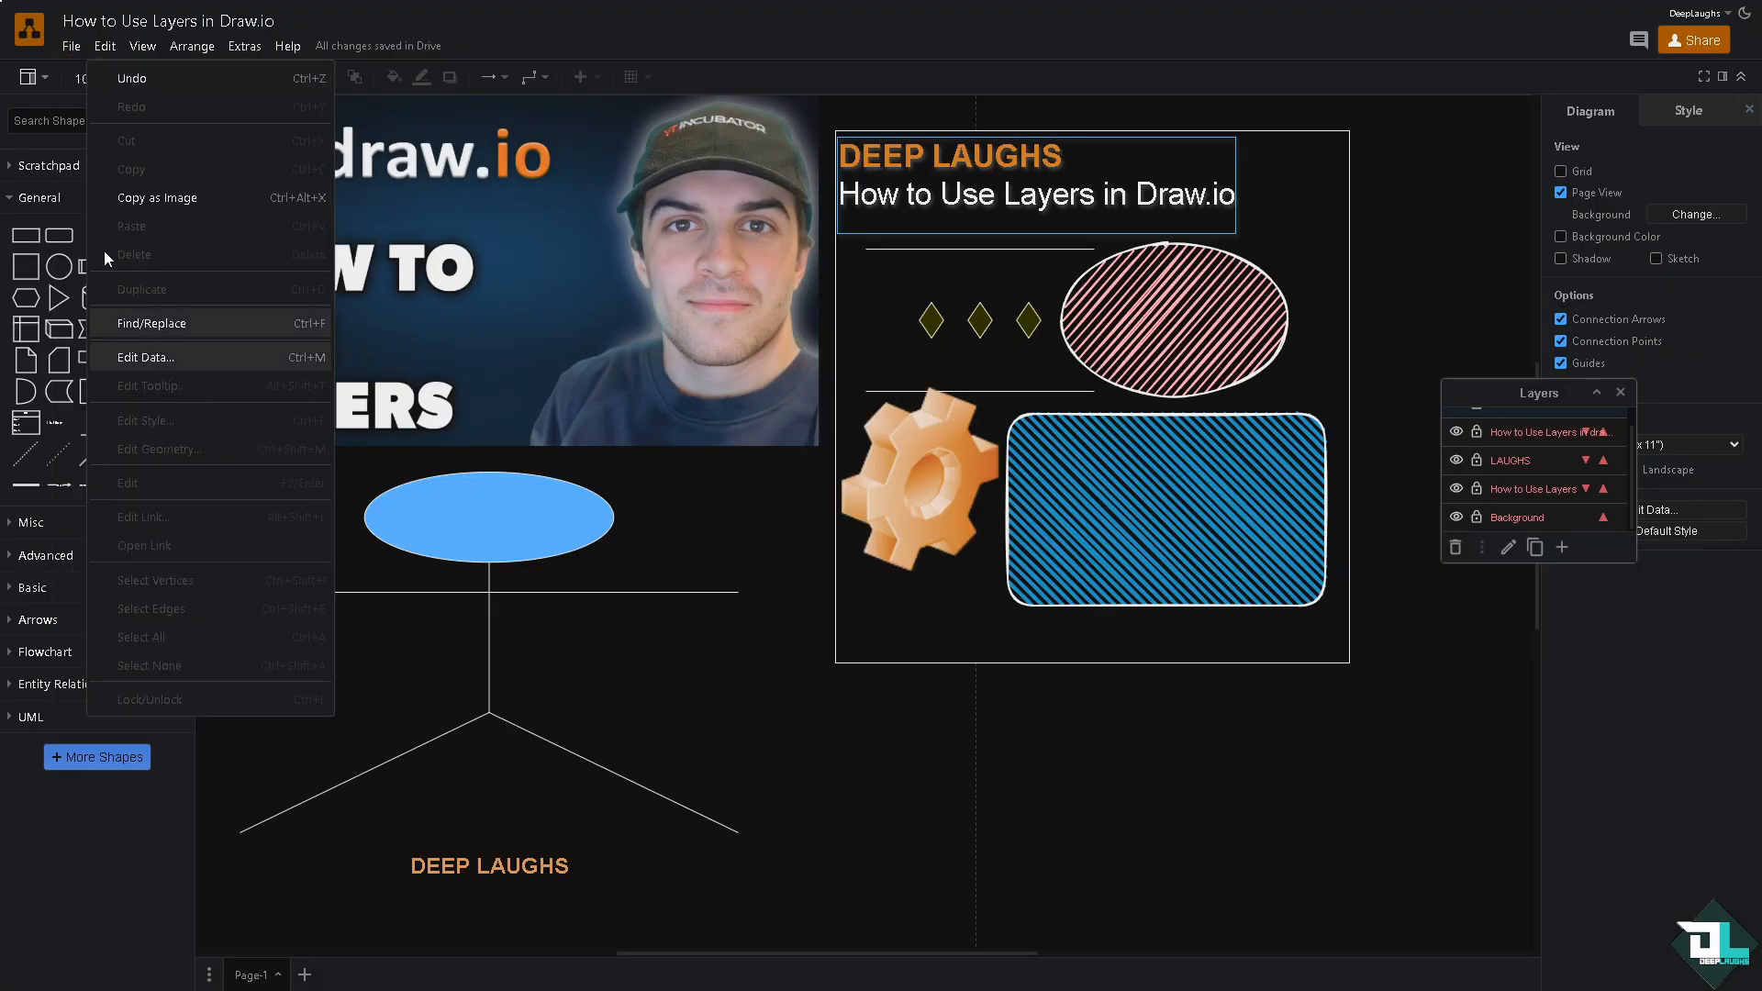
pyautogui.moveTo(220, 450)
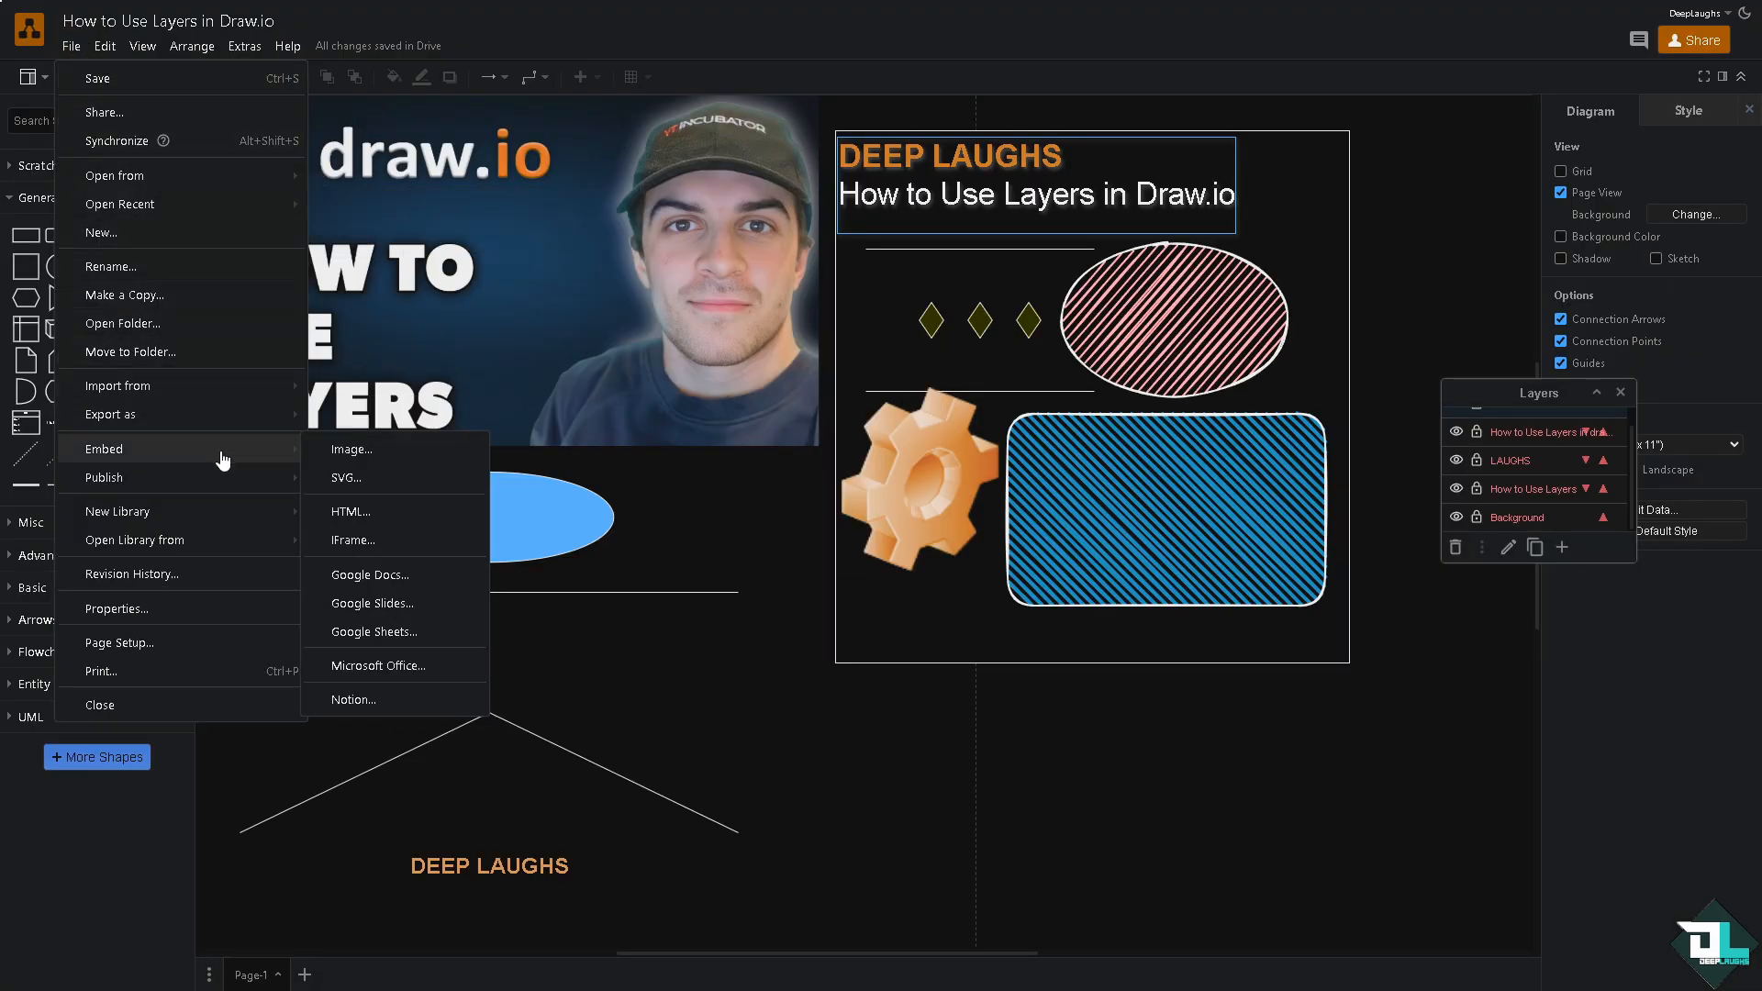
pyautogui.click(348, 450)
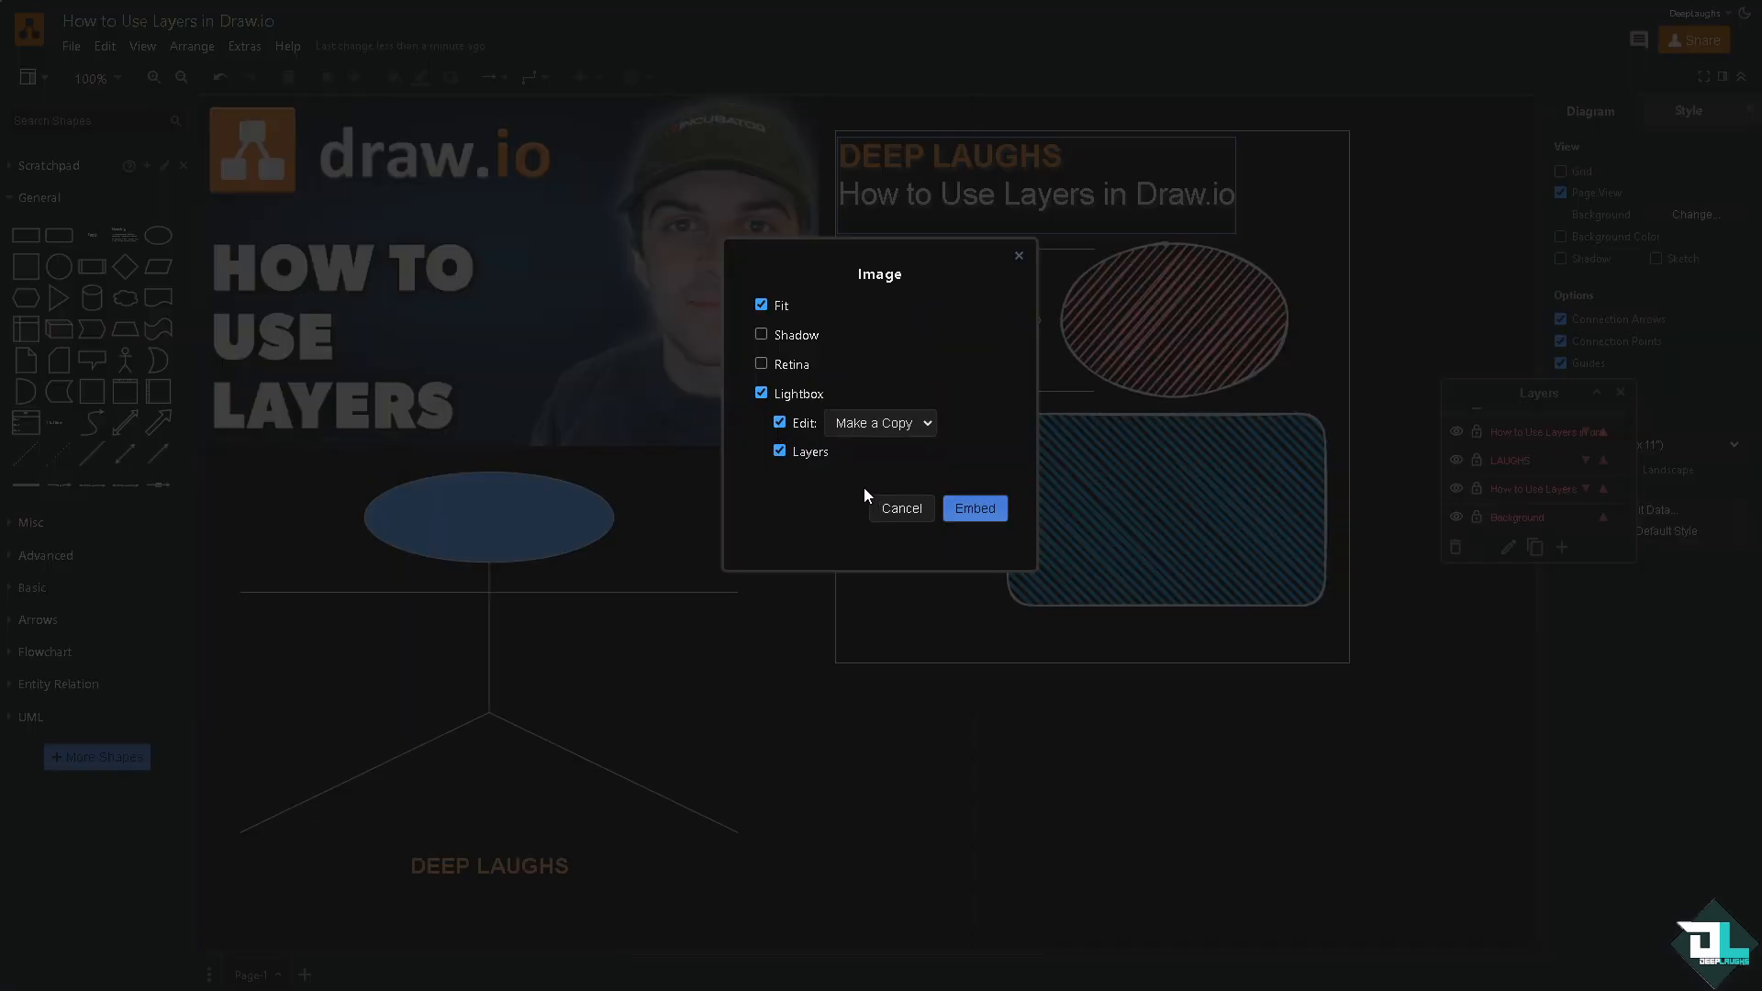
pyautogui.click(974, 510)
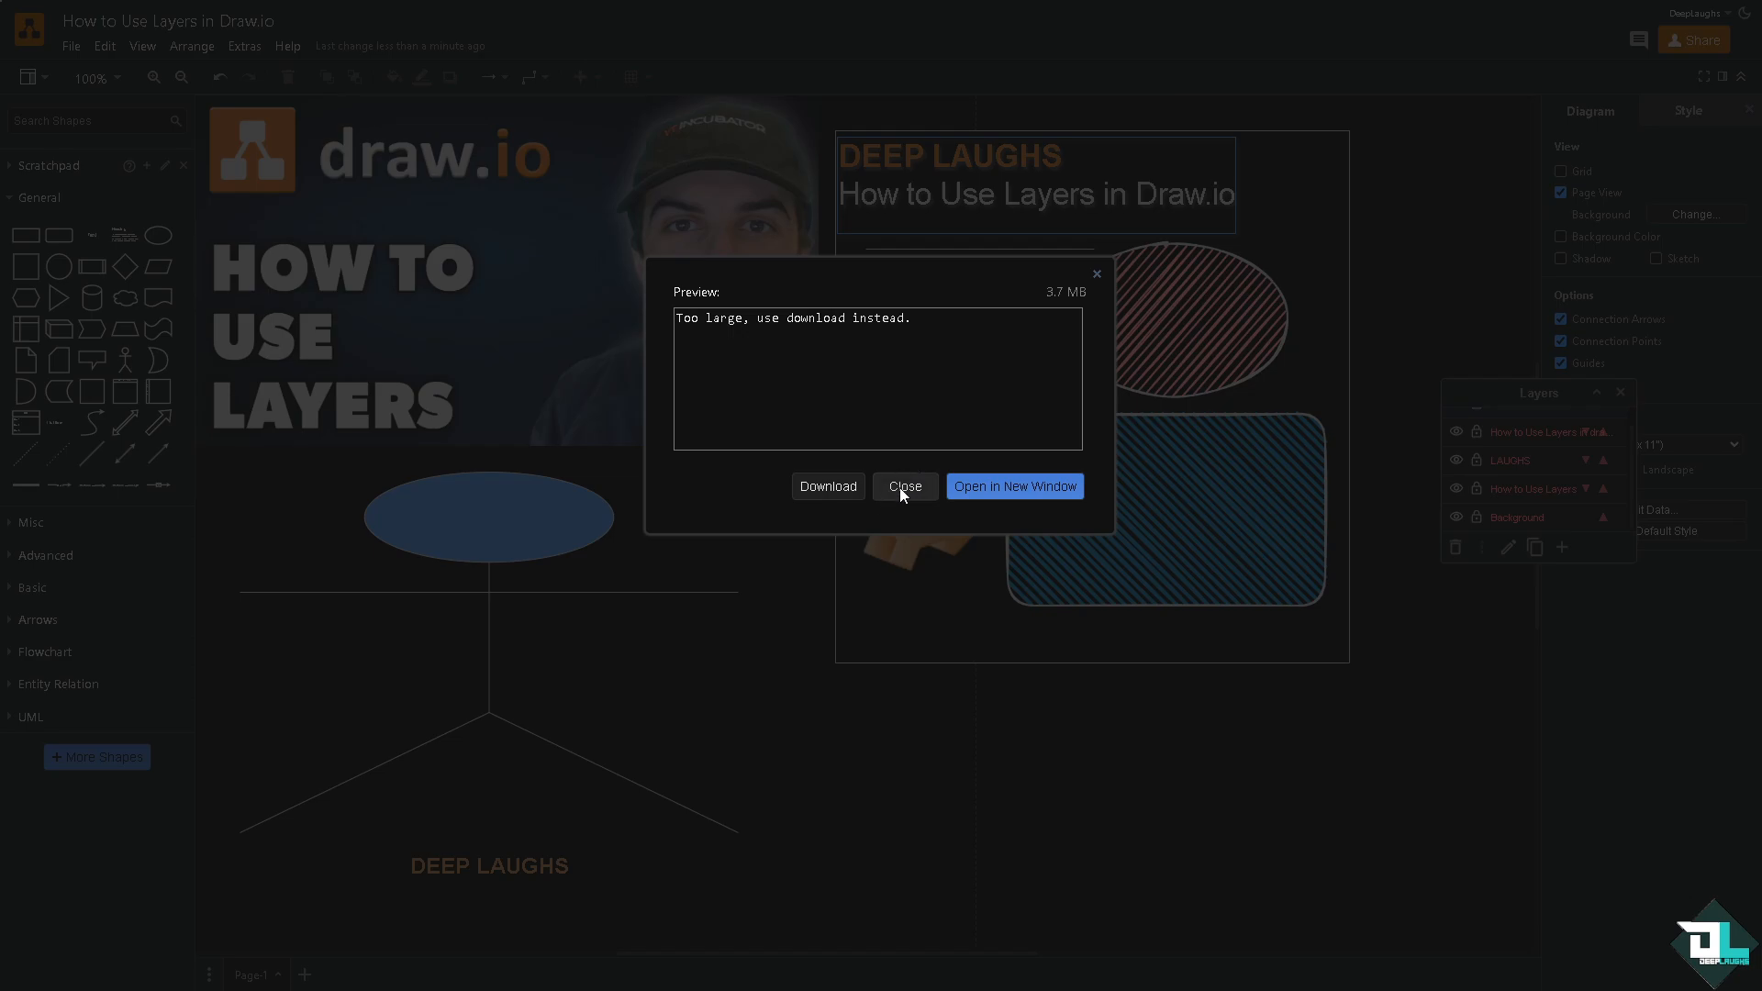
pyautogui.click(902, 487)
# Step: Create a published link to the diagram with Lightbox, Edit, Layers and Tags enabled, and preview the linked diagram
pyautogui.click(71, 45)
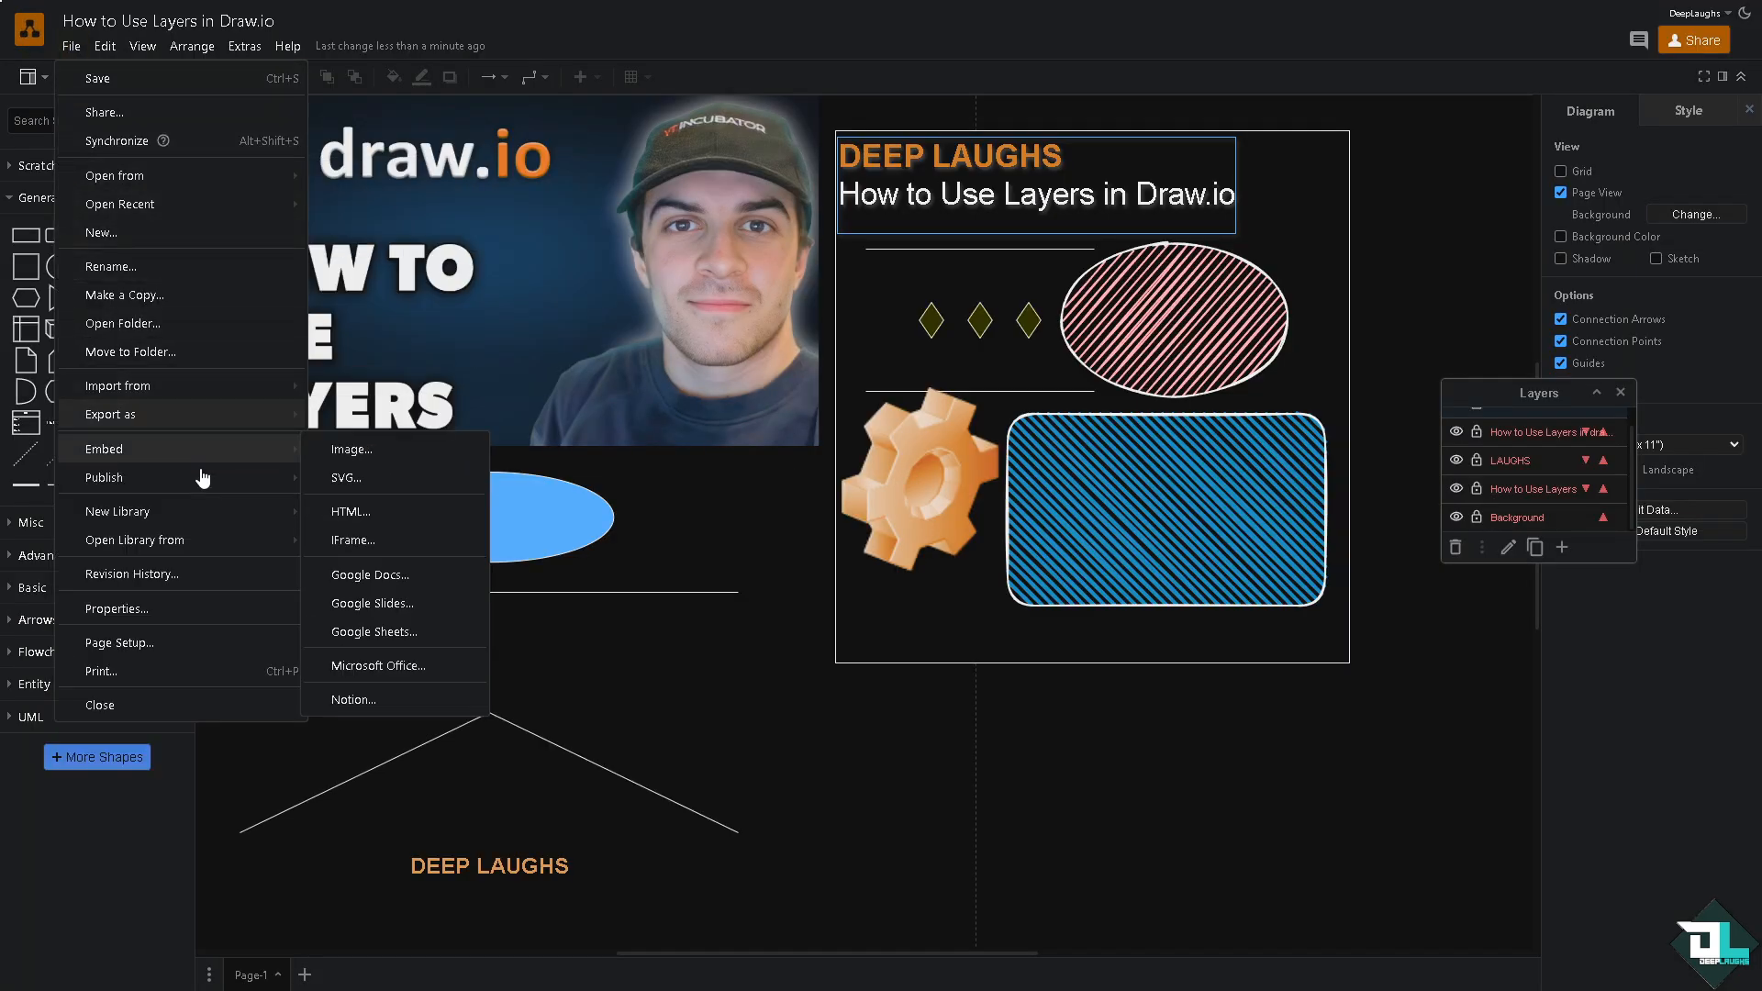
pyautogui.moveTo(251, 478)
pyautogui.click(358, 477)
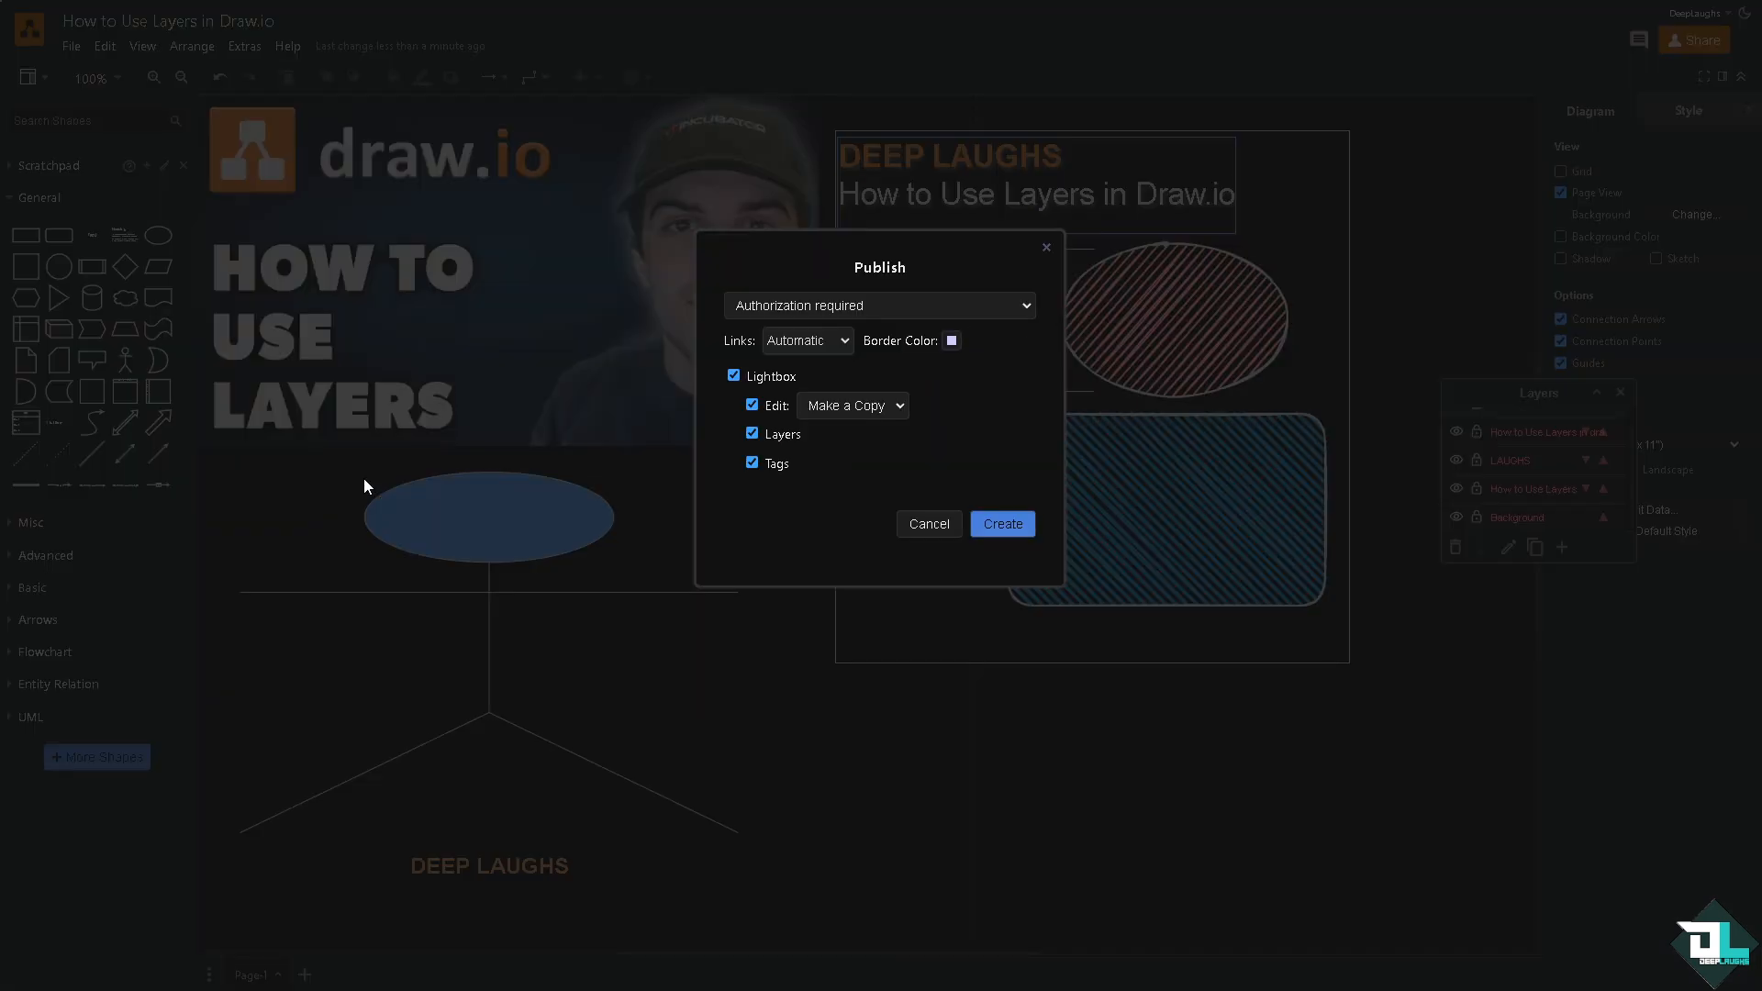
pyautogui.click(1000, 524)
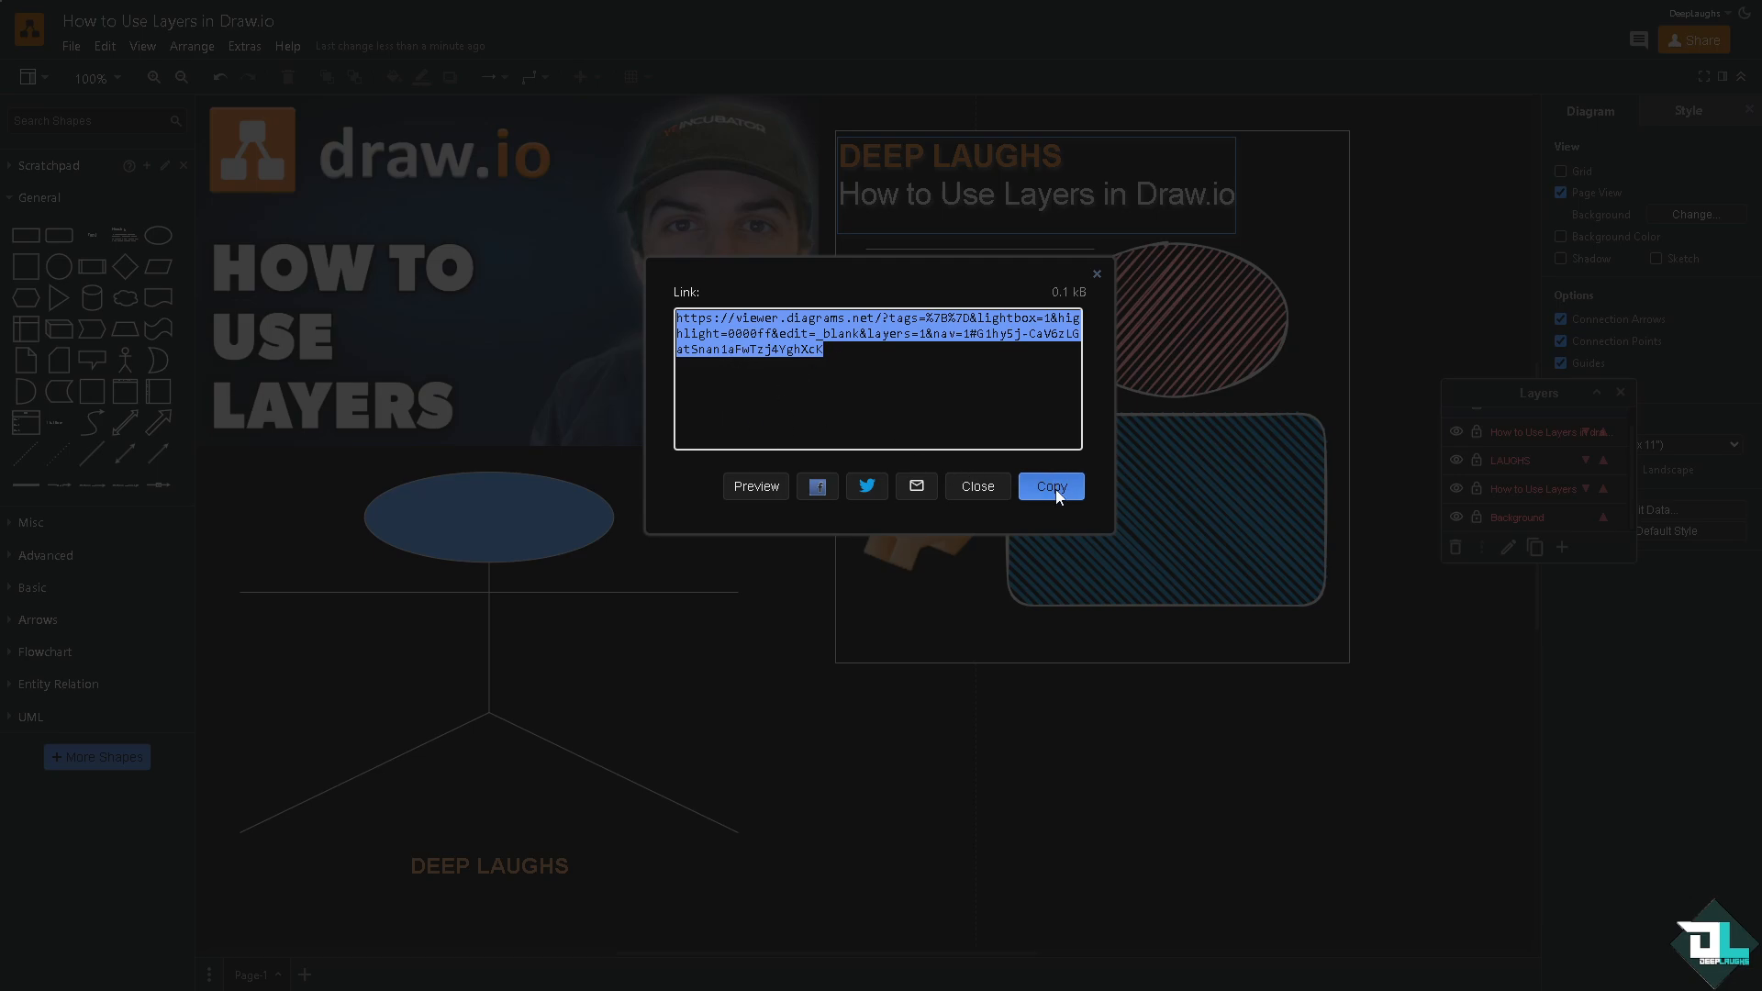
pyautogui.click(769, 487)
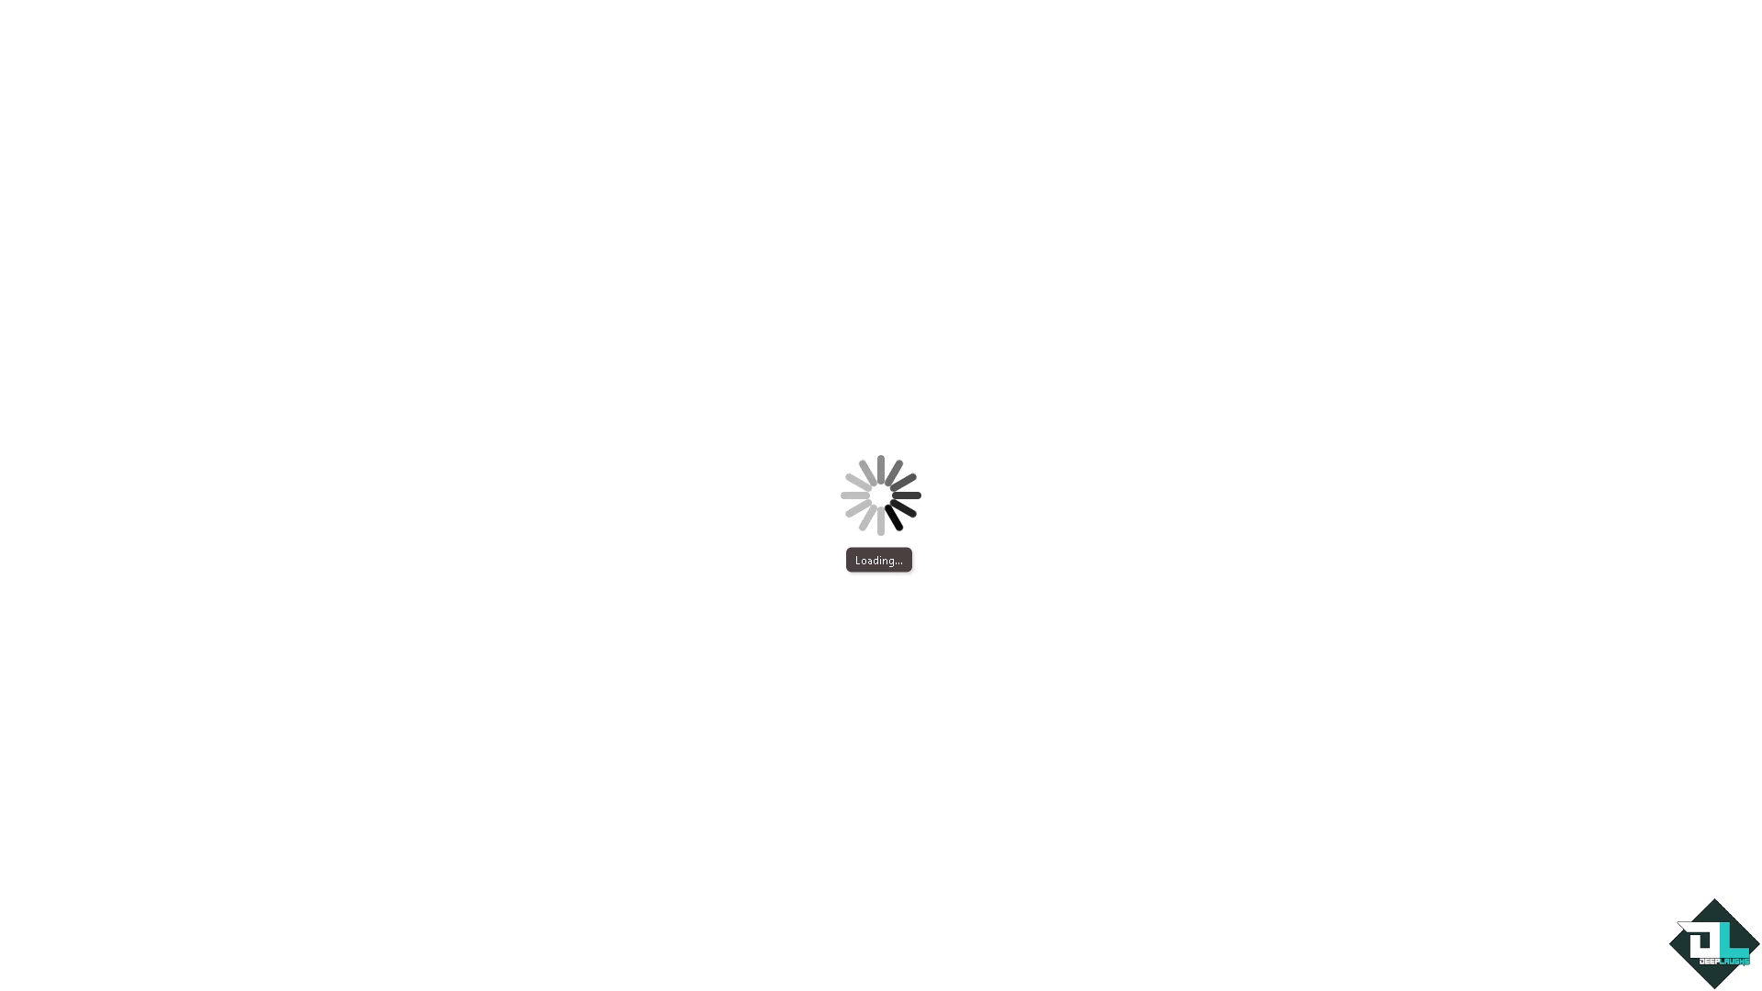